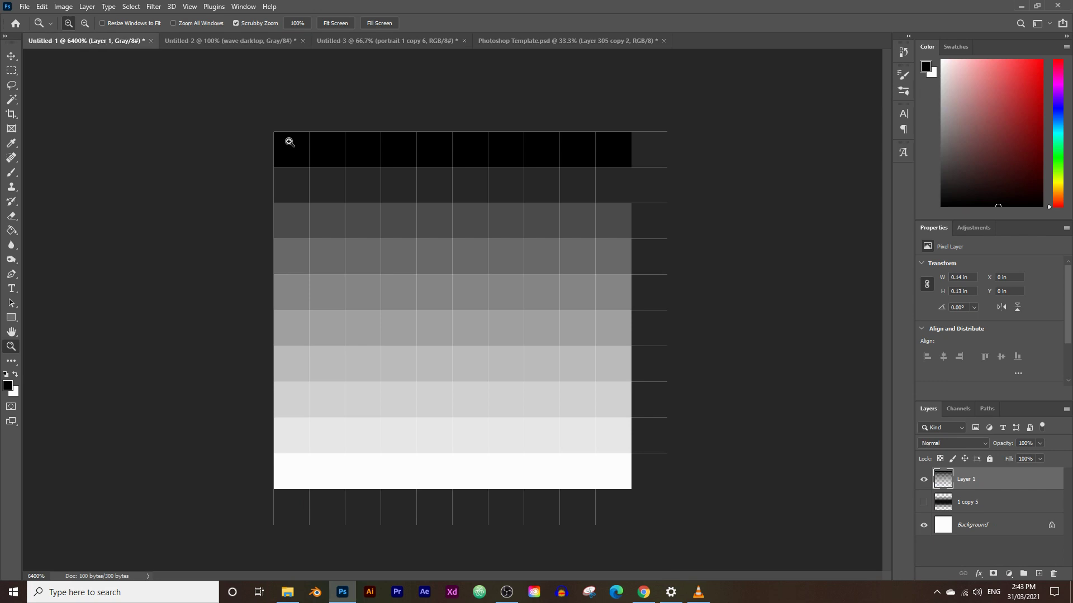
Review the wave and triangle line patterns in the Untitled-2 document by hiding its waves layer, and switch to Untitled-3.
left_click(210, 46)
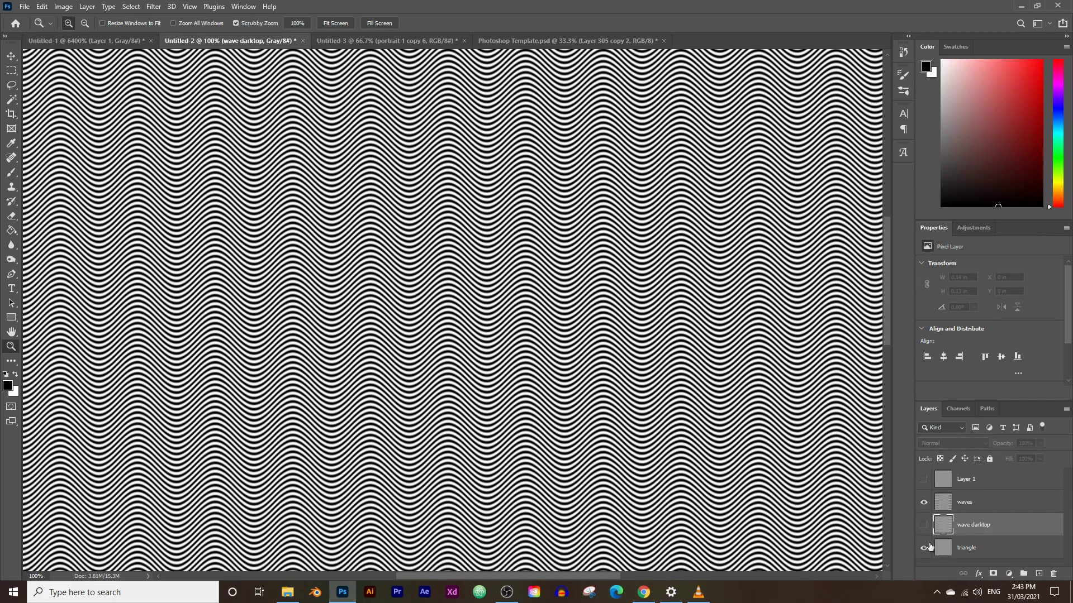
left_click(925, 504)
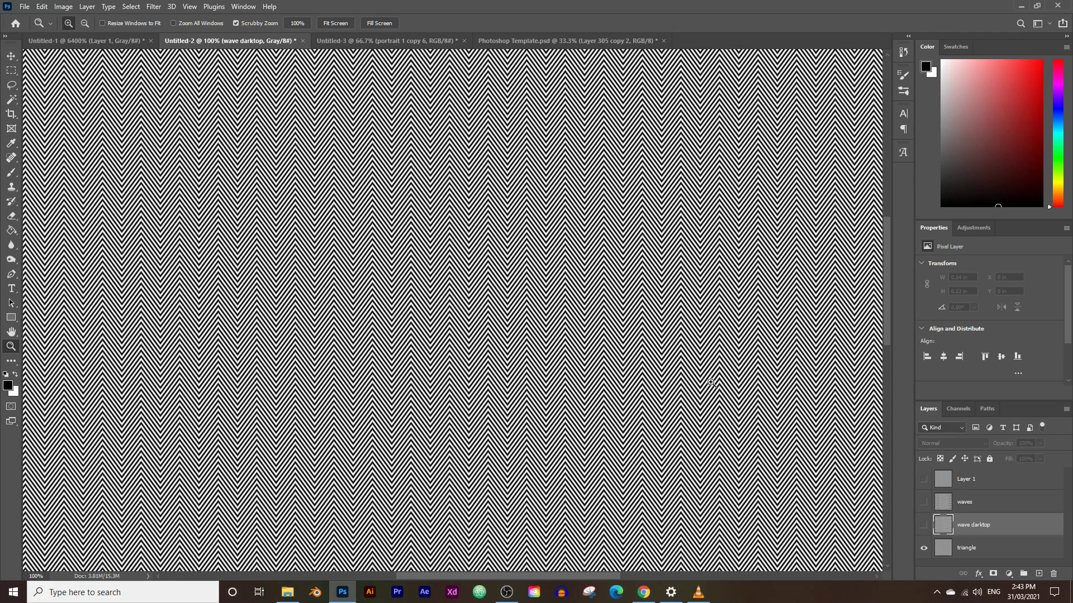
left_click(367, 43)
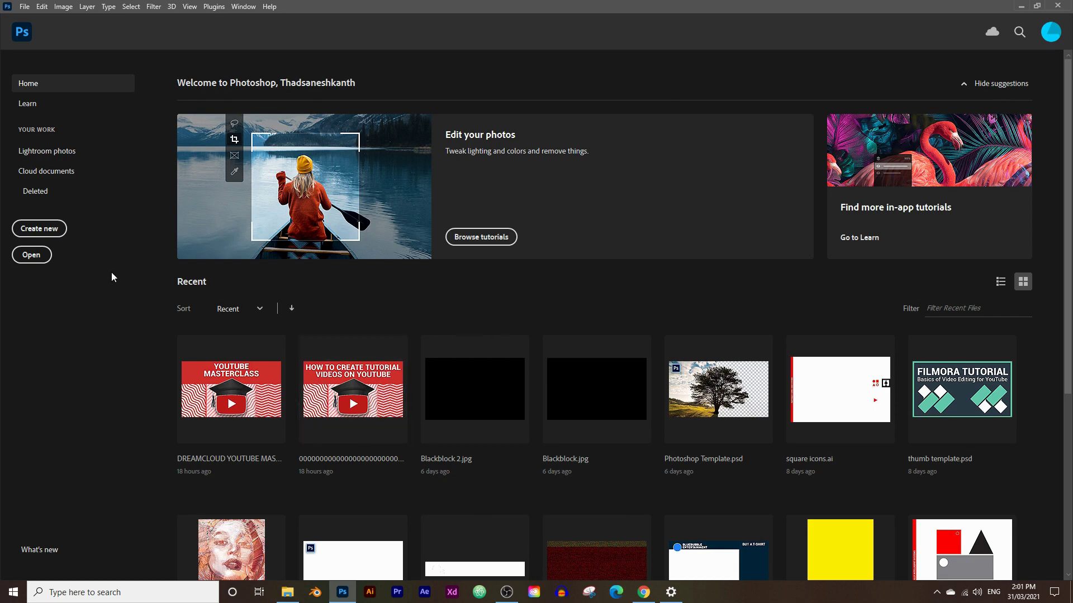
Create a new 10 x 10 pixel document at 72 pixels/inch in 8-bit Grayscale with a white background.
left_click(37, 236)
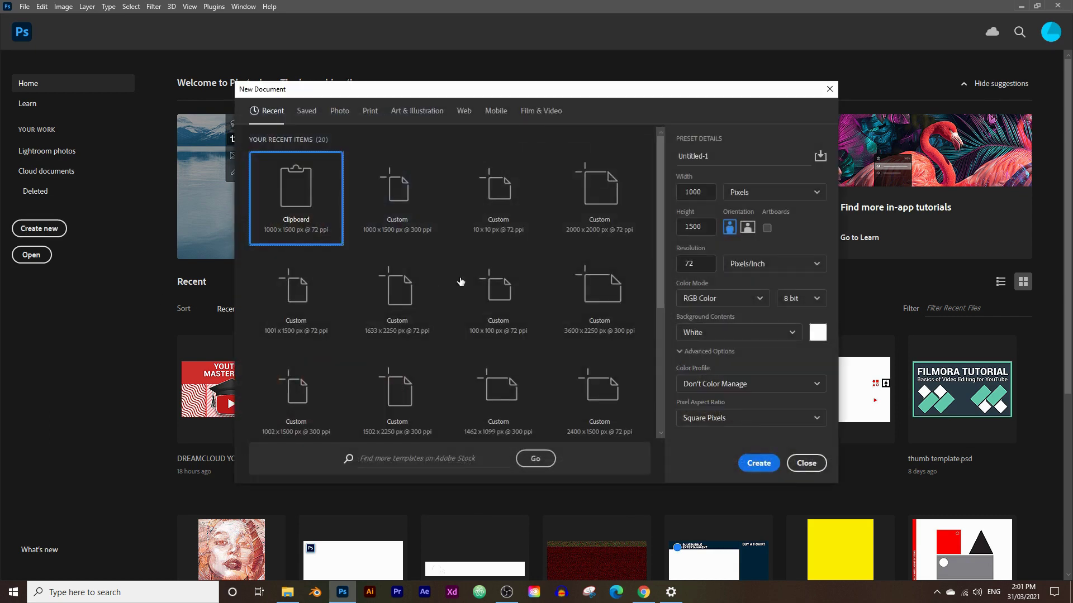
left_click_drag(707, 193, 683, 193)
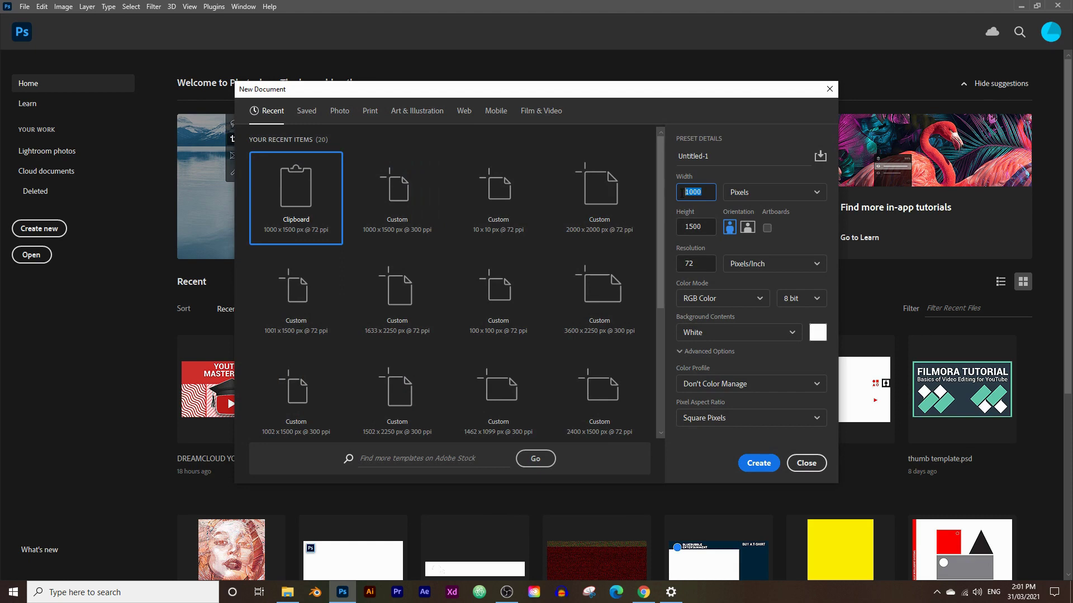
type("10")
left_click(707, 226)
type("10")
left_click(743, 192)
left_click(762, 159)
left_click(707, 302)
left_click(721, 338)
left_click(720, 352)
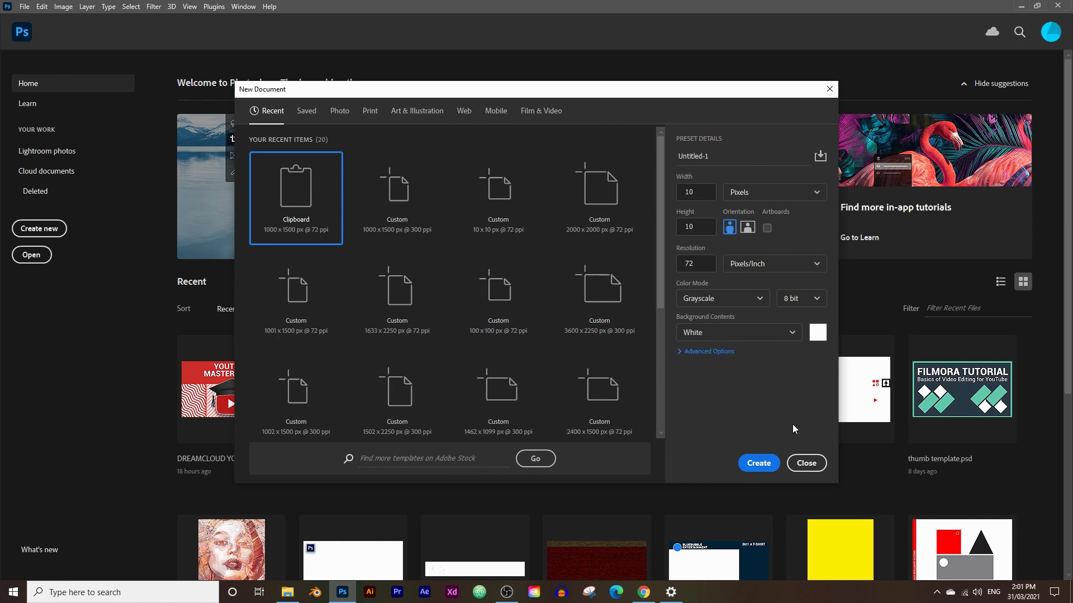
left_click(758, 463)
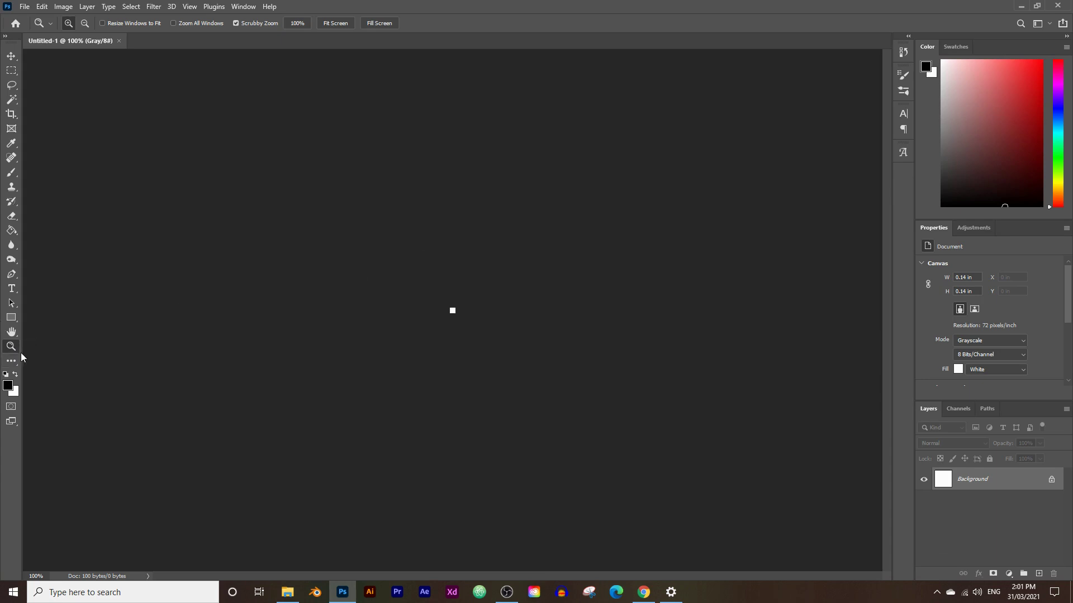
Select a full-width horizontal band two pixels high across the middle of the canvas with the Rectangular Marquee.
left_click_drag(458, 289, 451, 296)
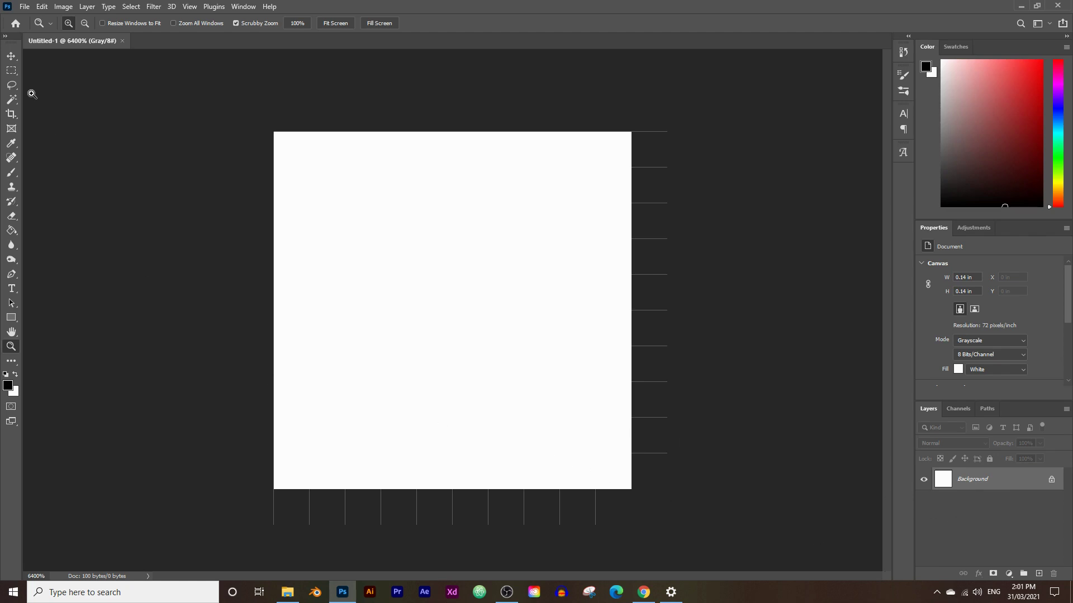
left_click(13, 71)
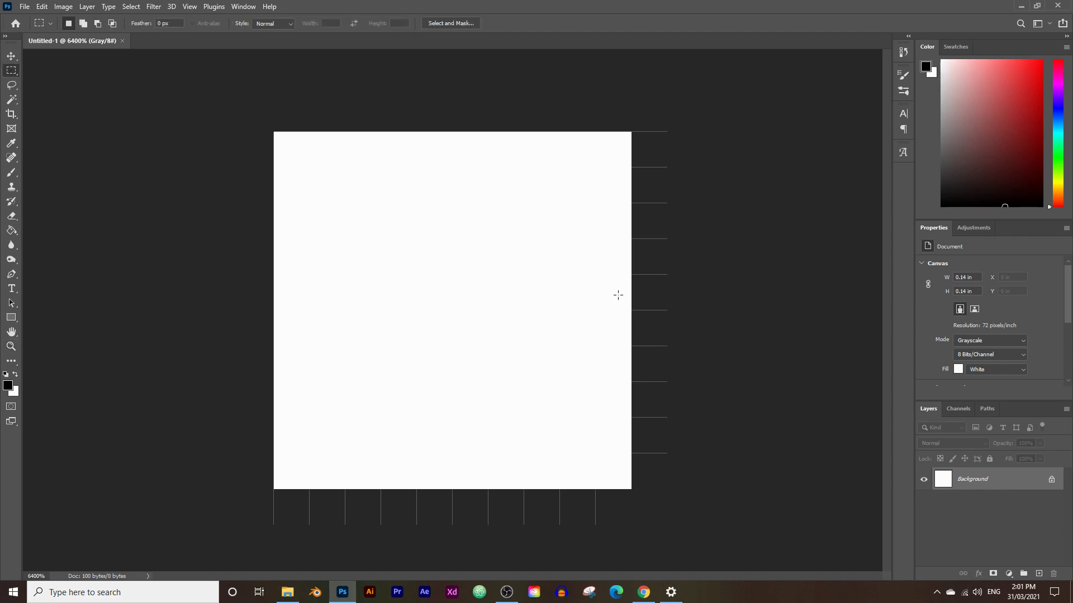
left_click_drag(621, 292, 287, 318)
left_click(232, 6)
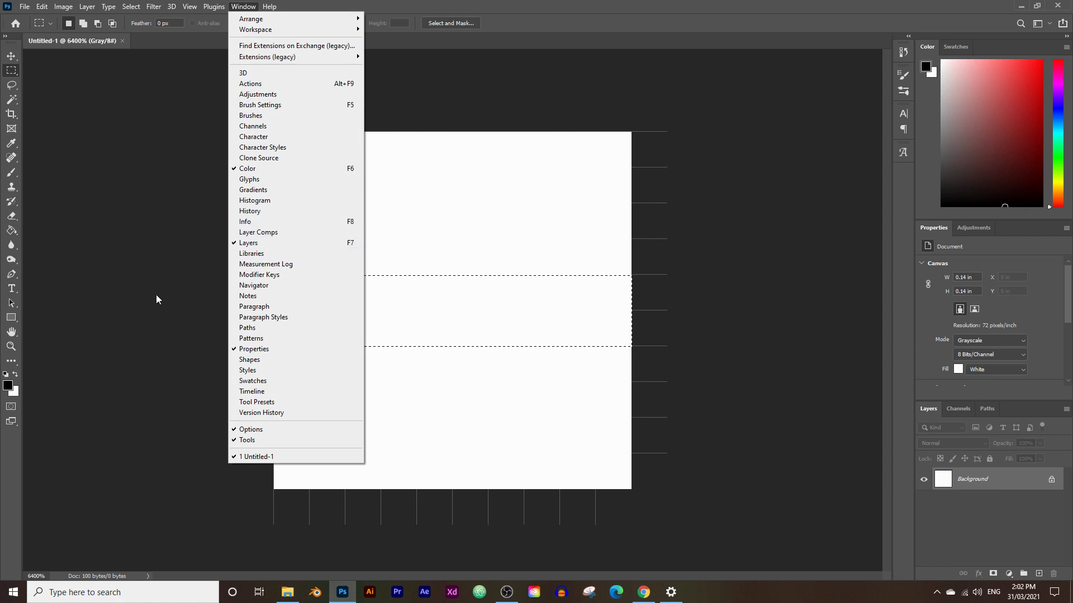
left_click(984, 485)
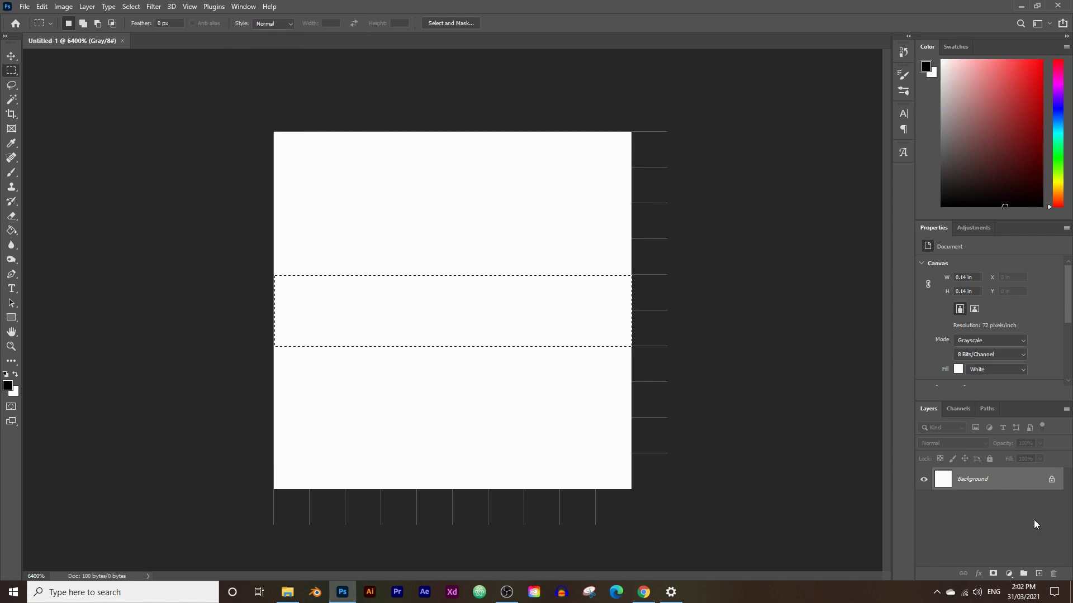
Add a new layer above the Background and name it 1.
left_click(1039, 574)
double_click(966, 480)
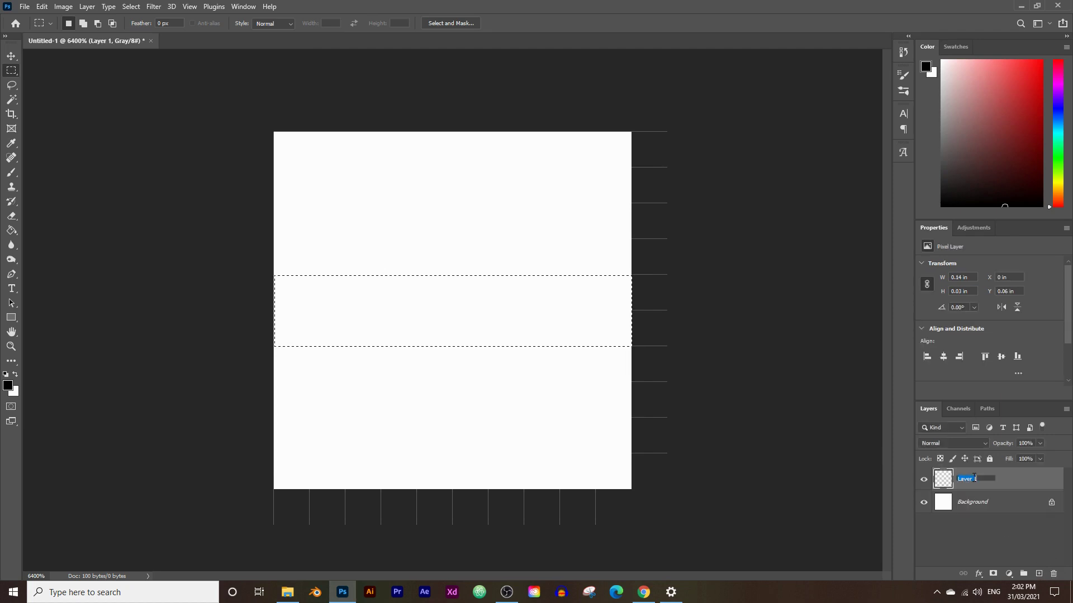
type("1")
key("Return")
Fill the selected band on layer 1 with black using the Paint Bucket and deselect it.
key("i")
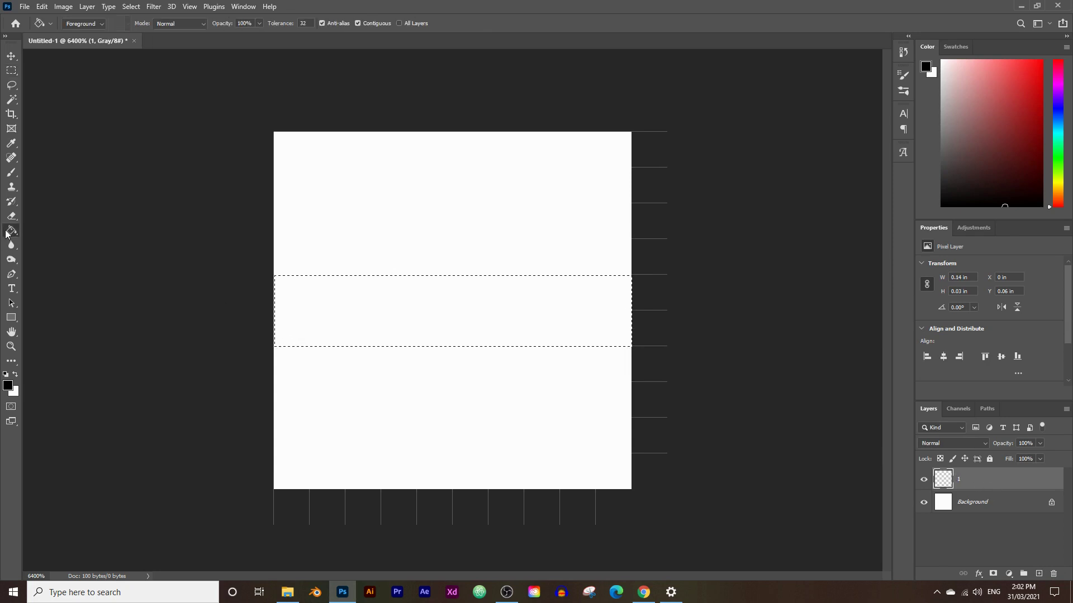
left_click(7, 386)
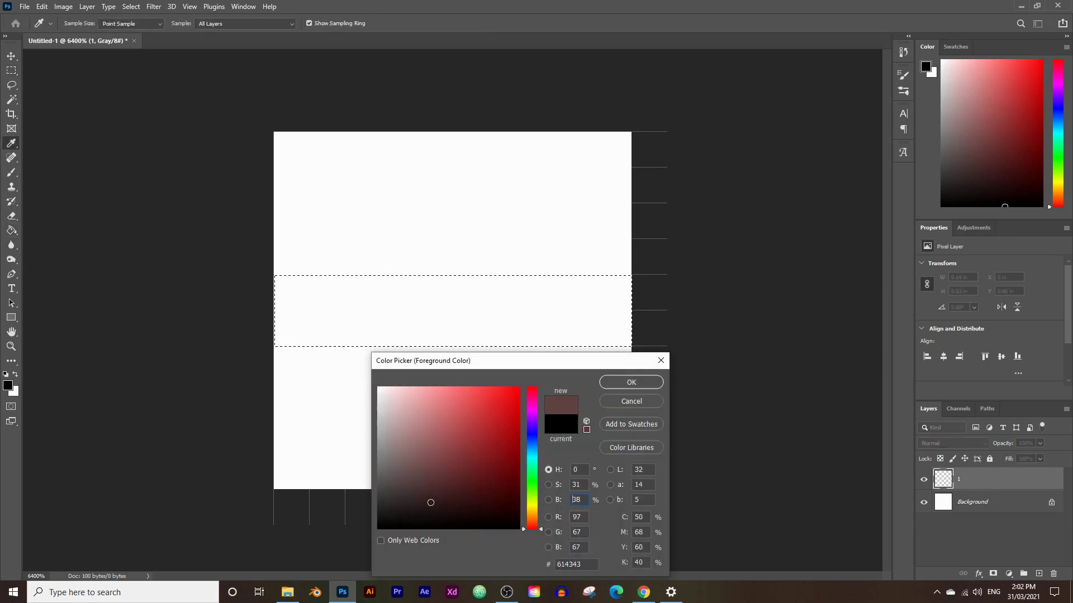
left_click(606, 386)
key("g")
left_click(484, 302)
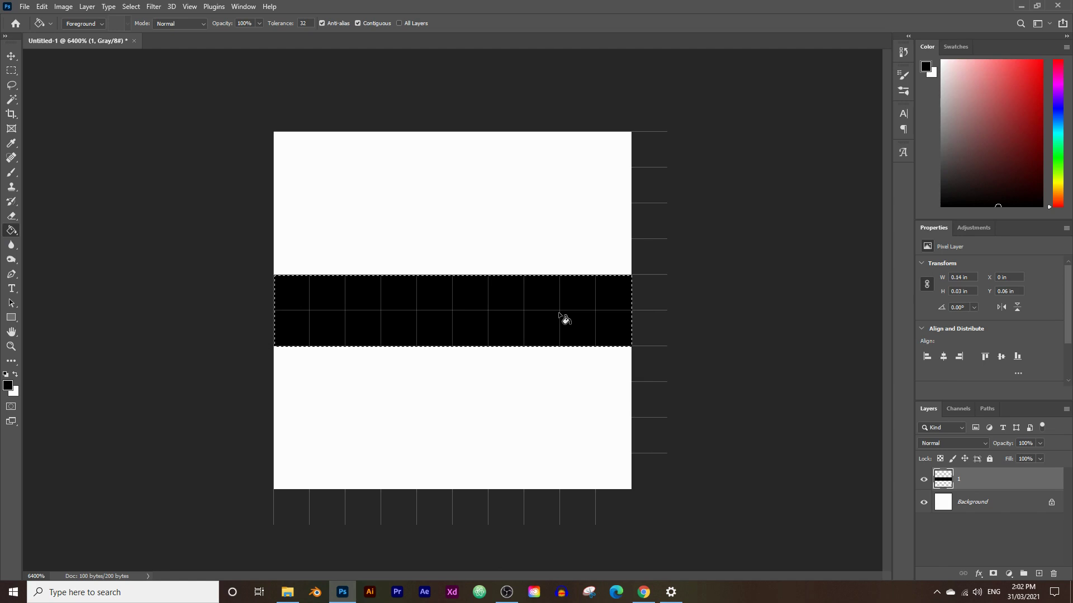
key("ctrl+d")
left_click(132, 5)
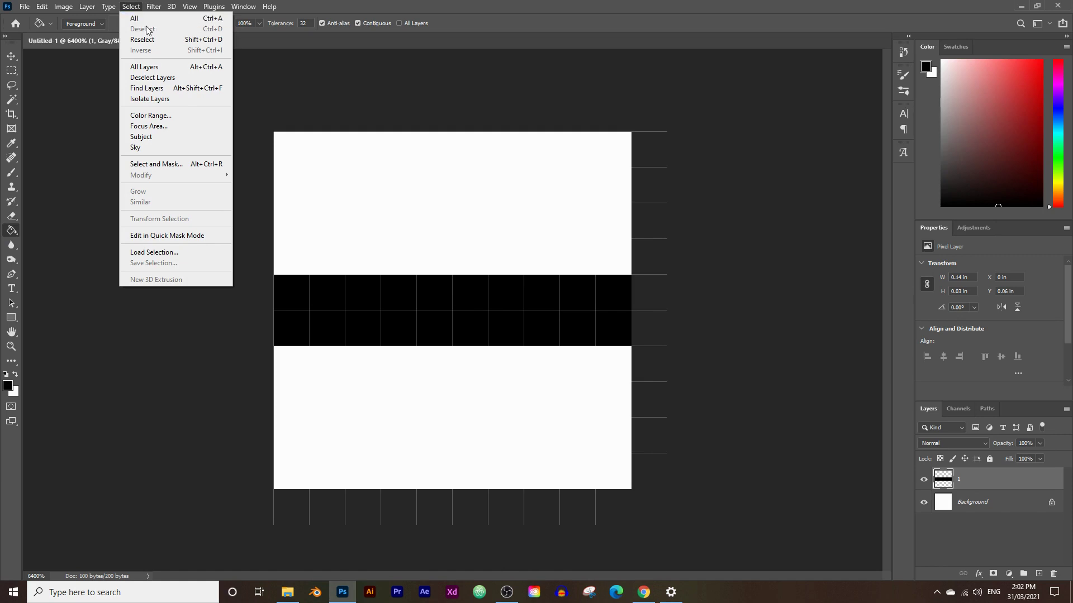
left_click(983, 485)
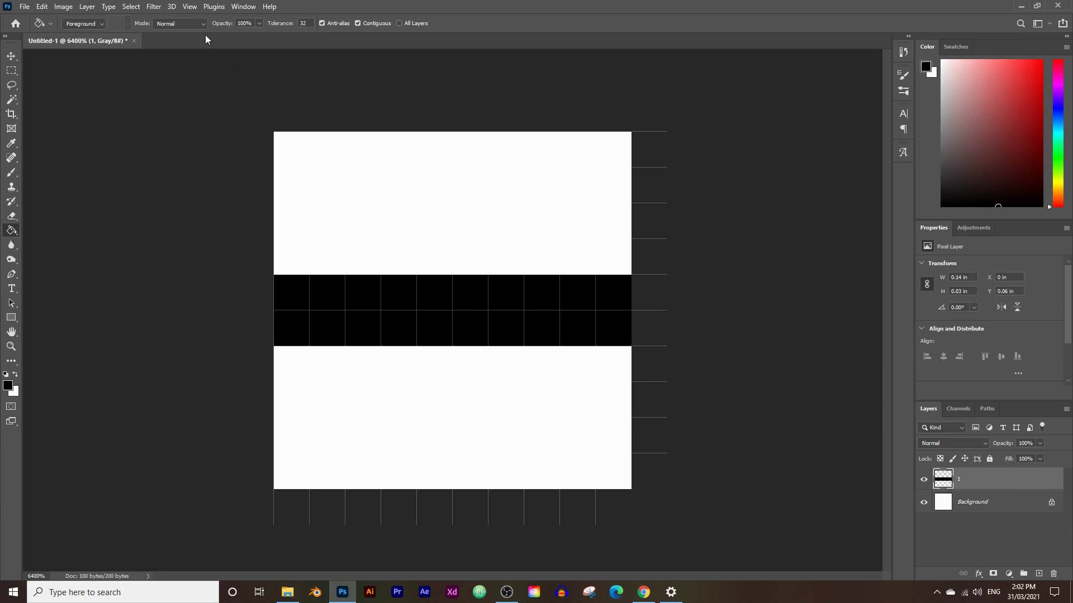
Apply a Gaussian Blur with a radius of 1.2 pixels to the black band on layer 1.
left_click(158, 7)
mouse_move(191, 152)
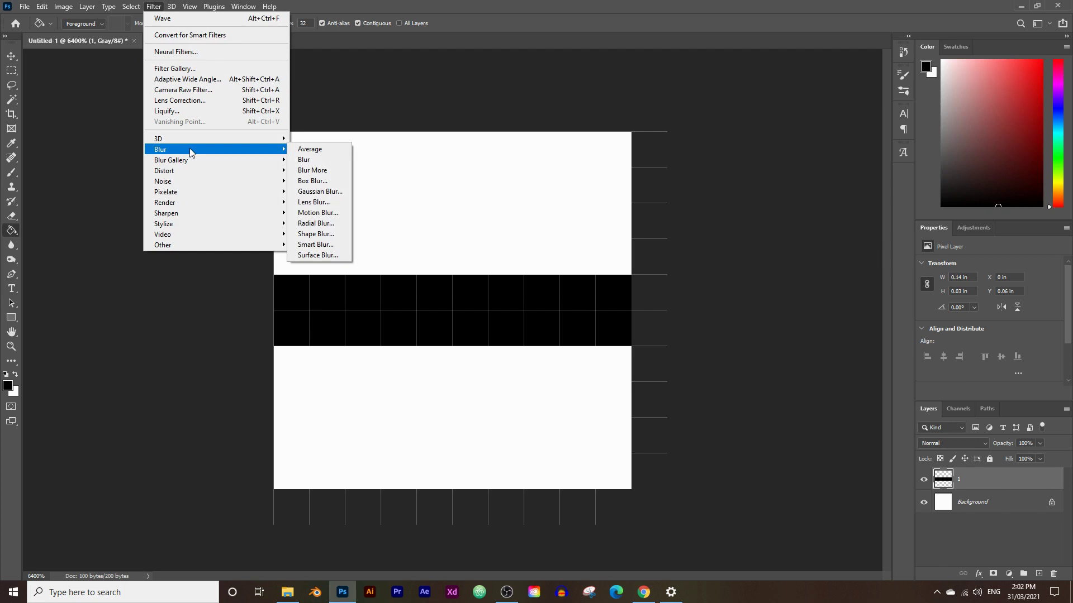
left_click(321, 191)
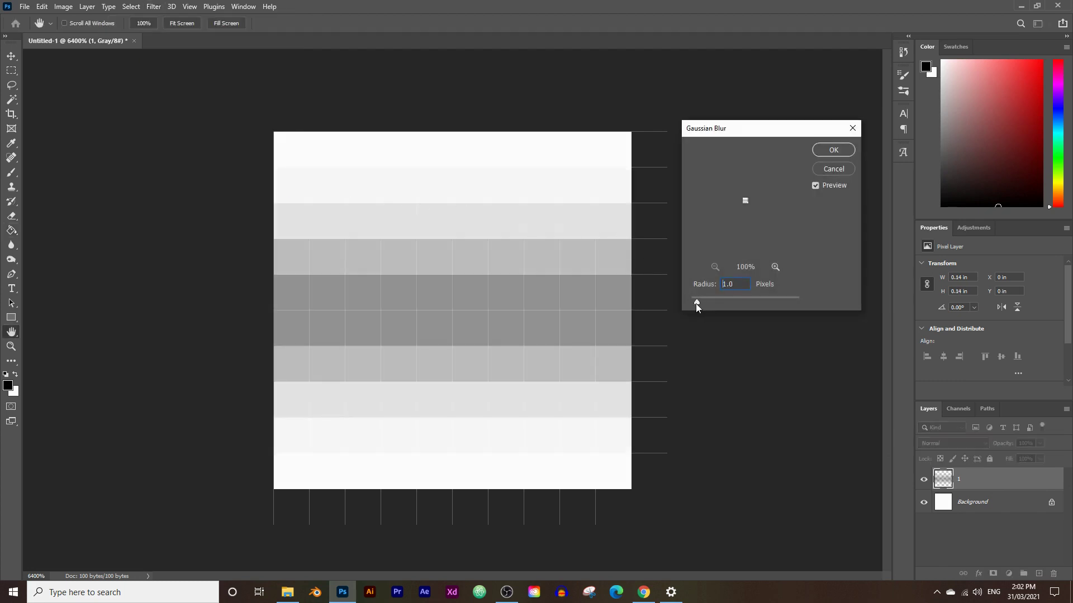
left_click_drag(692, 303, 692, 299)
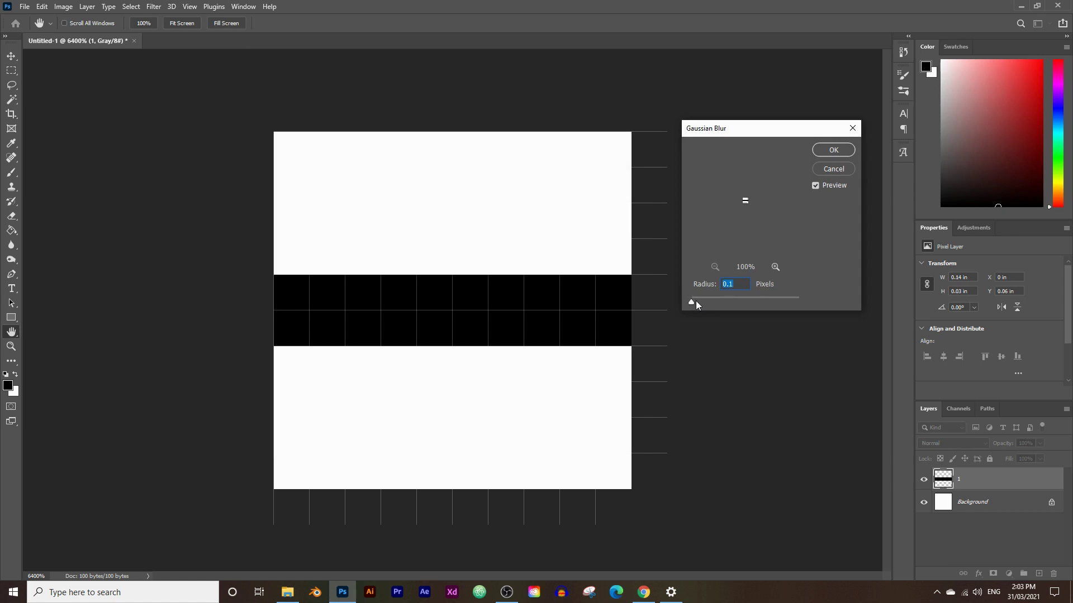
mouse_move(695, 301)
left_mouse_down()
mouse_move(709, 302)
mouse_move(684, 299)
left_mouse_up()
left_click(695, 303)
left_click_drag(695, 303, 693, 303)
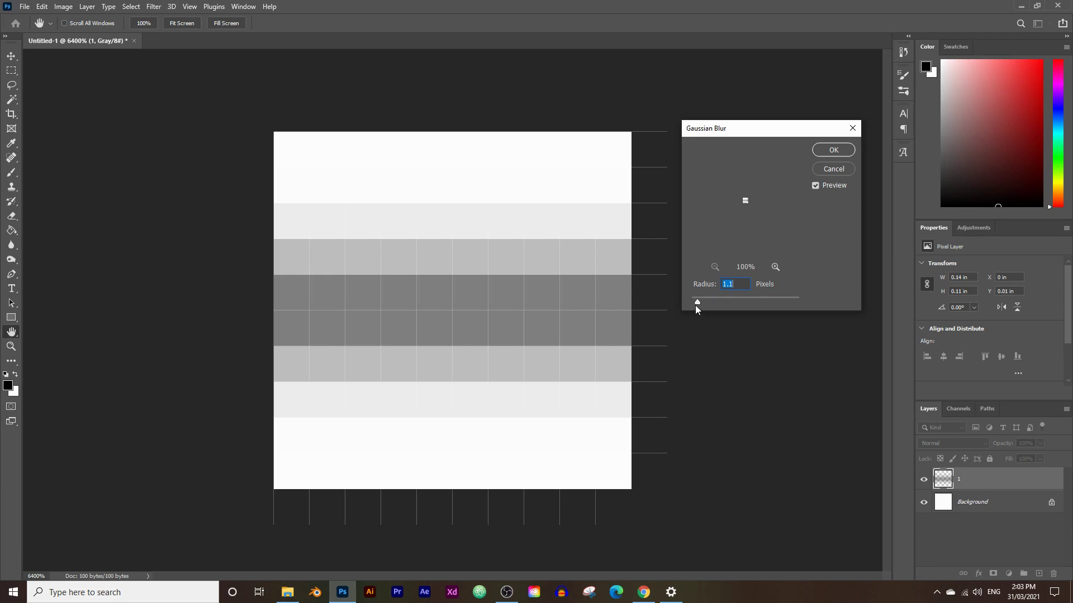
key("Up")
key("Up")
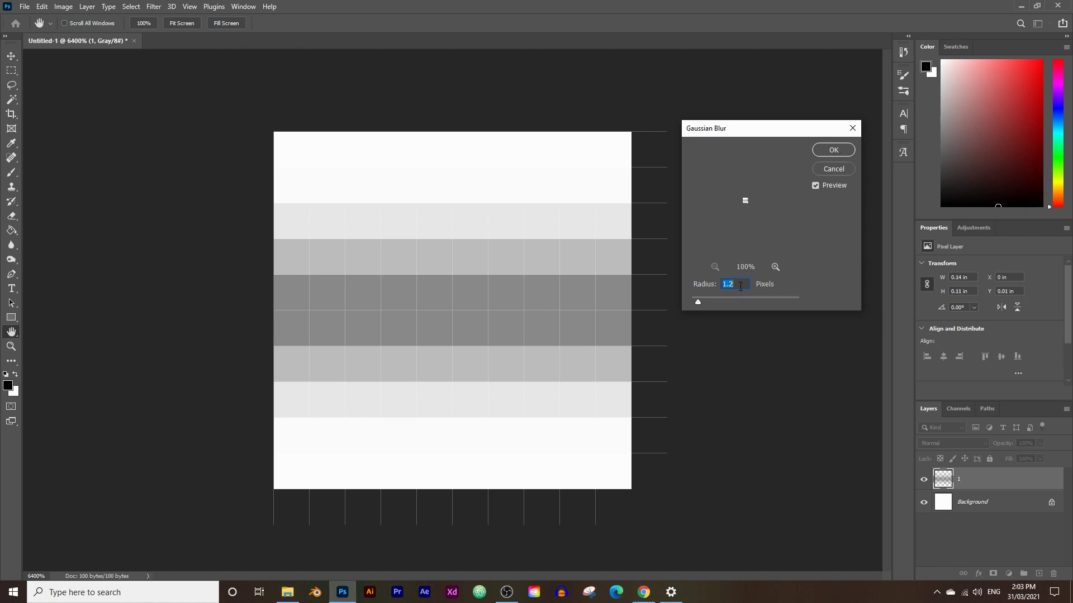
left_click(832, 151)
key("g")
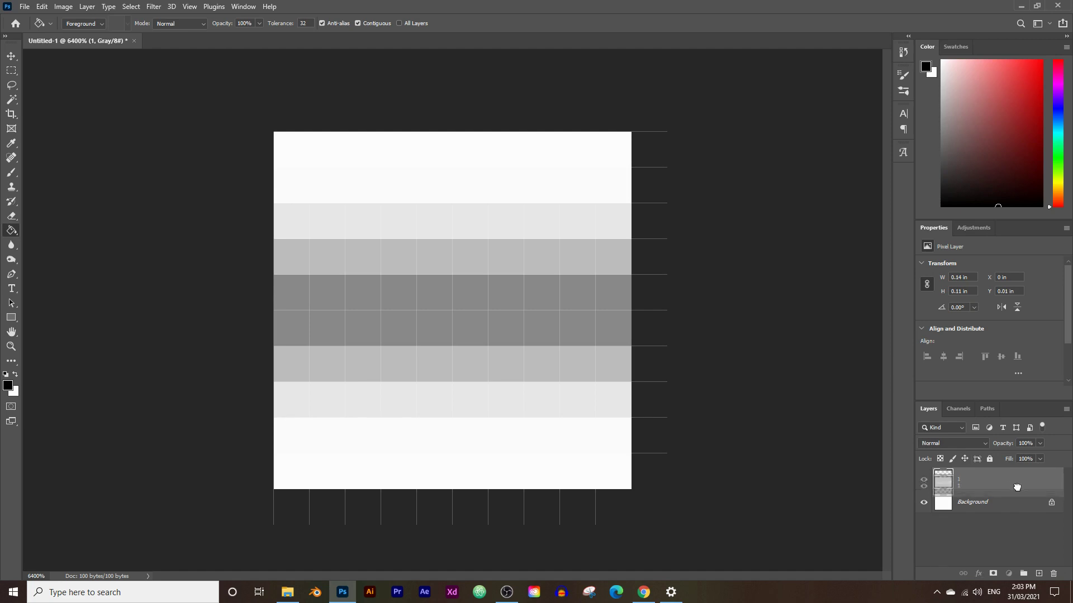
Duplicate the blurred layer 1 five times to darken the gradient stripes.
left_click_drag(1014, 484, 989, 485)
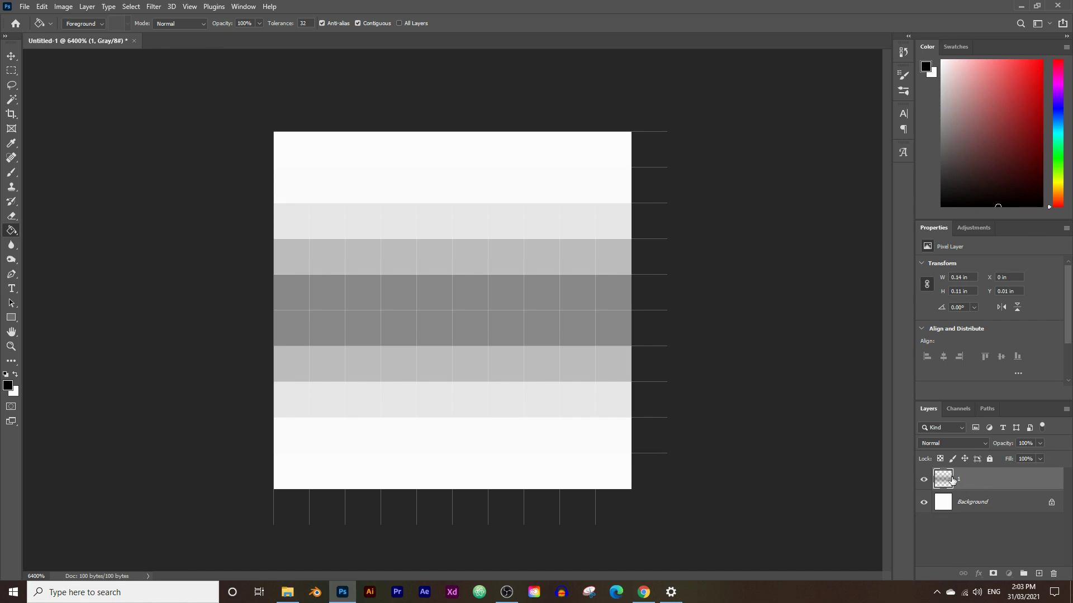
left_click_drag(960, 479, 1038, 568)
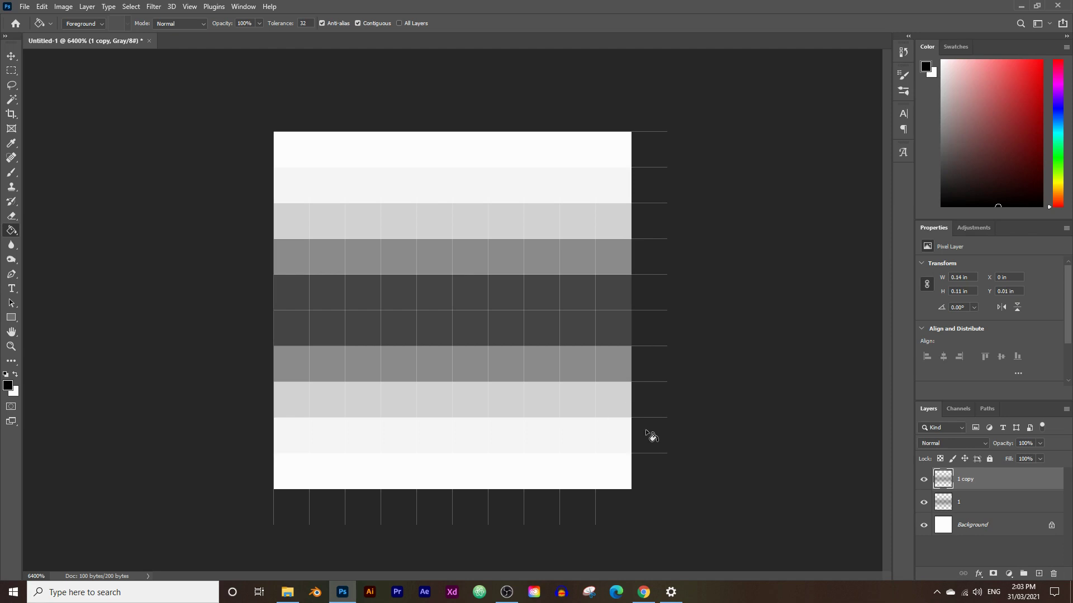
left_click_drag(1008, 489, 1039, 574)
left_click_drag(1002, 483, 1039, 574)
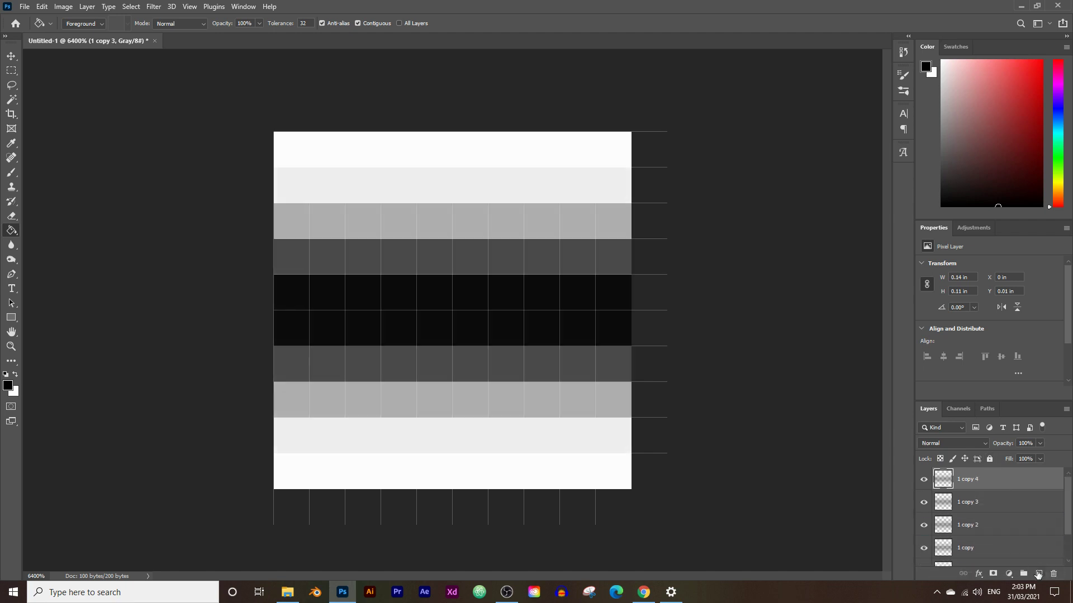
left_click_drag(993, 482, 1039, 574)
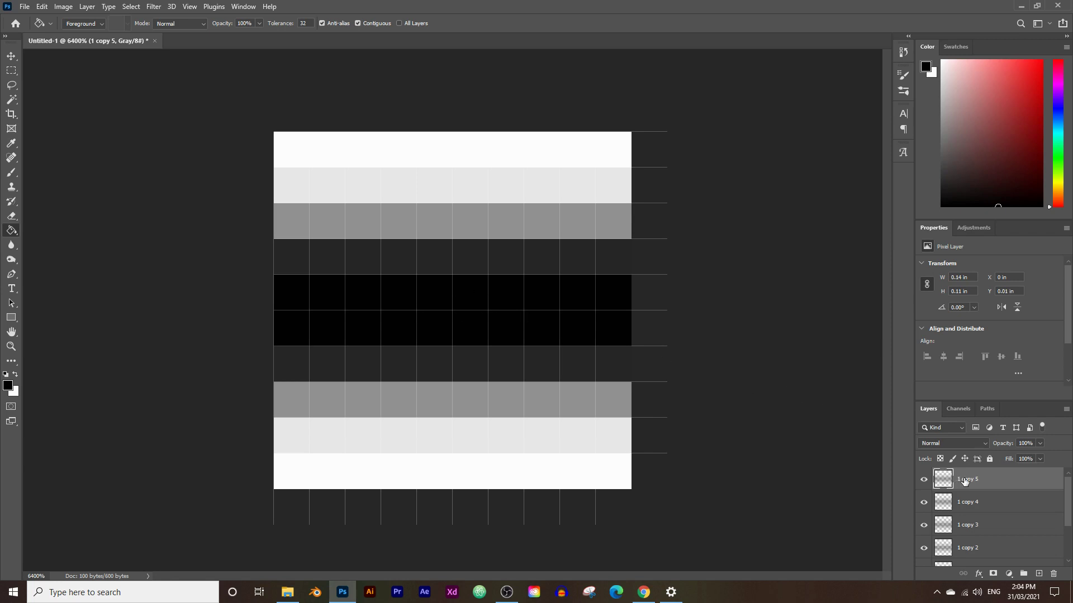
Merge layer 1 and all of its copies into a single layer above the Background.
scroll(960, 480, "down", 2)
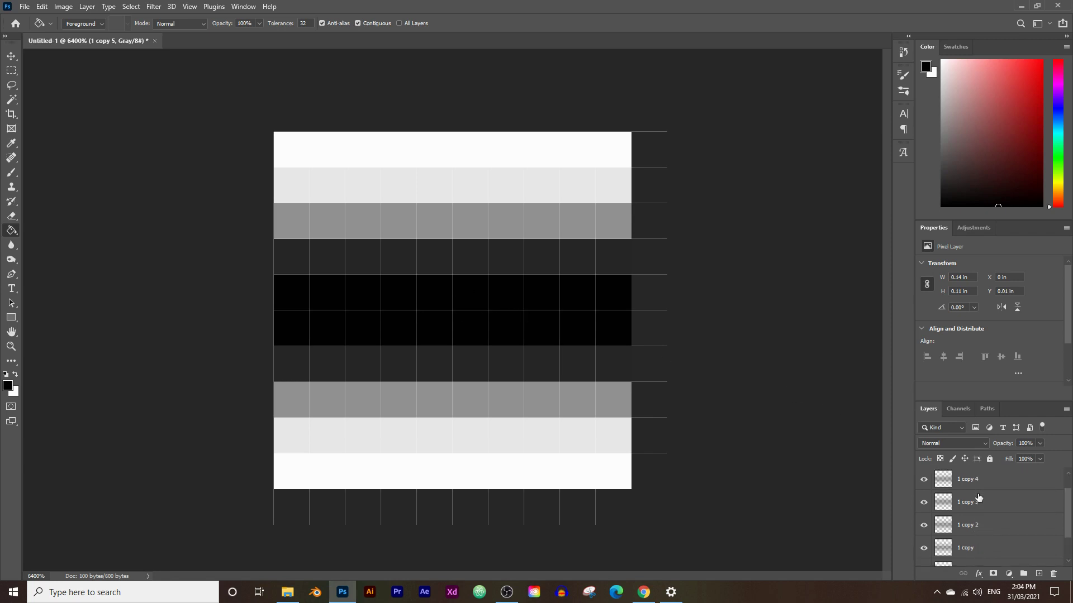
scroll(980, 530, "up", 2)
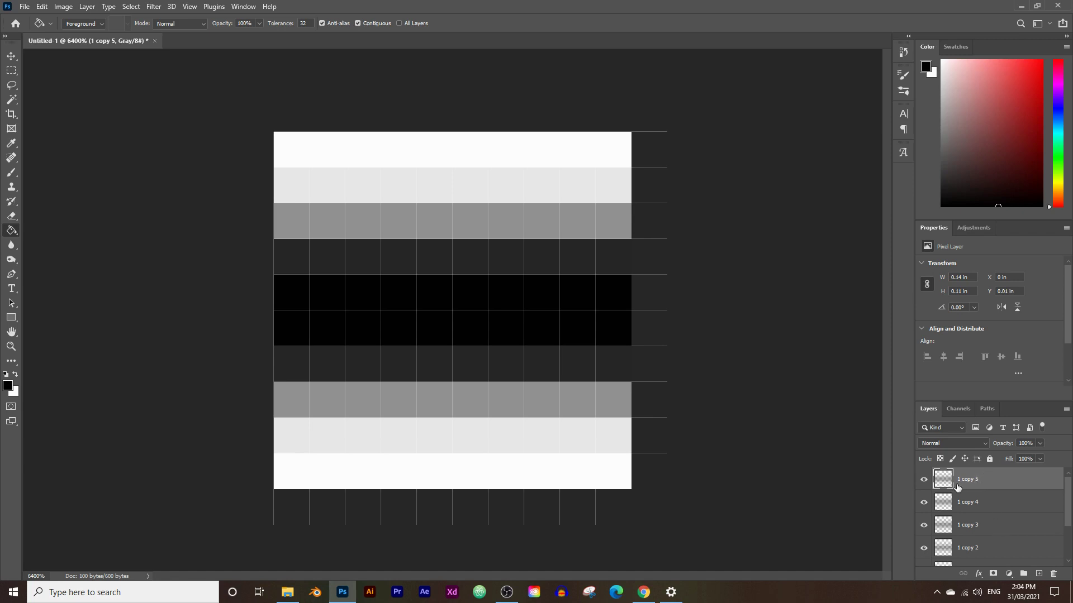
scroll(1002, 486, "down", 1)
scroll(1001, 497, "down", 2)
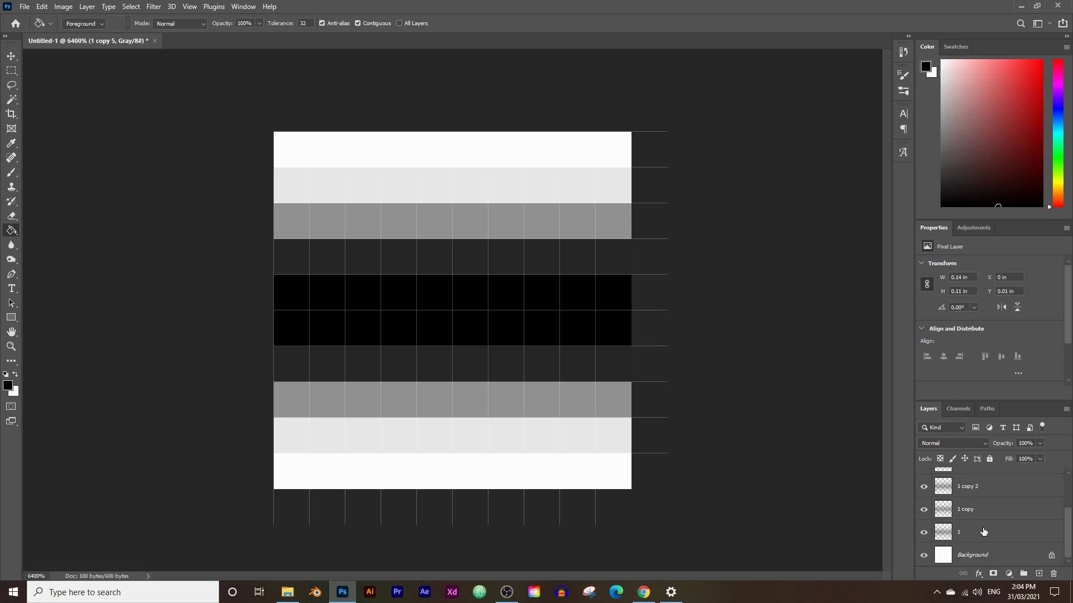
left_click(987, 534, "shift")
scroll(974, 531, "up", 3)
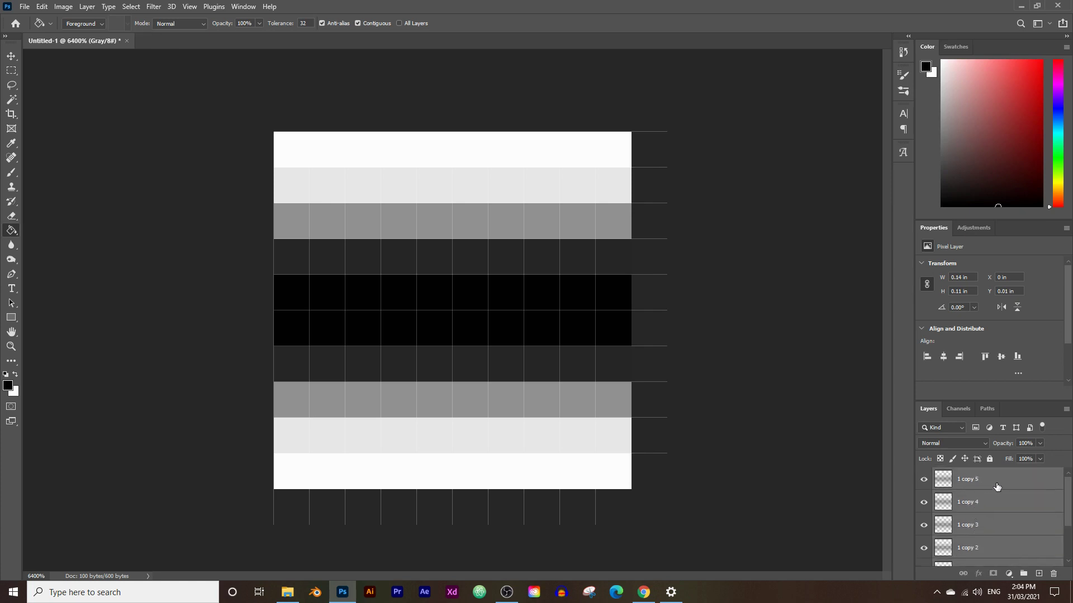
scroll(997, 485, "down", 2)
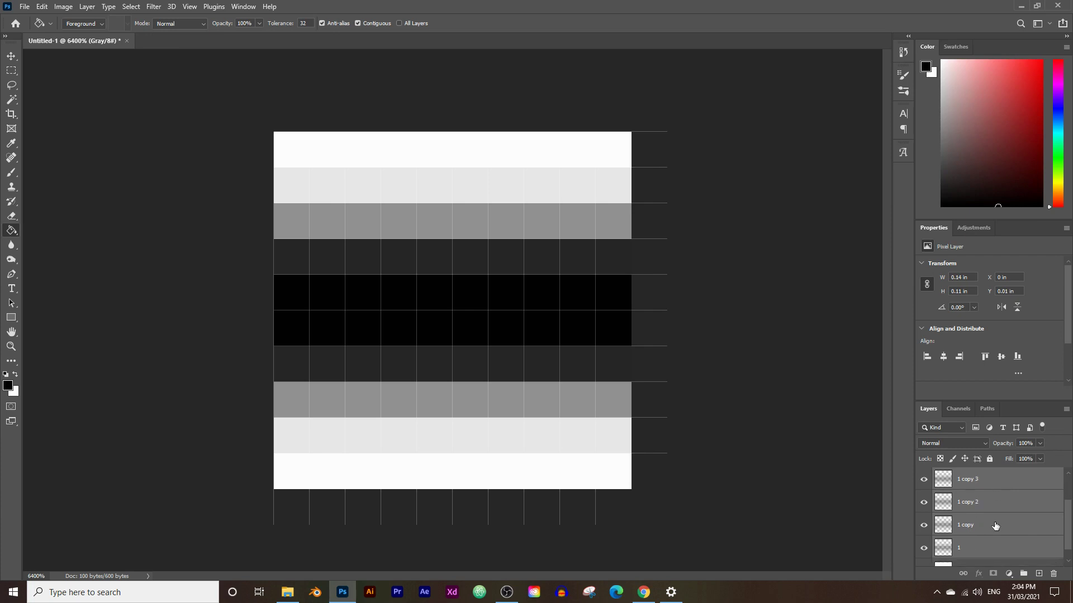
scroll(999, 537, "up", 2)
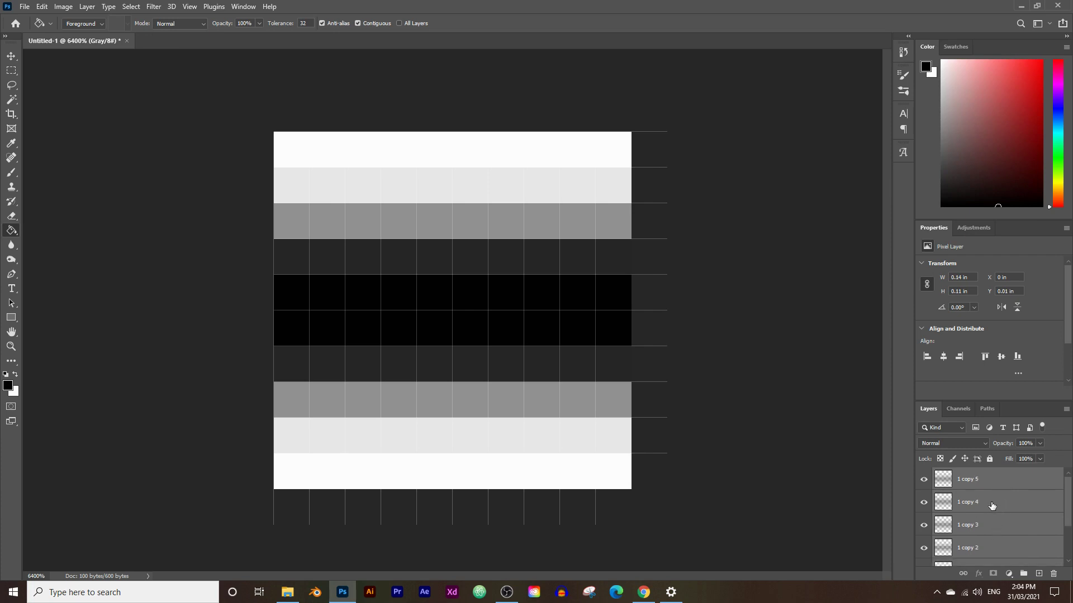
key("ctrl+e")
left_click(88, 7)
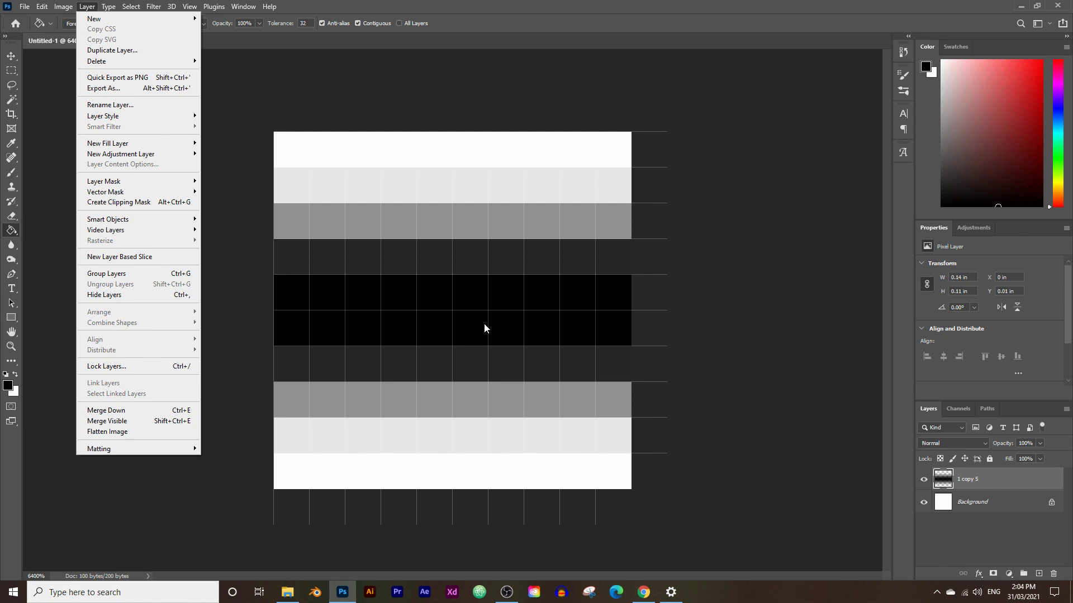
left_click(1000, 479)
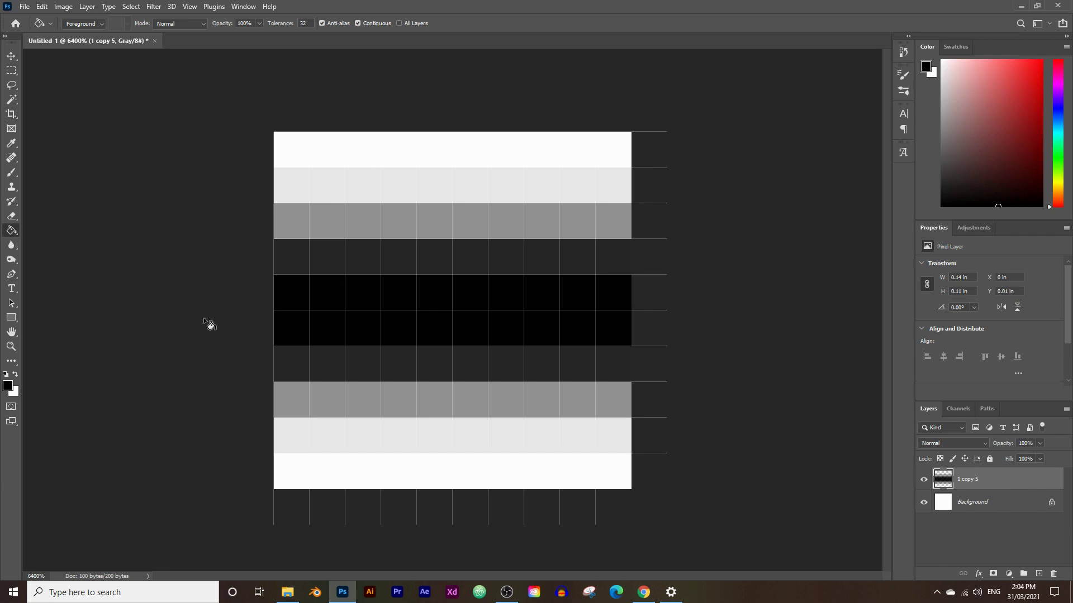
Define the blurred stripe tile as a pattern named "dark middle".
left_click(42, 6)
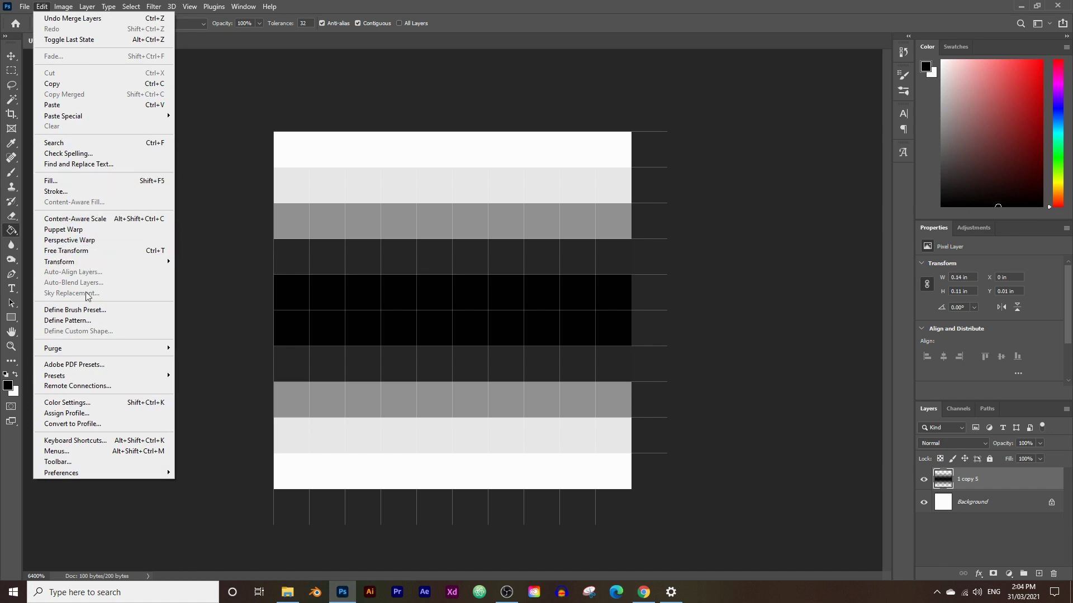
left_click(77, 324)
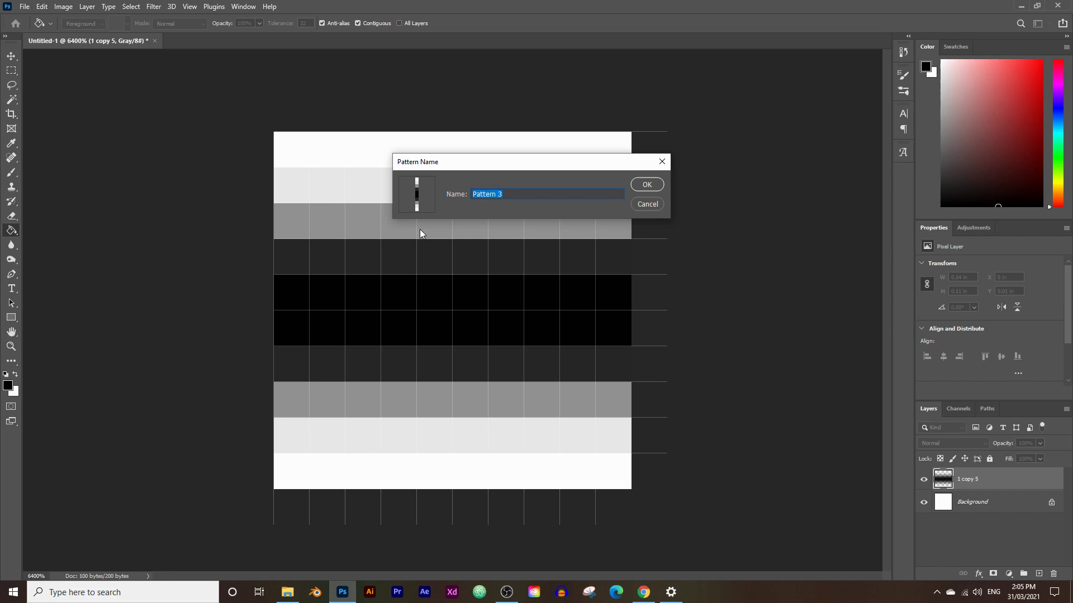
type("dark middle")
key("Return")
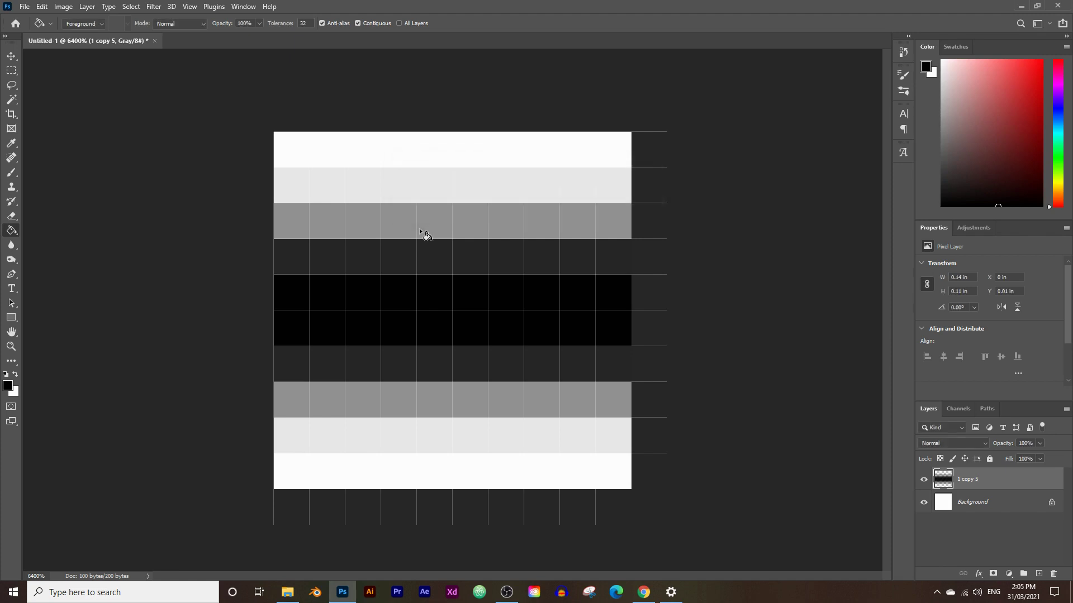
Hide the merged stripe layer and add a new empty layer above it.
left_click(924, 481)
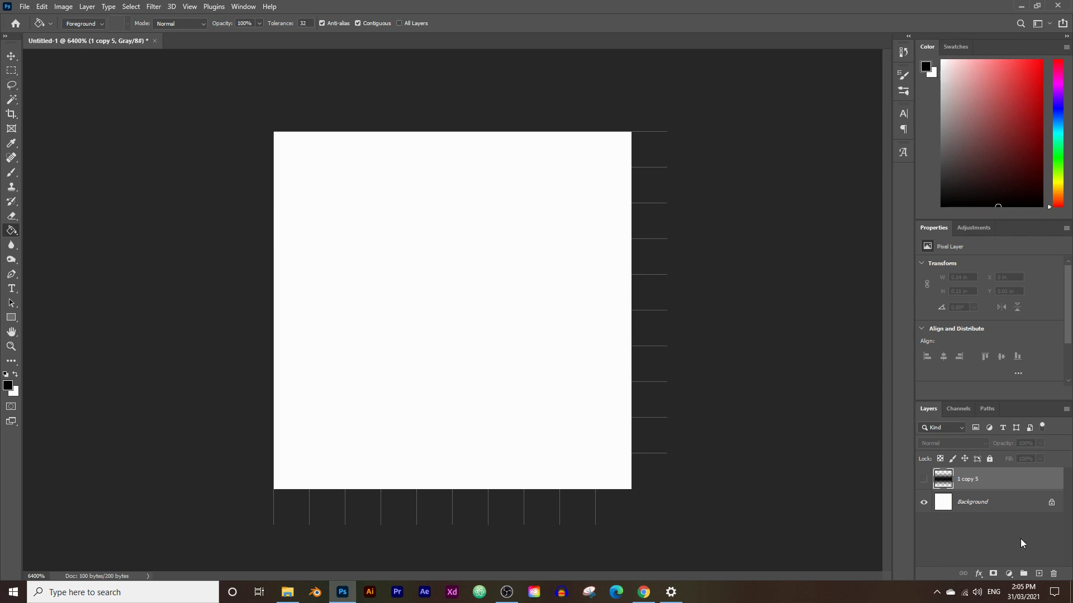
left_click(1037, 573)
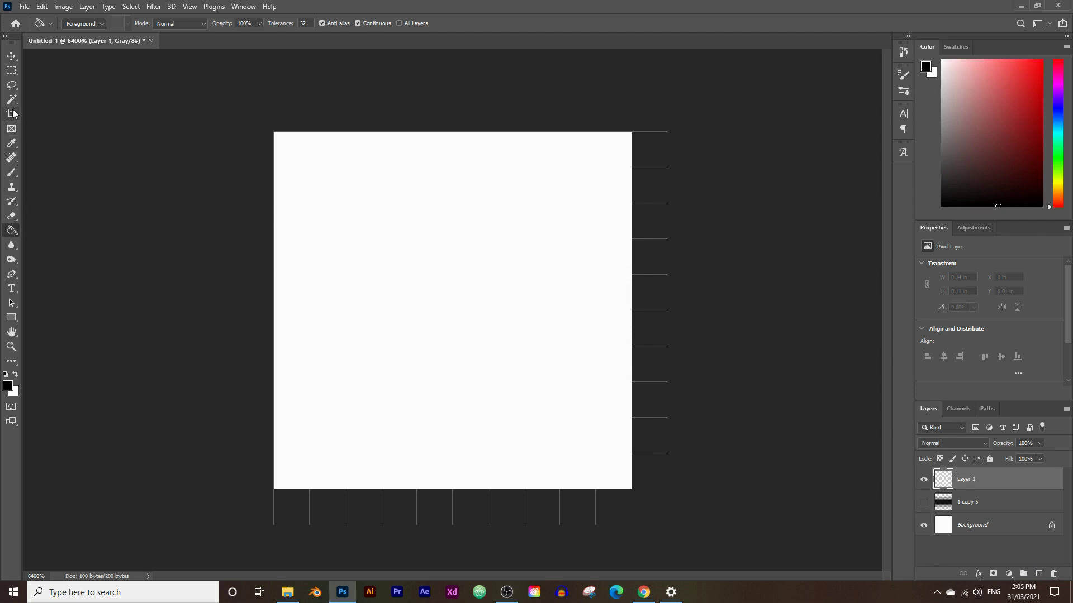
Fill the upper half of the new layer with black using the Paint Bucket and deselect it.
left_click(11, 71)
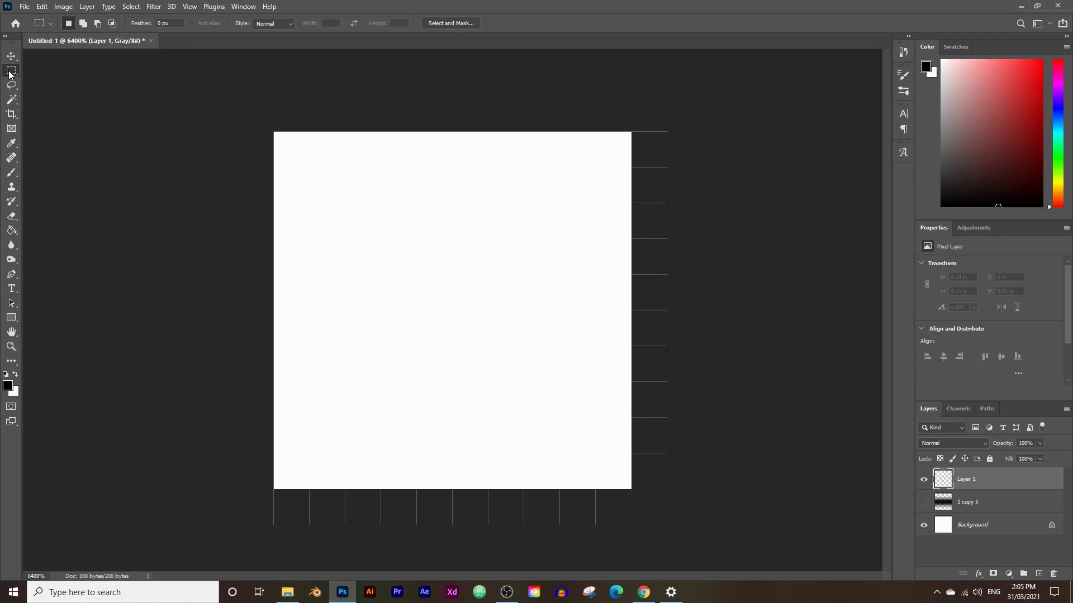
left_click_drag(272, 116, 685, 308)
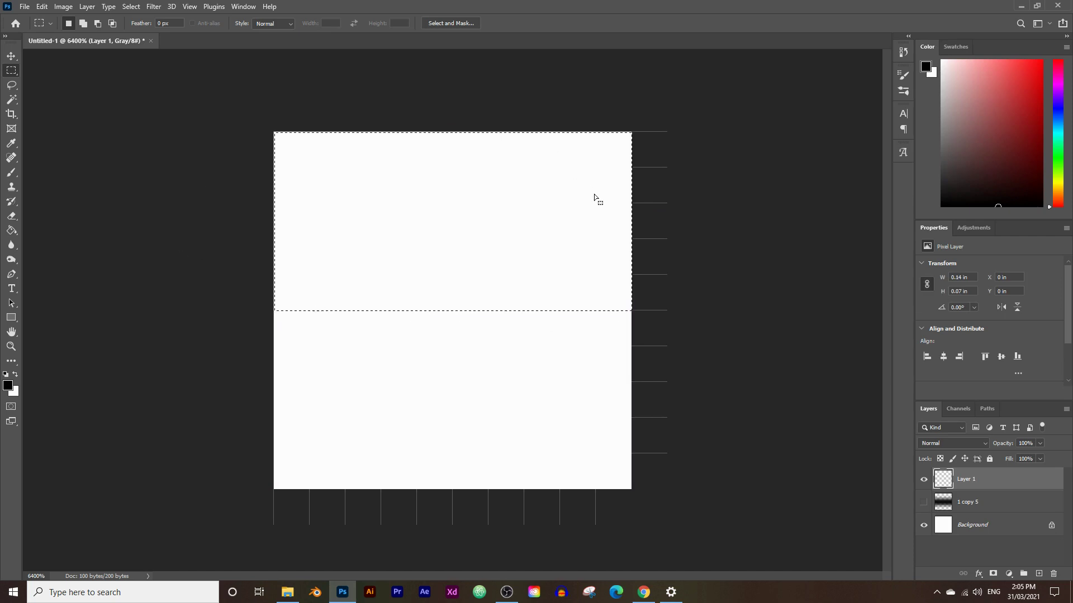
left_click(11, 232)
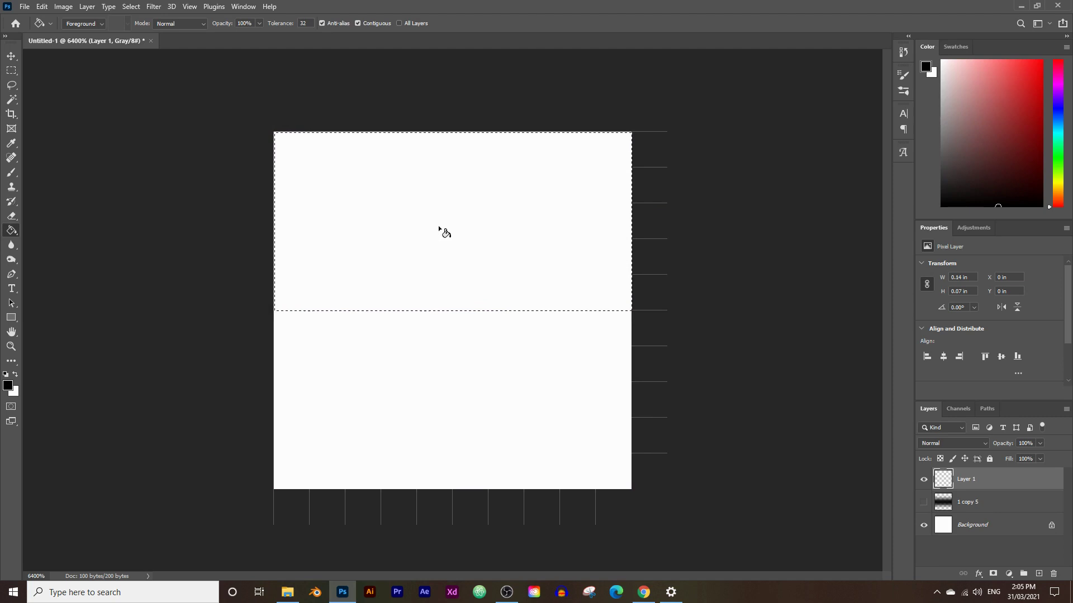
left_click(441, 228)
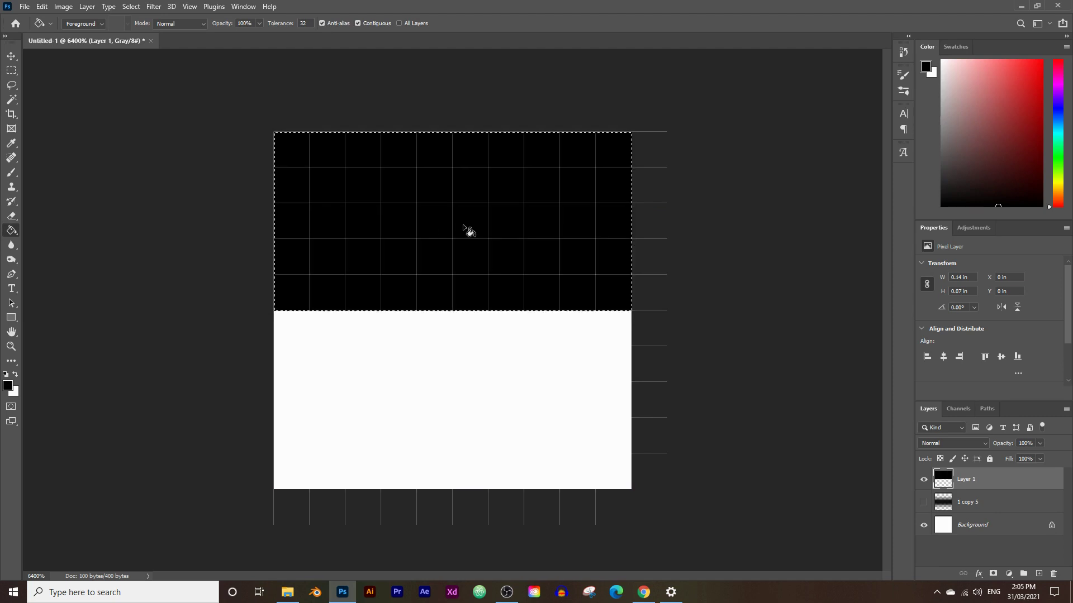
key("ctrl+d")
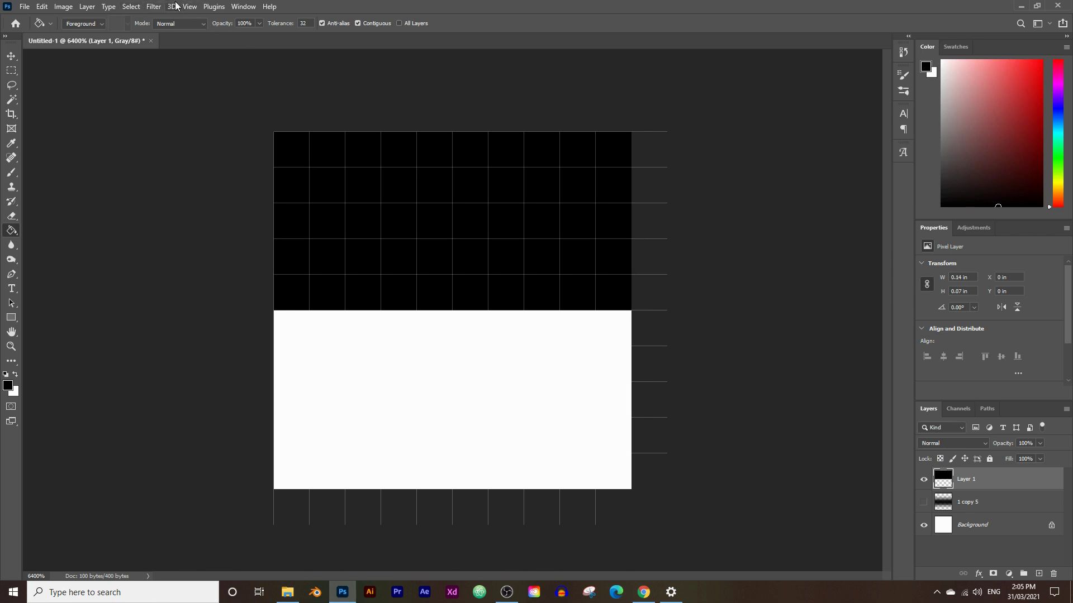
Apply a Box Blur with a radius of 4 pixels to the black upper half on Layer 1.
left_click(157, 7)
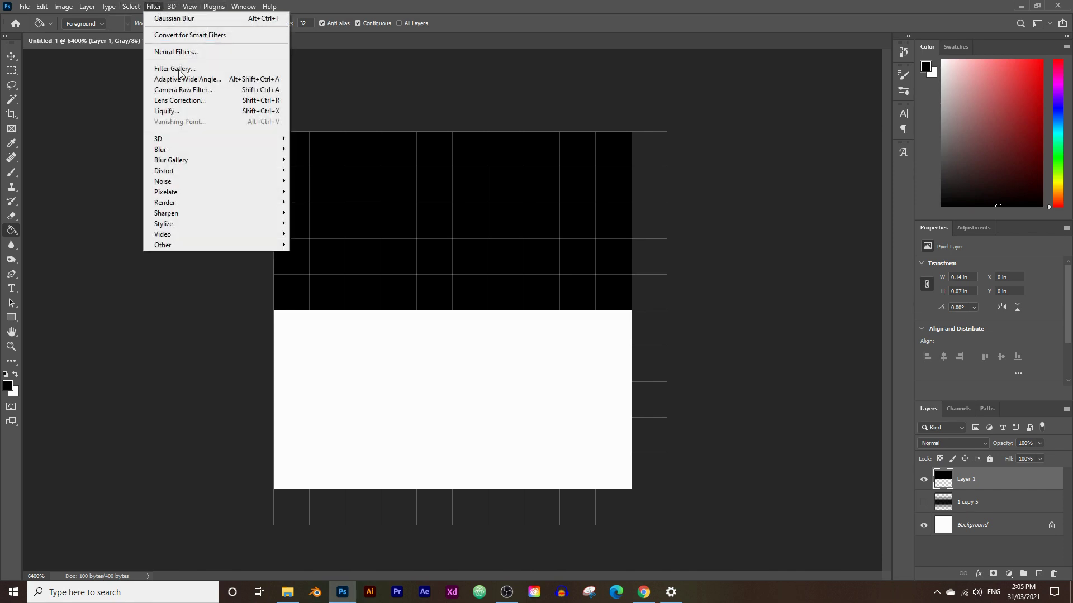
mouse_move(204, 153)
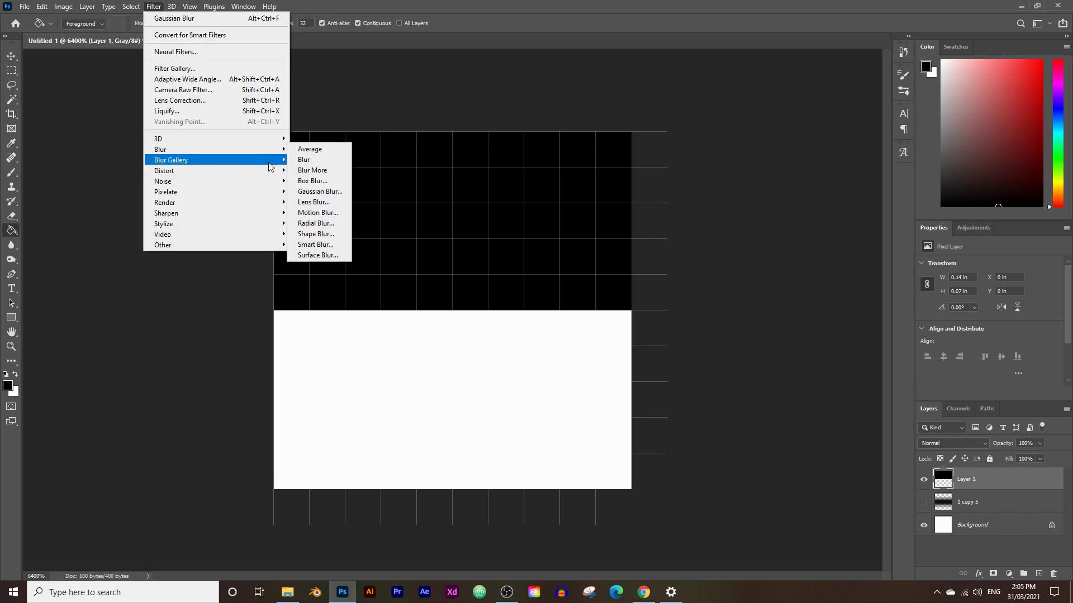
left_click(315, 186)
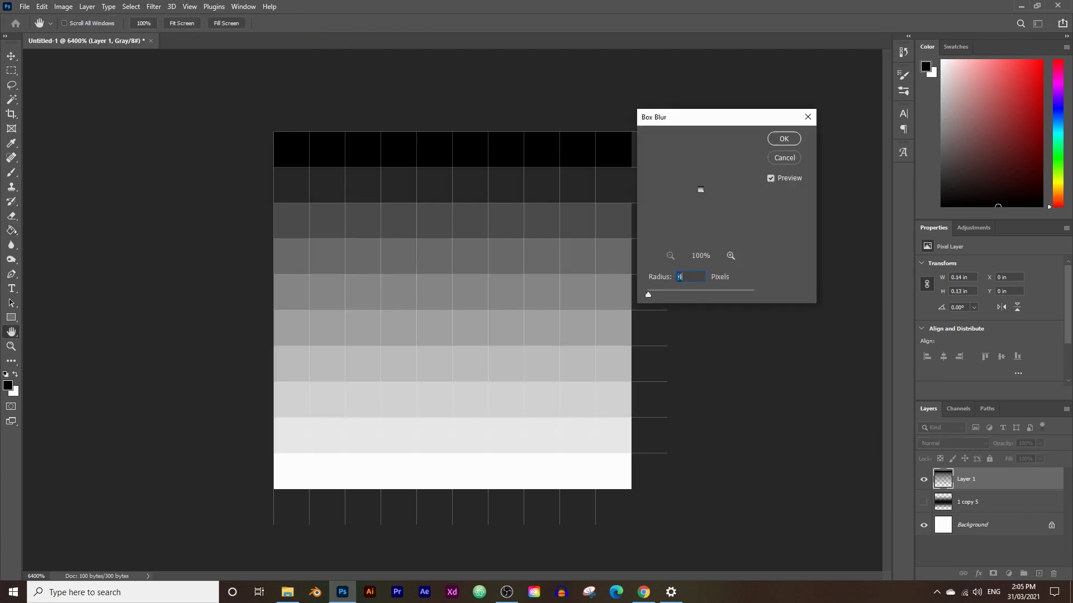
key("Up")
key("Up")
key("Up")
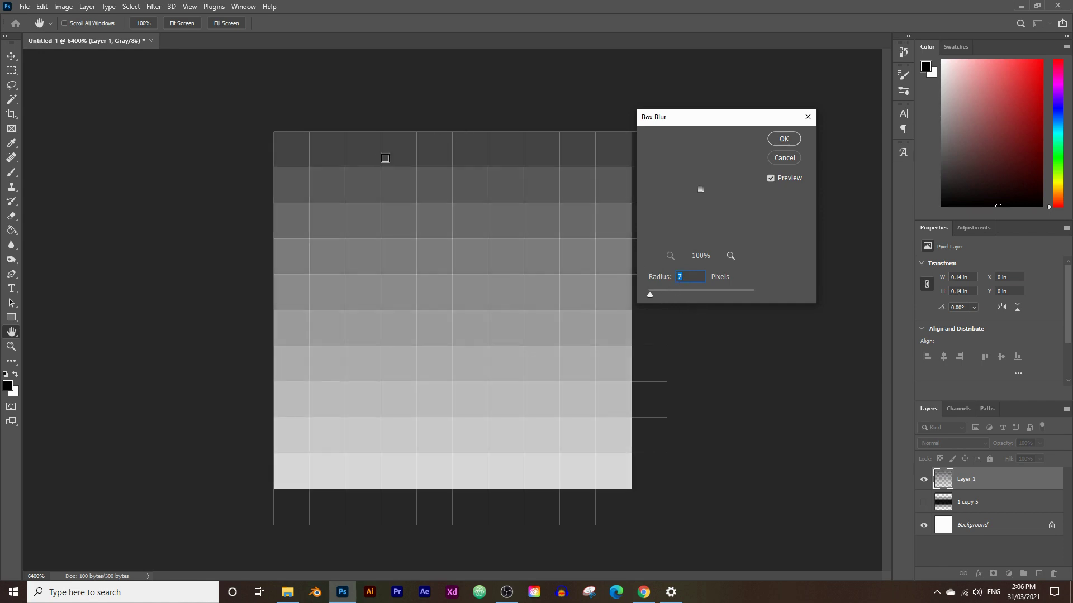
key("Down")
key("Down")
key("Down")
key("Down")
key("Down")
key("Down")
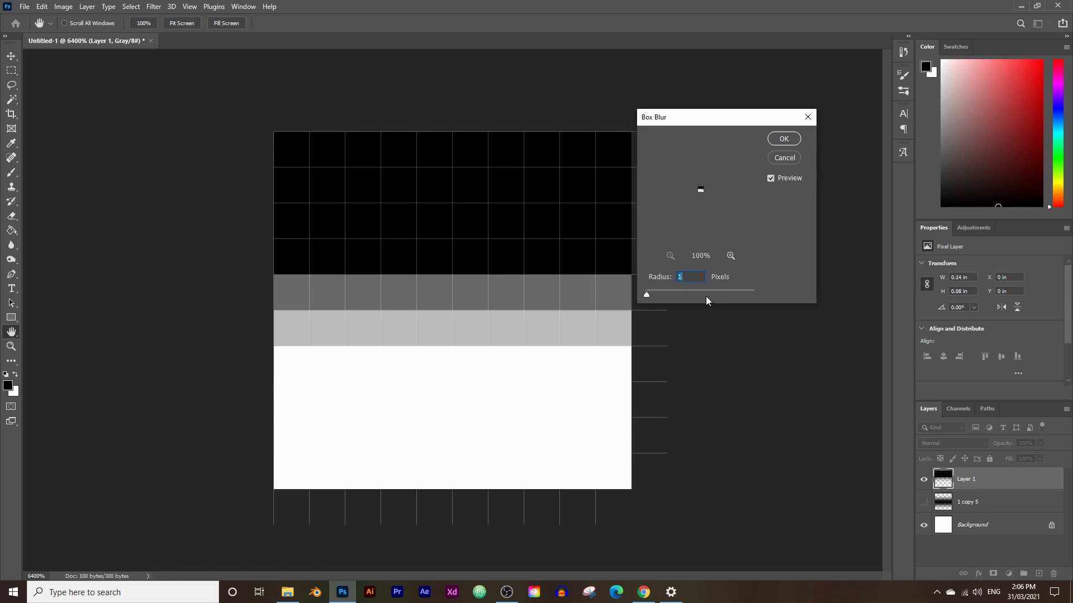
key("Up")
key("Up")
key("Up")
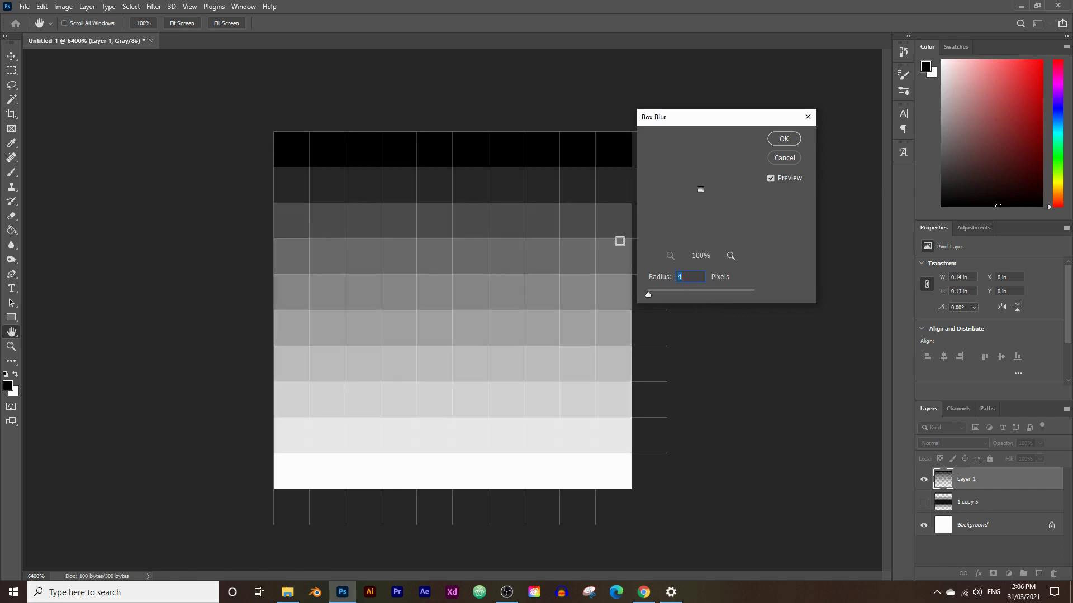
left_click(784, 139)
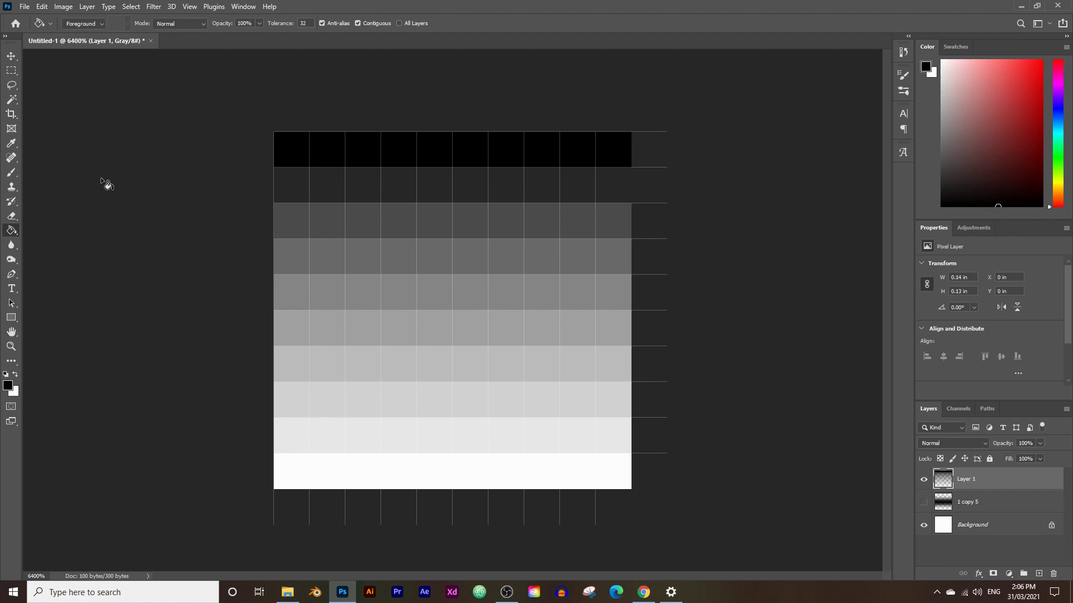
Define the black-to-white gradient tile as a pattern named "dark top".
left_click(39, 8)
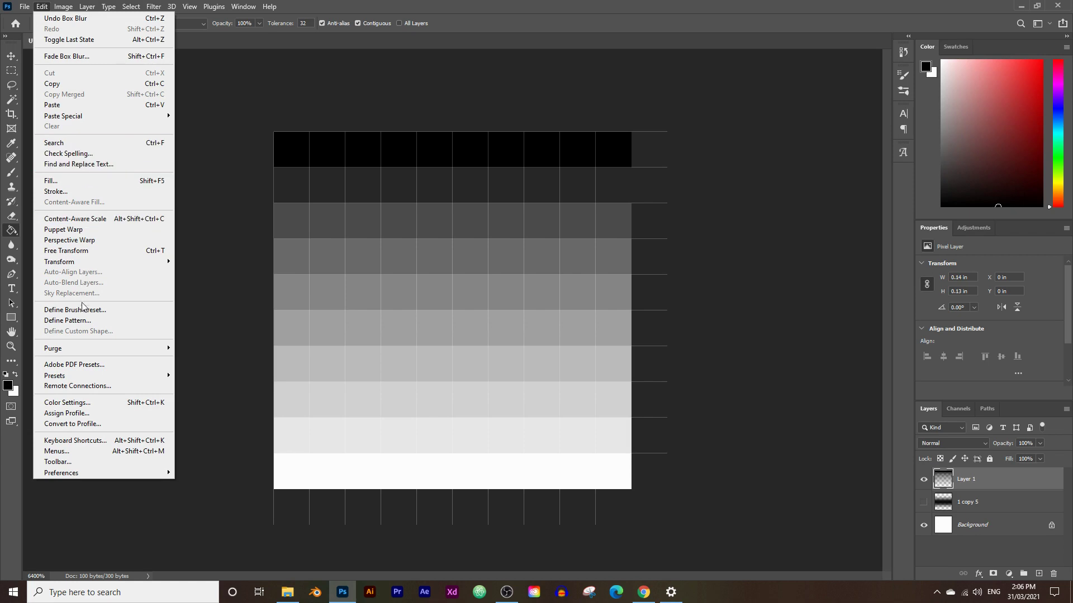
left_click(67, 321)
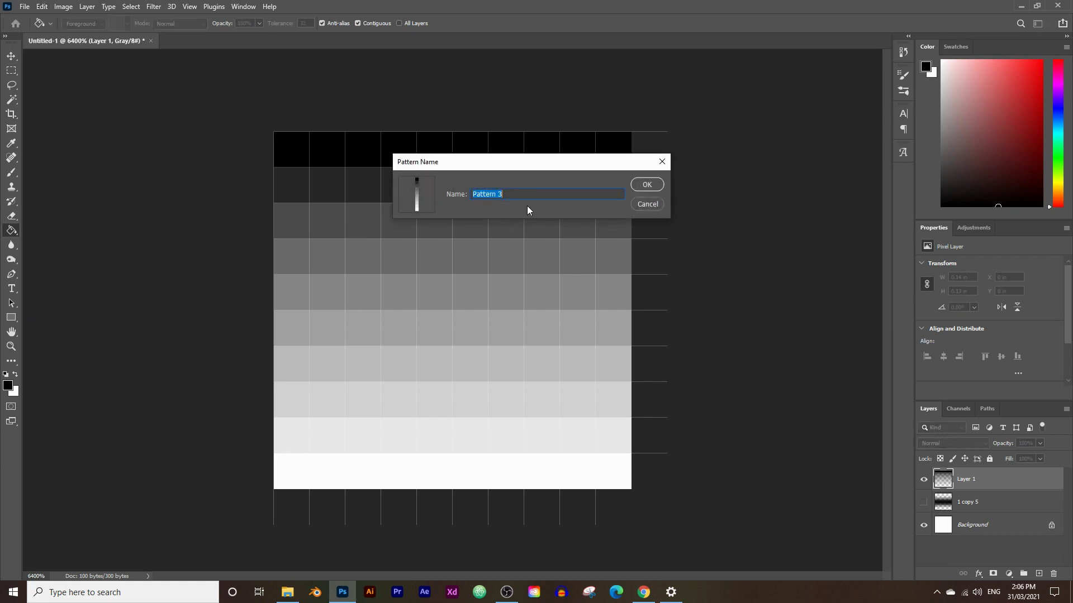
type("dark top")
key("Return")
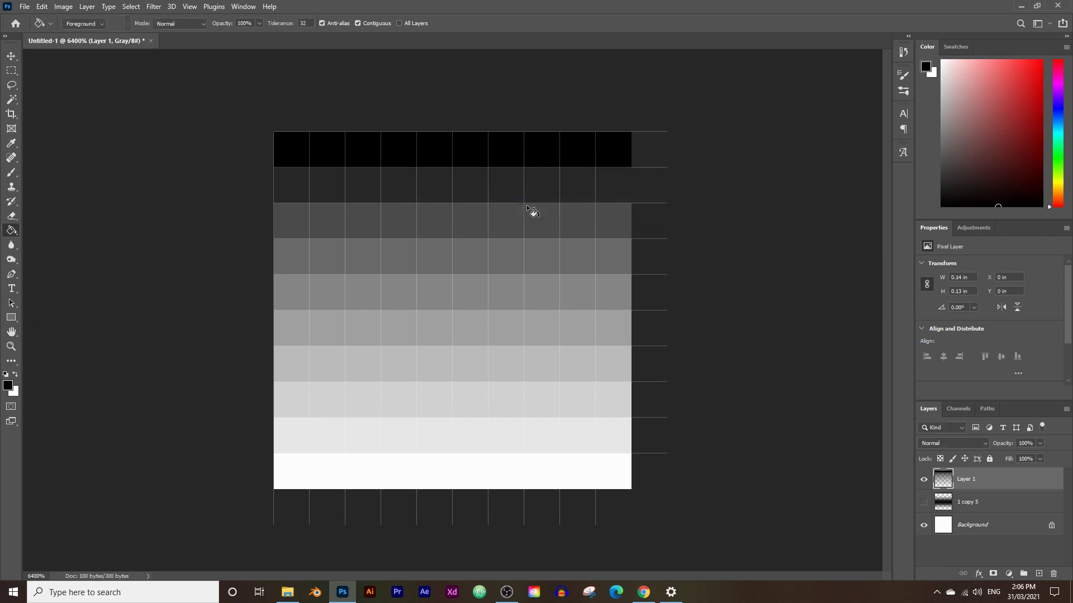
Create a new 2000 x 2000 pixel document in Grayscale color mode with a white background at 72 pixels/inch.
left_click(24, 12)
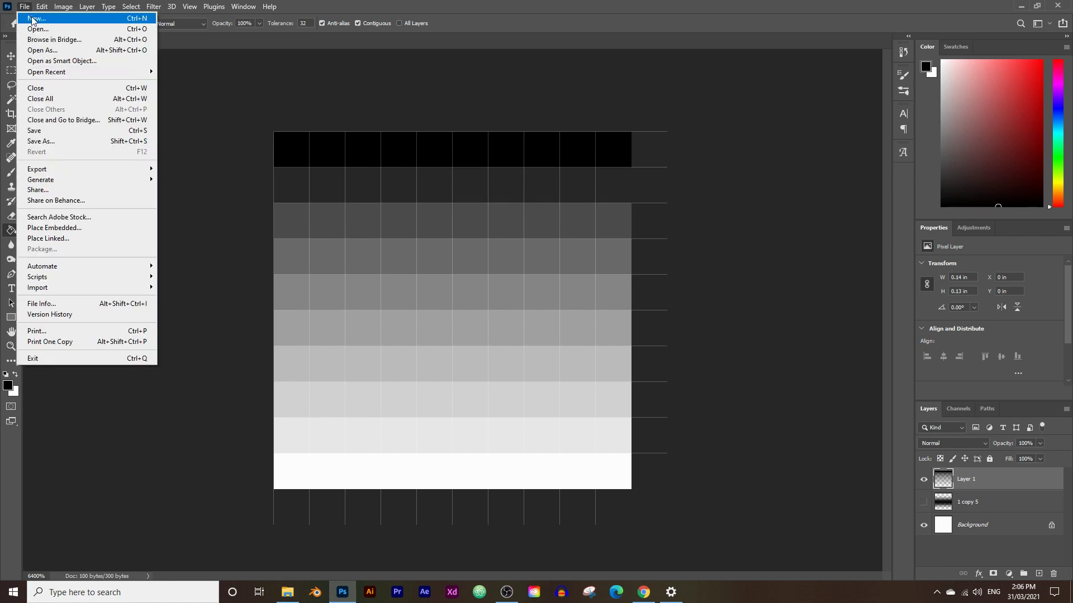
left_click(32, 18)
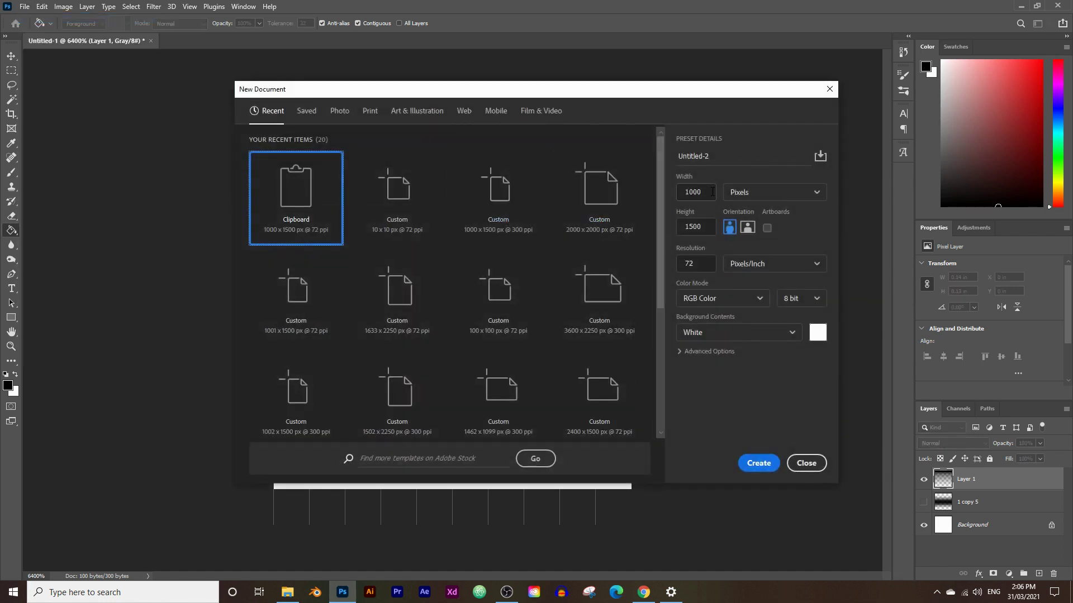
double_click(685, 193)
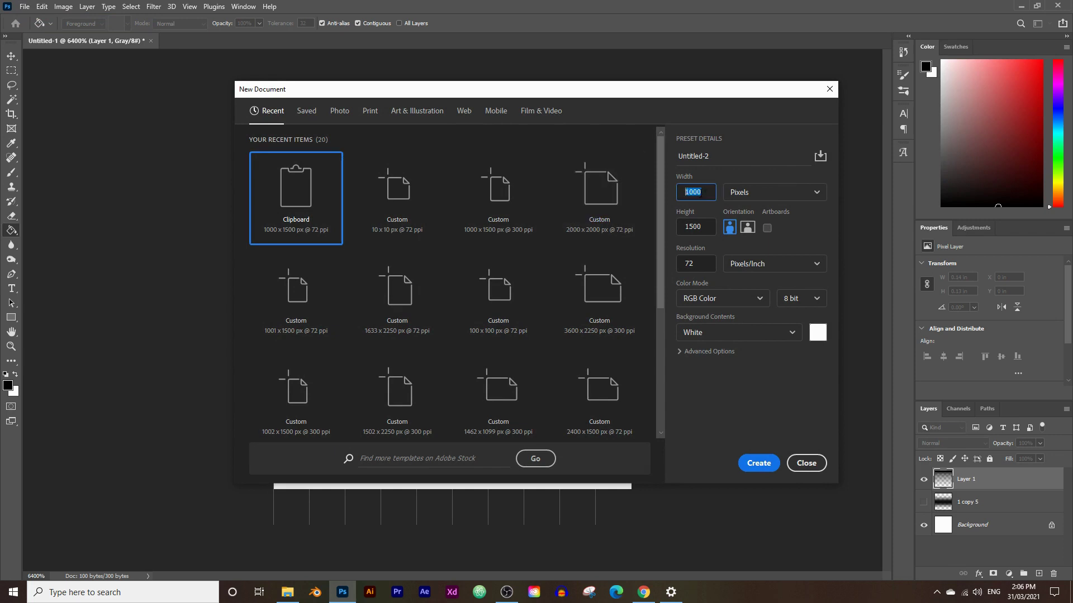
type("2000")
double_click(705, 223)
type("2")
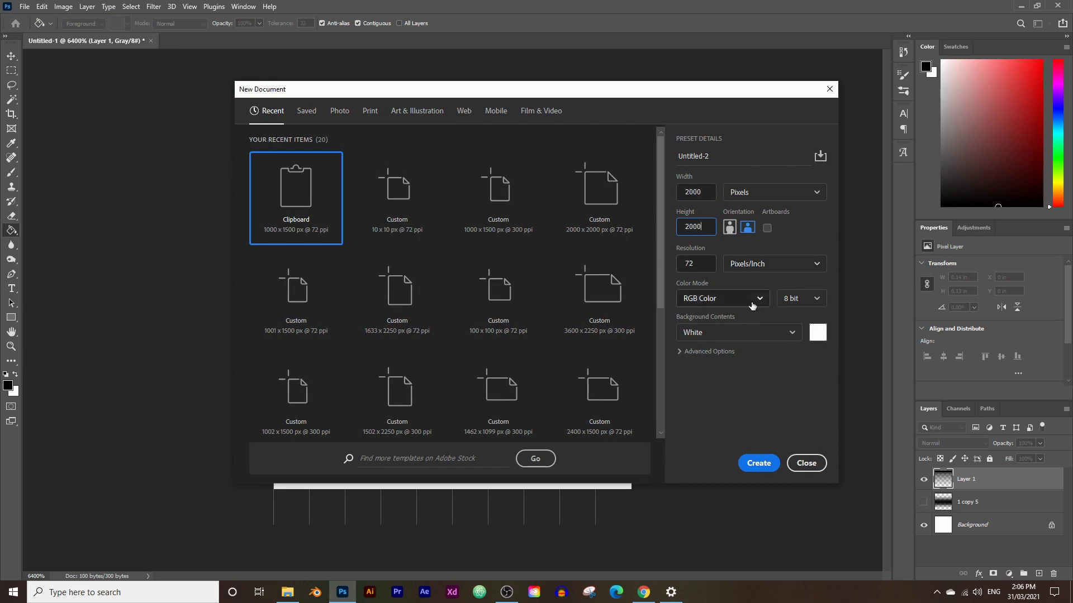
left_click(724, 298)
left_click(711, 338)
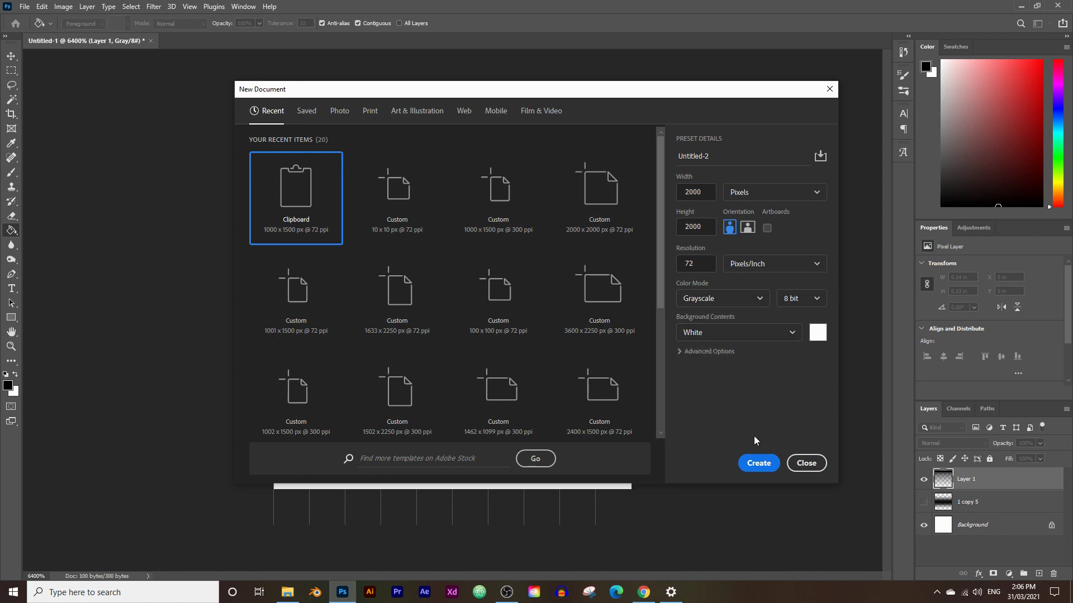
left_click(760, 465)
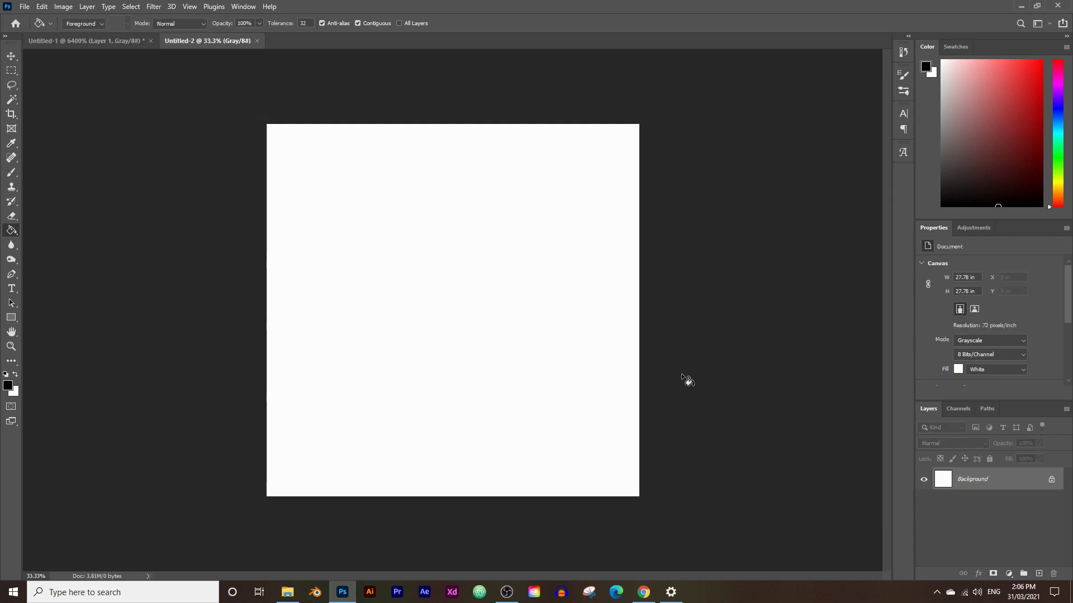
Fill the Background of the new document with the "dark middle" custom pattern in Normal mode at 100% opacity.
left_click(42, 7)
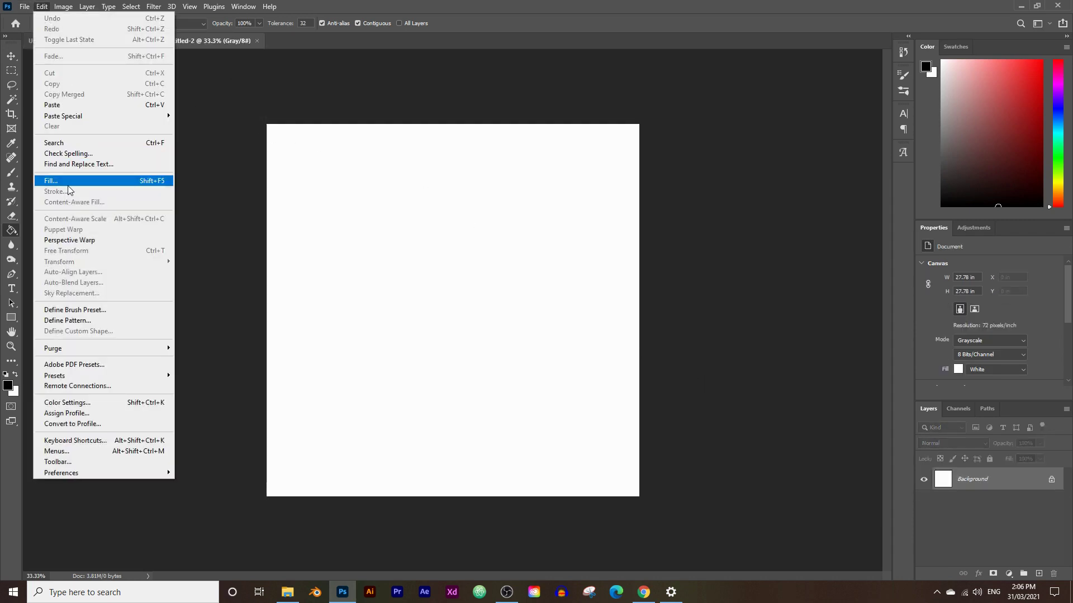
left_click(63, 177)
left_click_drag(552, 145, 492, 176)
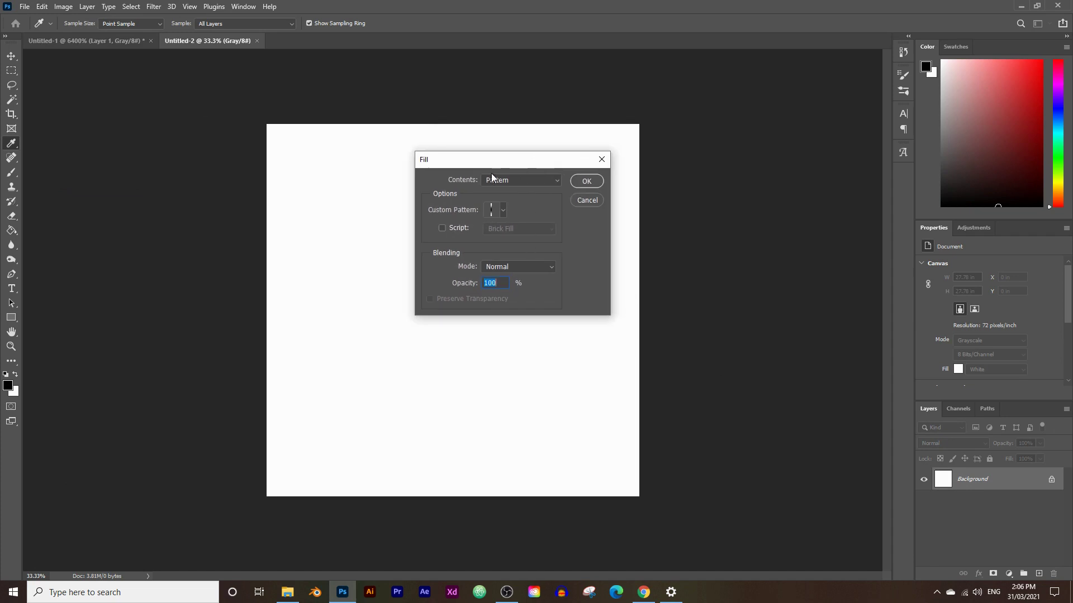
left_click(488, 181)
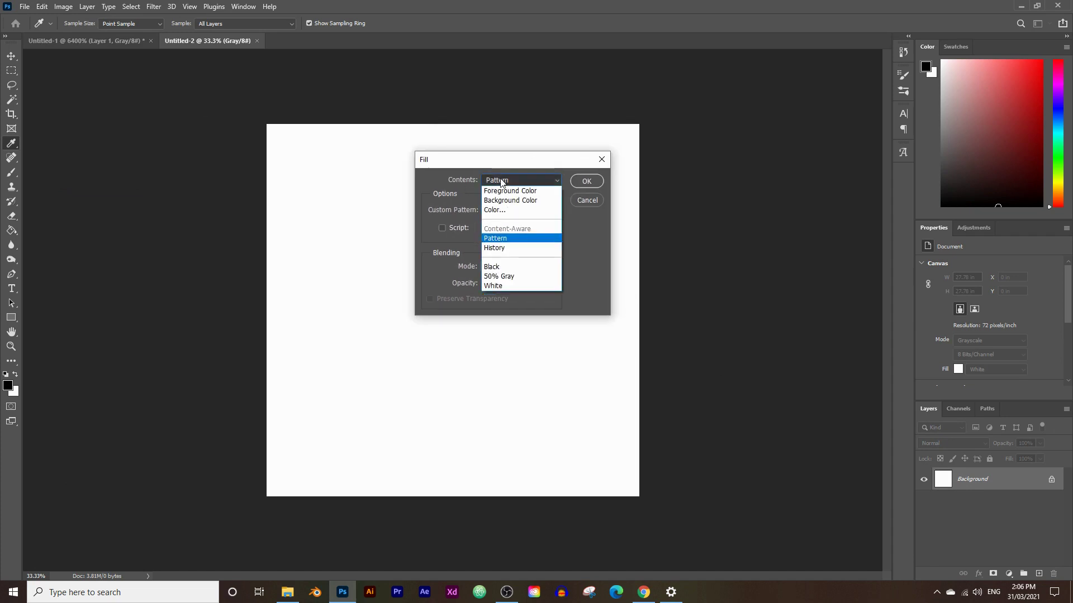
left_click(501, 240)
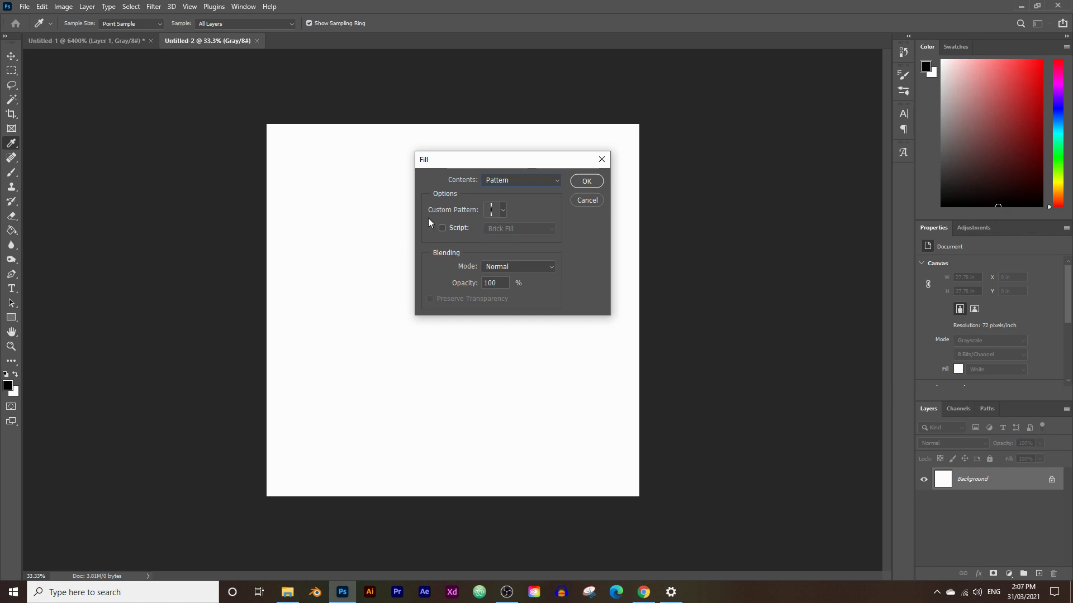
left_click(503, 212)
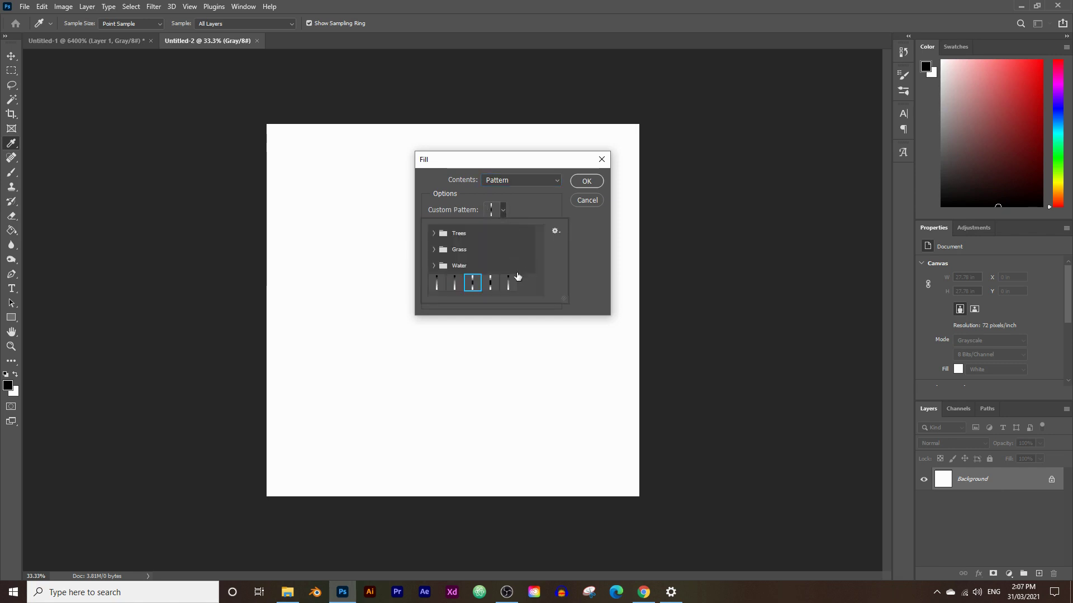
left_click(492, 282)
left_click(579, 182)
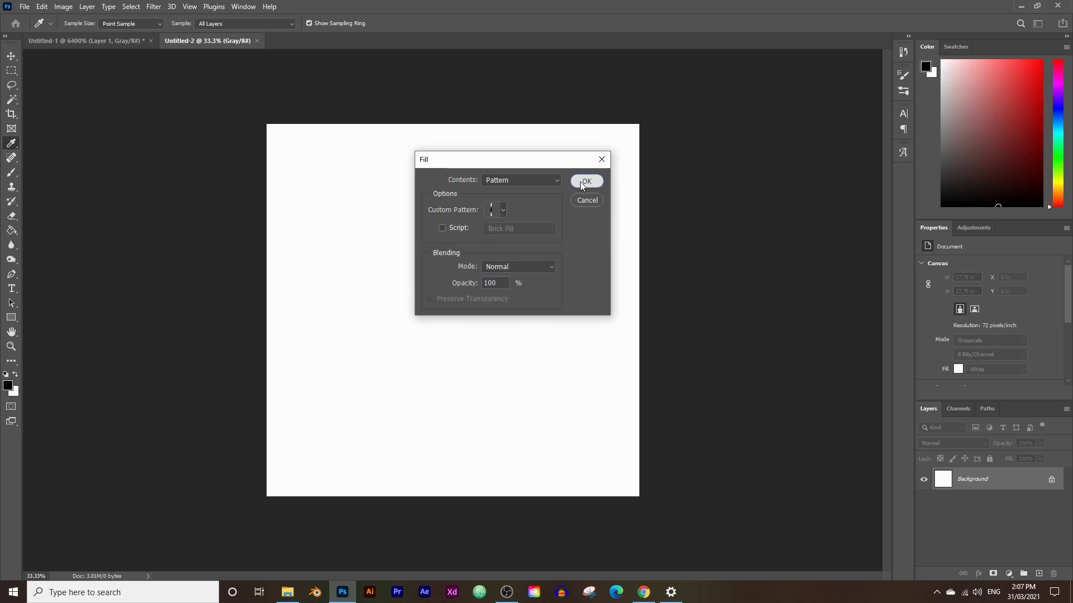
left_click(580, 182)
Examine the line pattern's gray gradient stripes at pixel level and across the whole canvas.
left_click(11, 346)
left_click(358, 258)
left_click(479, 242)
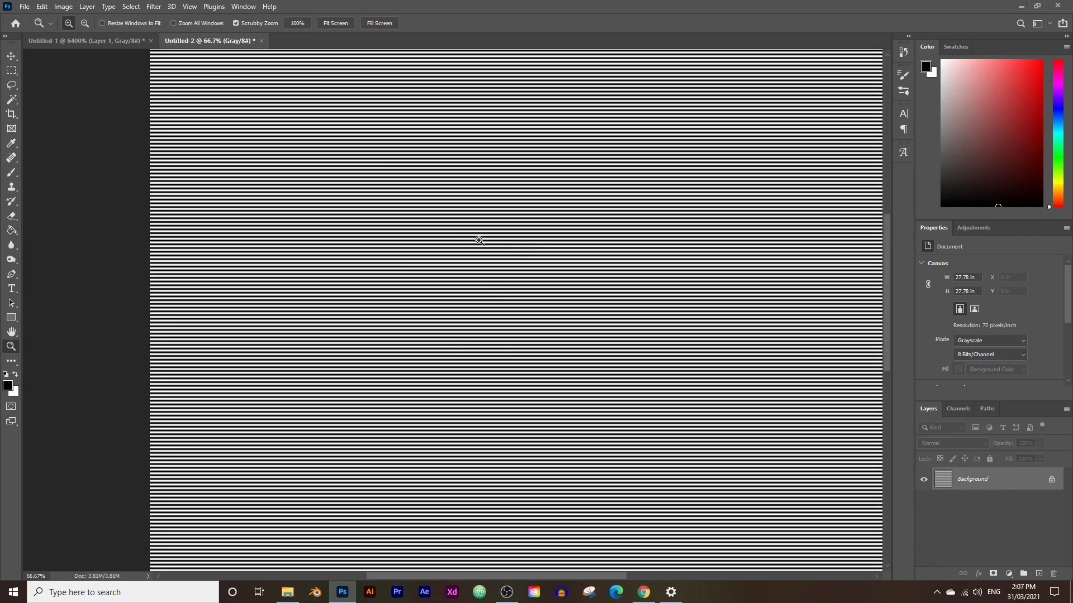
left_click(427, 298)
left_click_drag(382, 299, 405, 301)
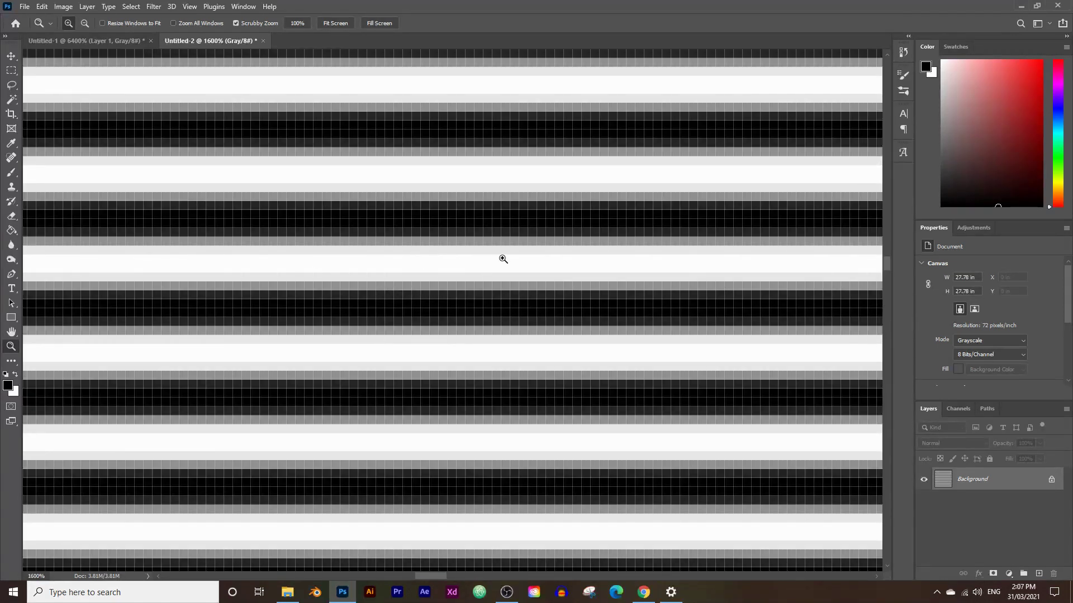
left_click(473, 257, "alt")
left_click_drag(473, 257, 571, 276)
left_click(572, 276, "alt")
left_click(592, 274, "alt")
left_click(599, 274, "alt")
left_click(461, 279)
left_click(448, 286)
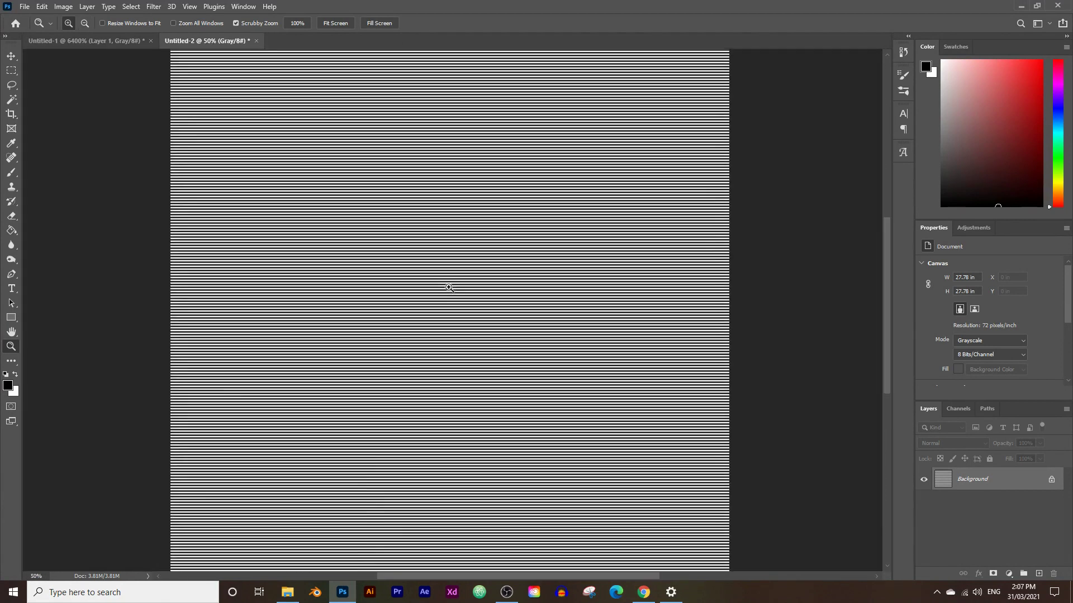
Unlock the Background layer and apply a Sine Wave distortion with 5 generators, wavelength 69–70, amplitude 169–170 and 7% scale.
left_click(447, 286)
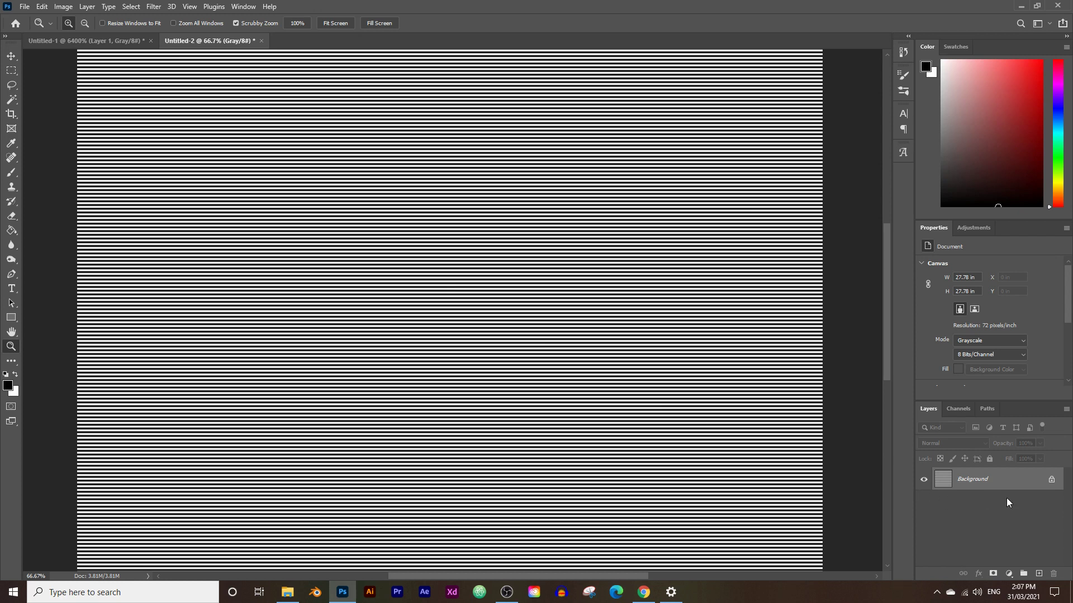
left_click(1051, 482)
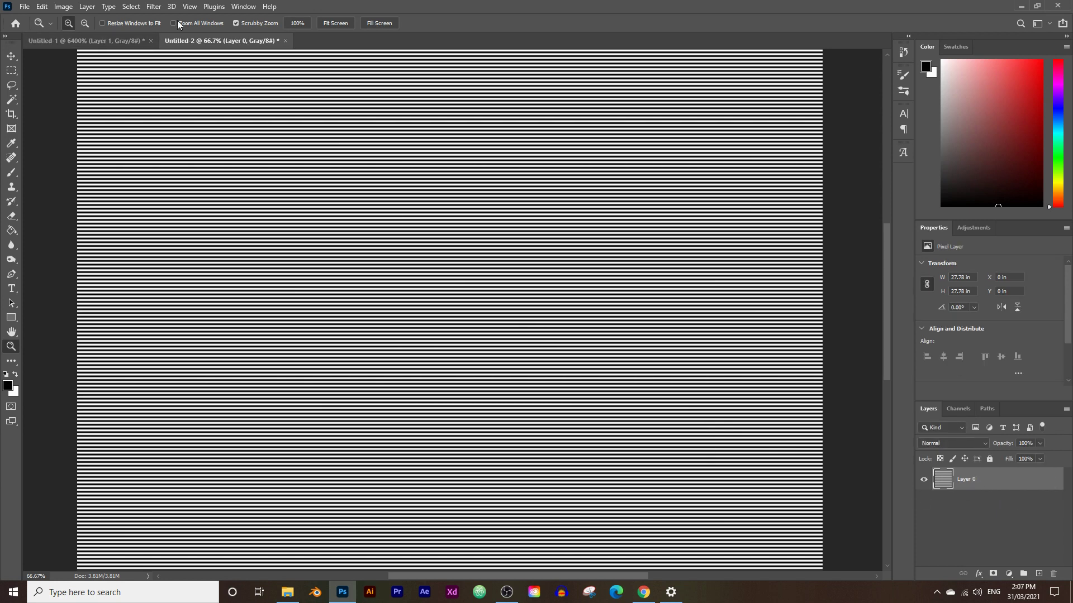
left_click(153, 9)
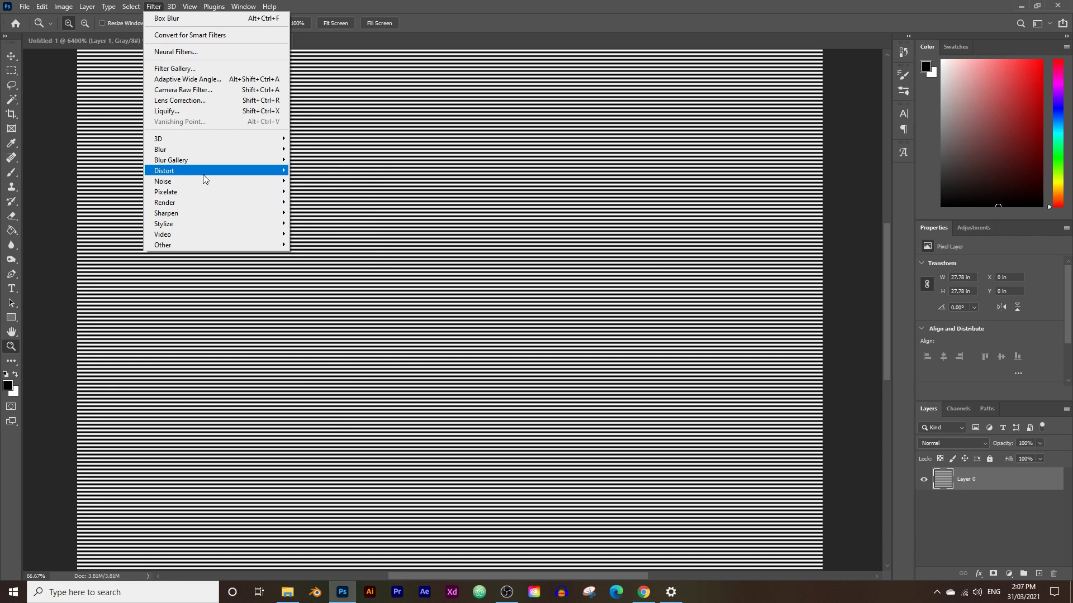
mouse_move(235, 171)
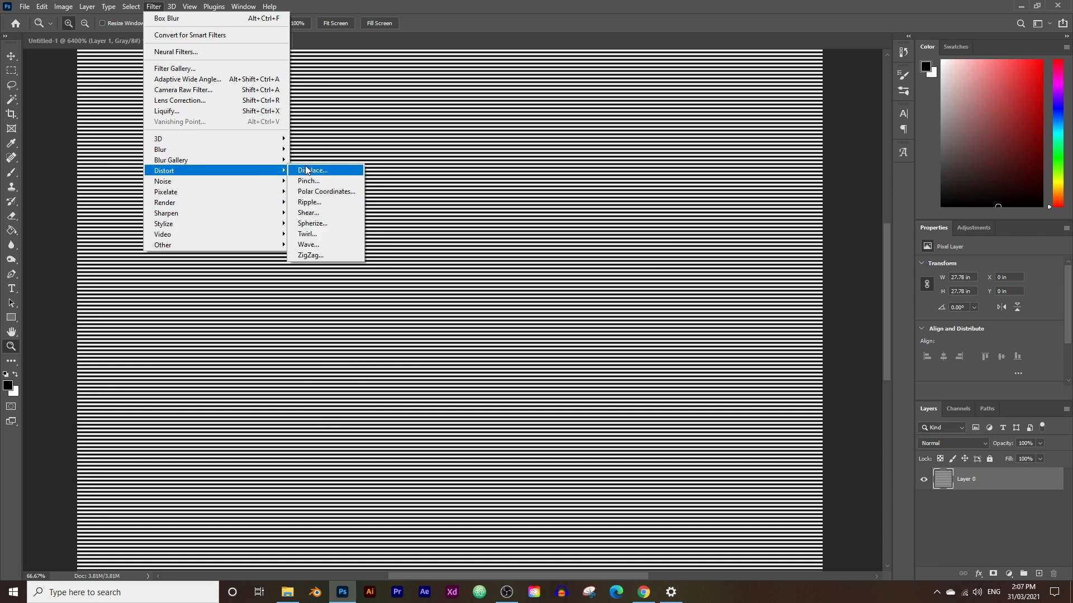
left_click(320, 242)
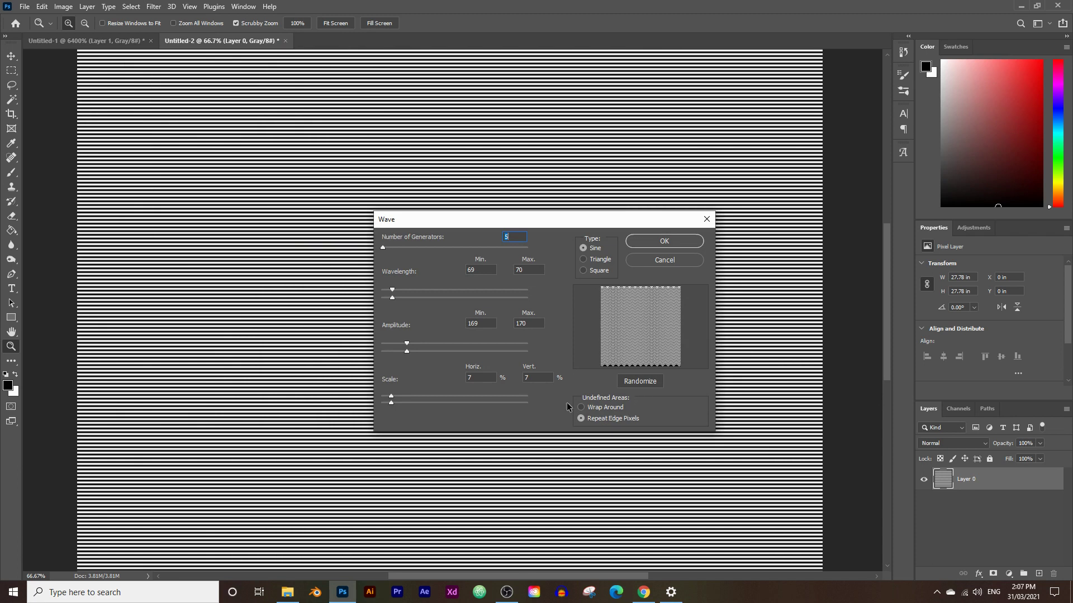
left_click(583, 261)
left_click(583, 274)
left_click(582, 248)
left_click(693, 242)
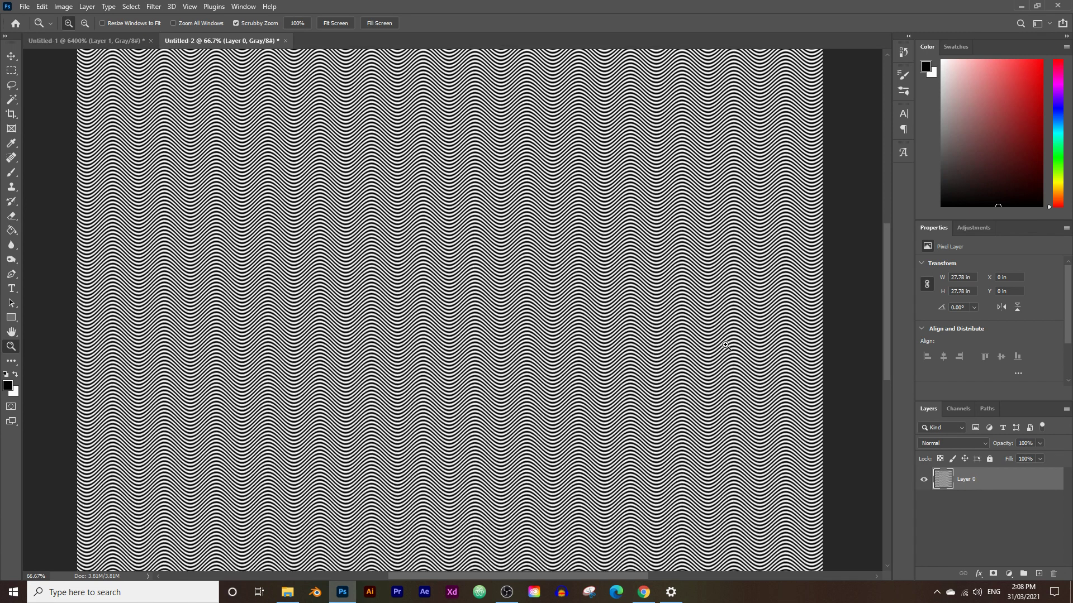
Hide the waved line layer and add a new empty layer above it.
left_click(365, 292)
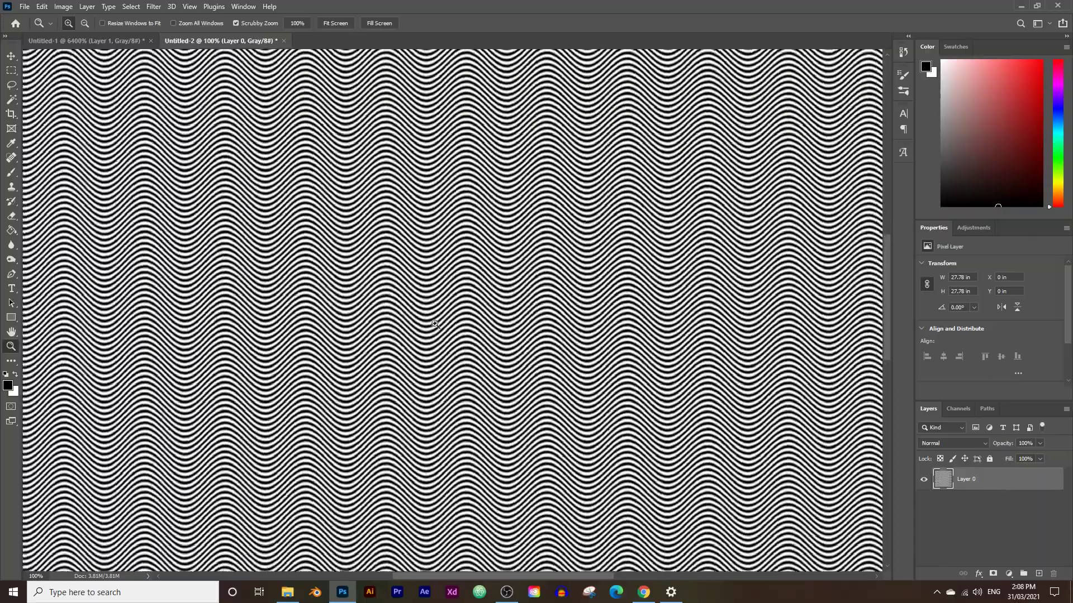
left_click(366, 292)
left_click(557, 295, "alt")
left_click(557, 295, "alt")
left_click(557, 295, "alt")
left_click(557, 295, "alt")
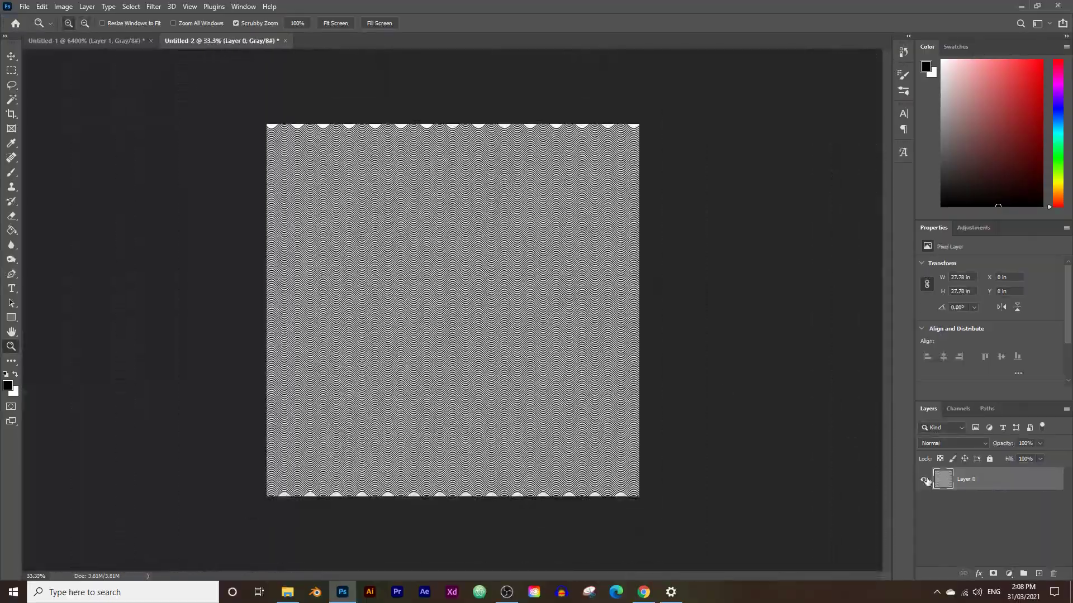
left_click(923, 480)
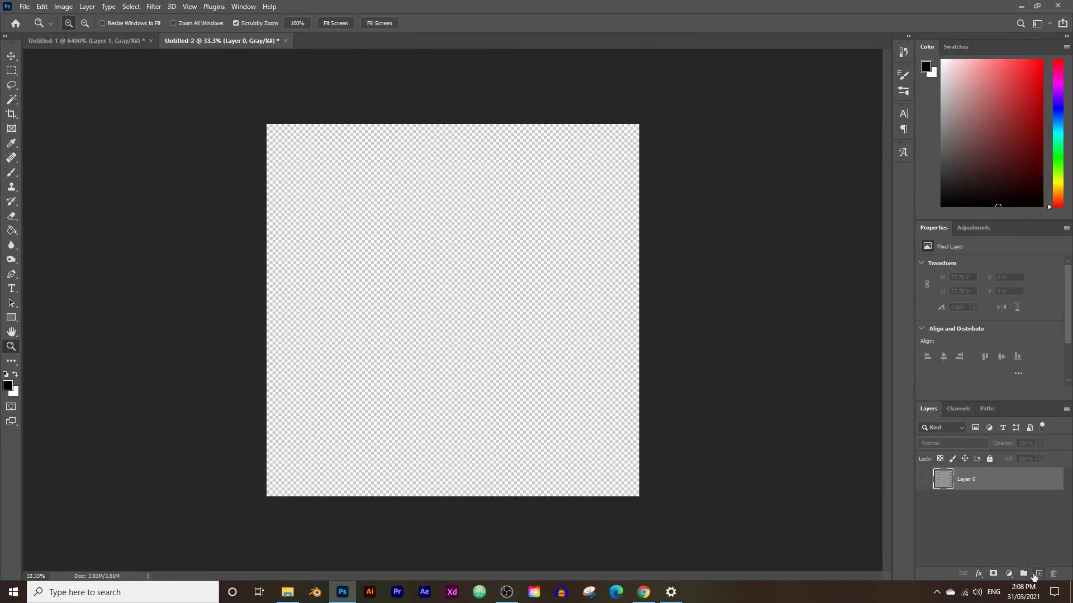
left_click(1037, 574)
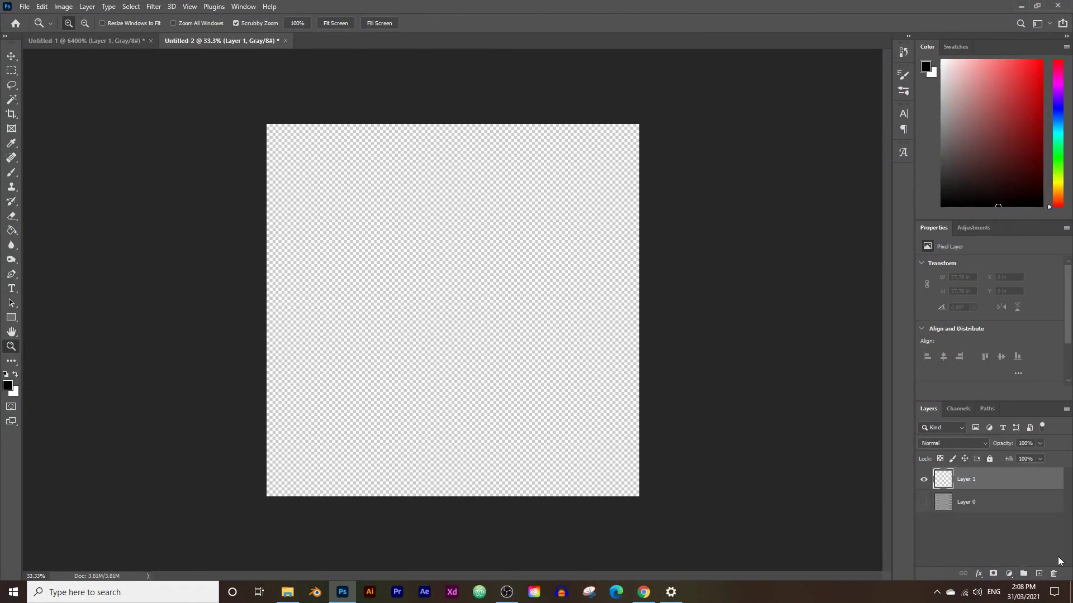
Rename the new empty layer "triangle" and the hidden line layer "waves".
double_click(970, 483)
type("triangle")
left_click(975, 512)
type("waves")
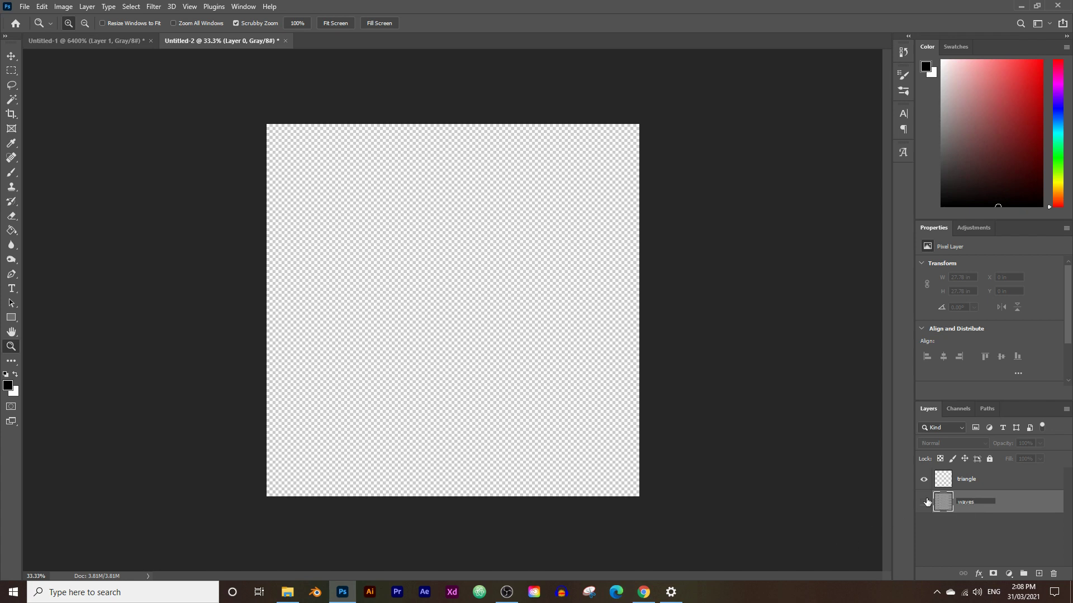
Fill the "triangle" layer with the "dark middle" custom pattern in Normal mode at 100% opacity.
left_click(971, 482)
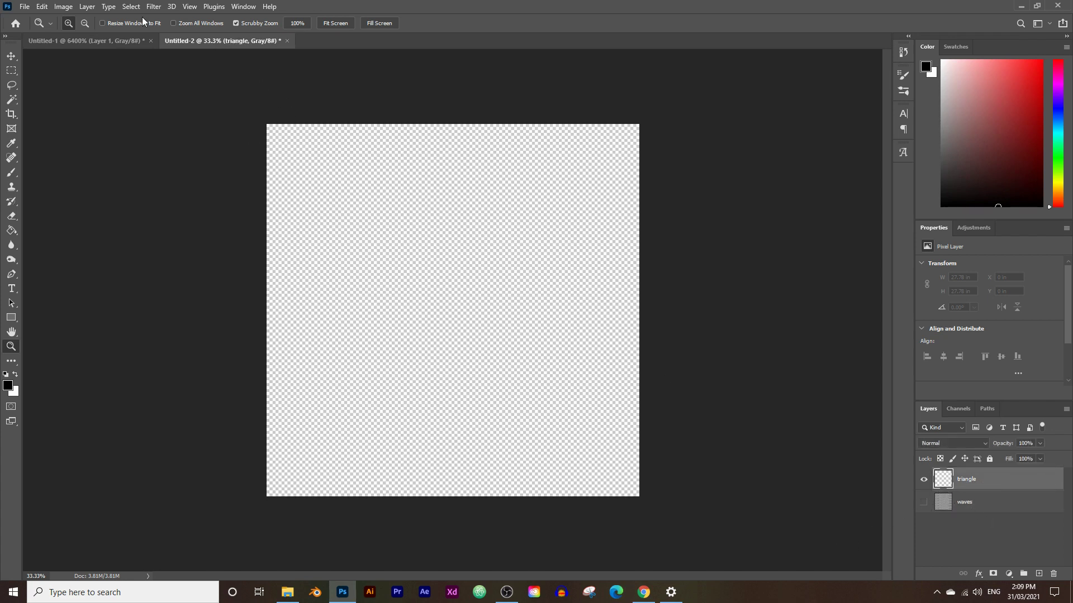
left_click(42, 6)
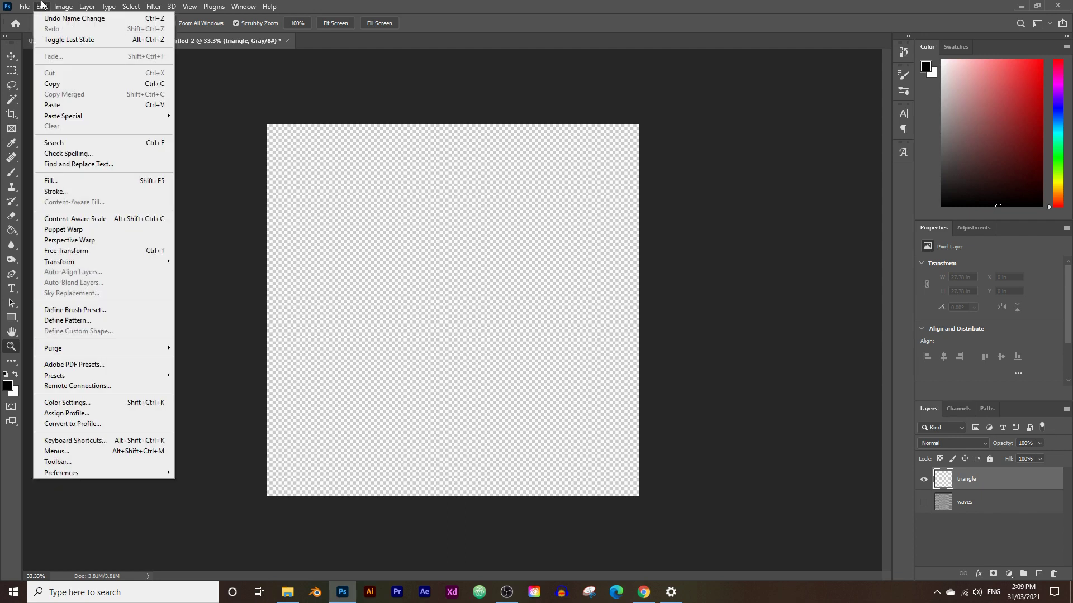
left_click(72, 181)
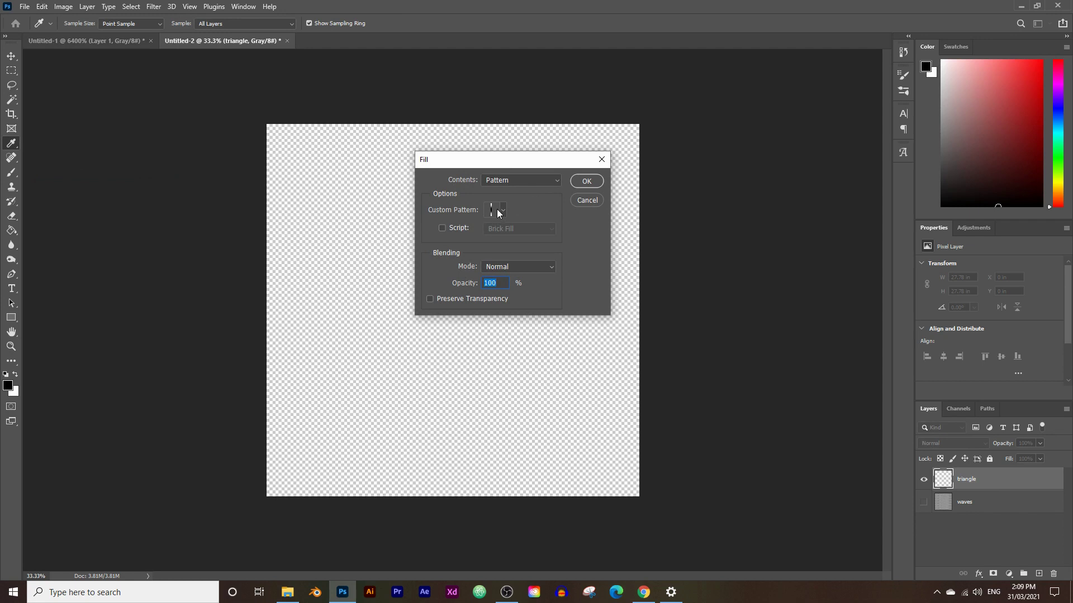
left_click(583, 183)
key("z")
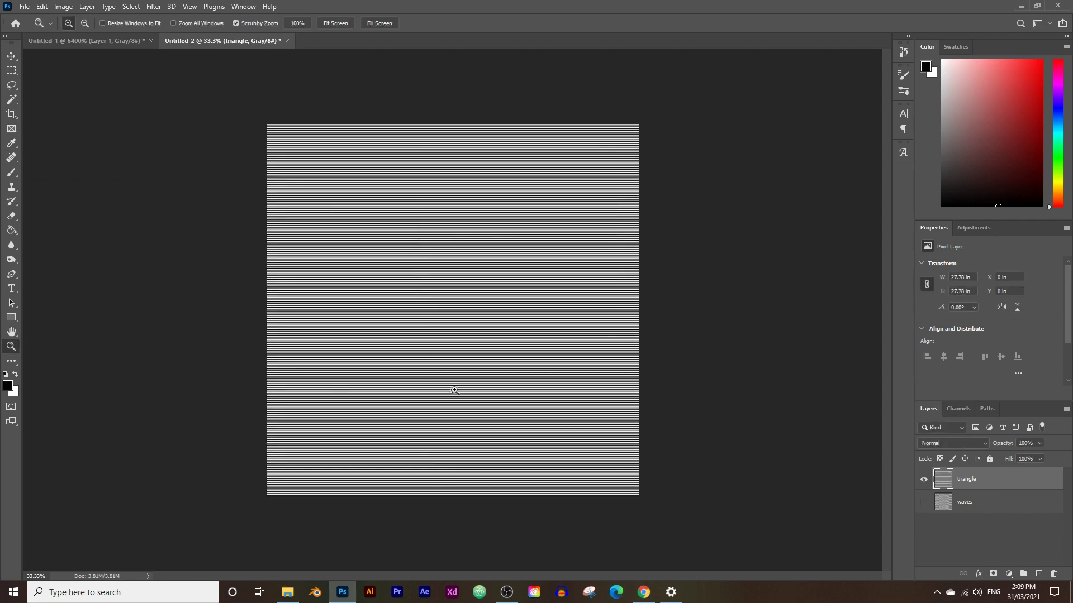
Apply a Triangle-type Wave distortion to the "triangle" layer with 5 generators, wavelength 69–70, amplitude 169–170 and 7% scale.
left_click(154, 7)
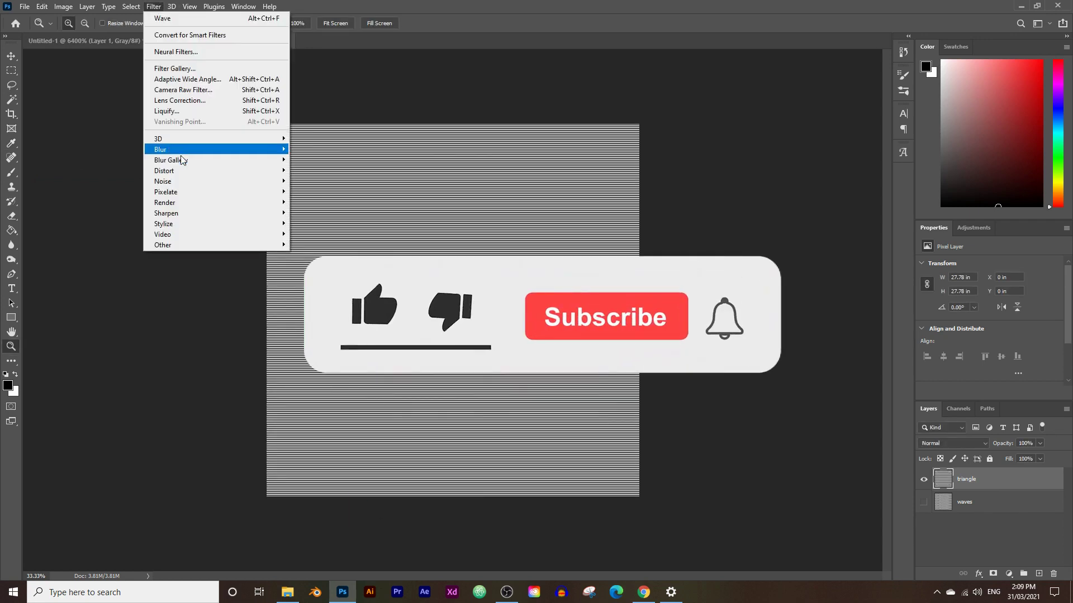
mouse_move(193, 171)
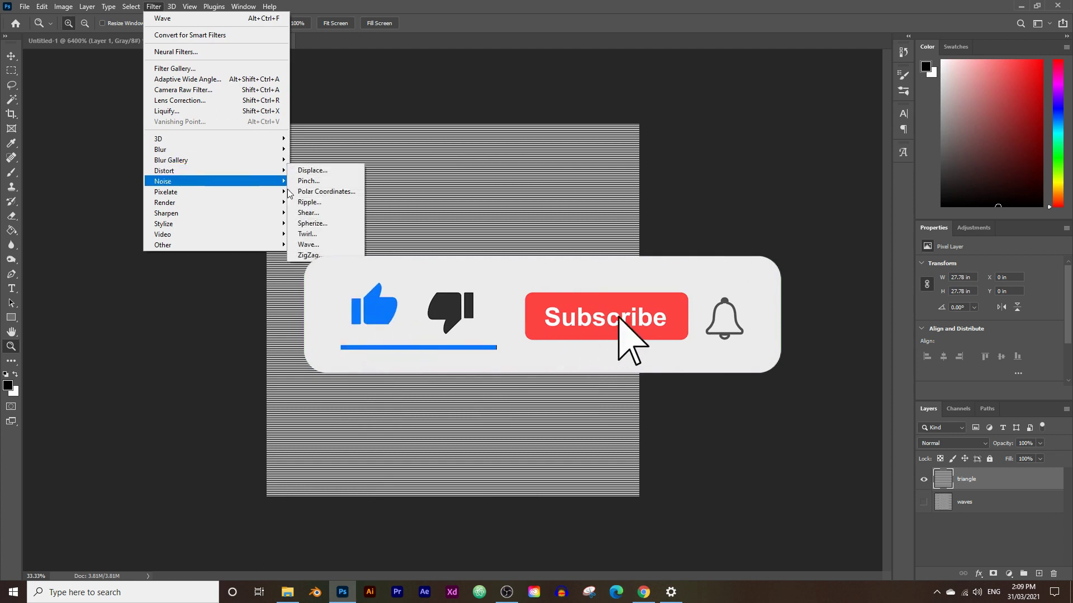
left_click(308, 244)
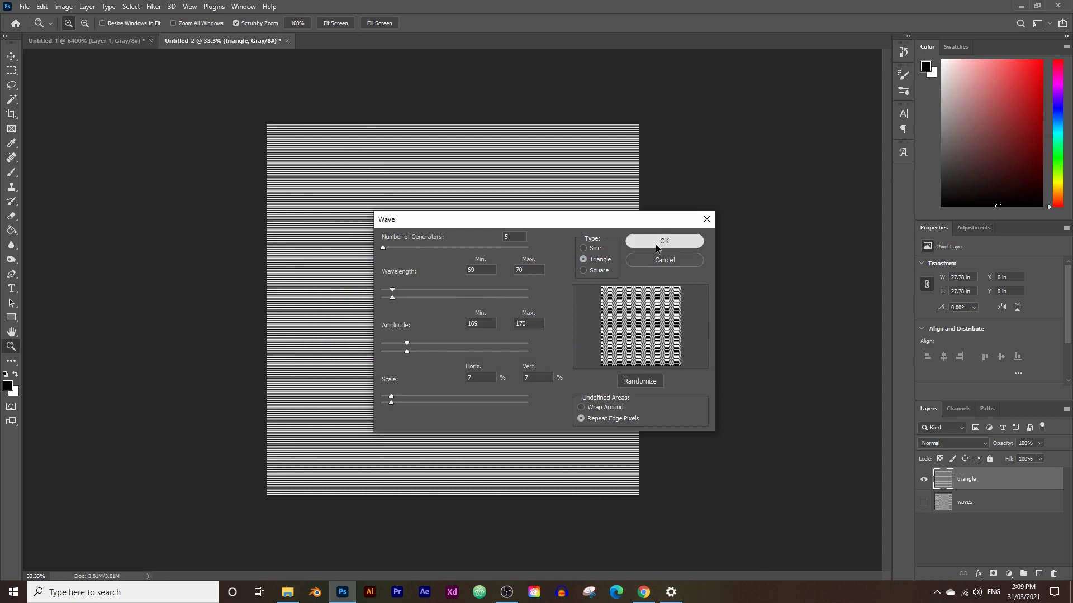
left_click(664, 240)
Examine the zigzag line pattern of the "triangle" layer close up and across the whole canvas.
left_click(446, 264)
left_click(446, 264)
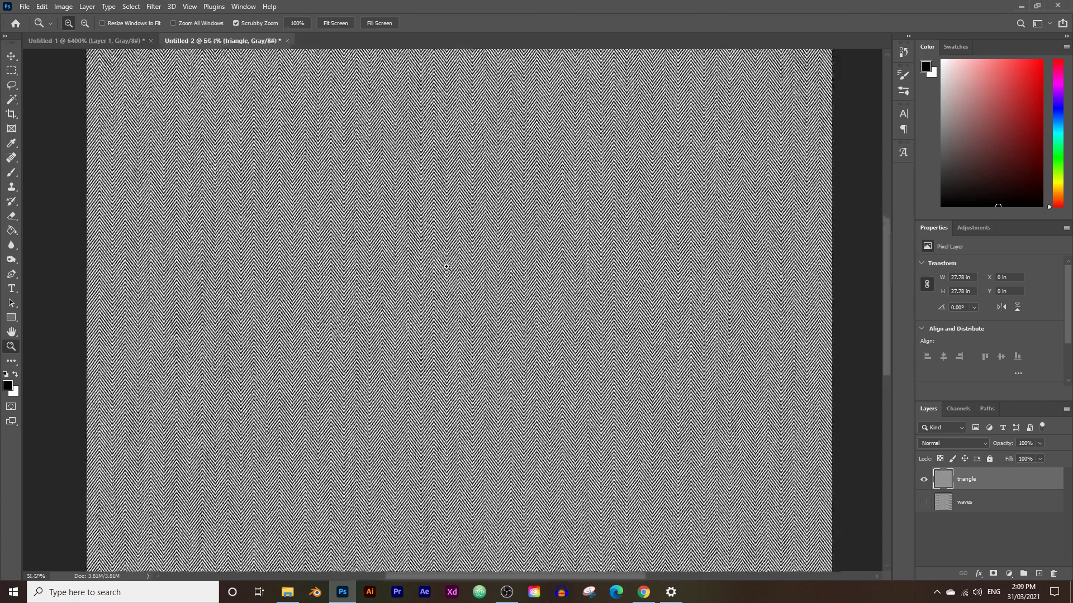
left_click(446, 264)
left_click(397, 329)
left_click(391, 331)
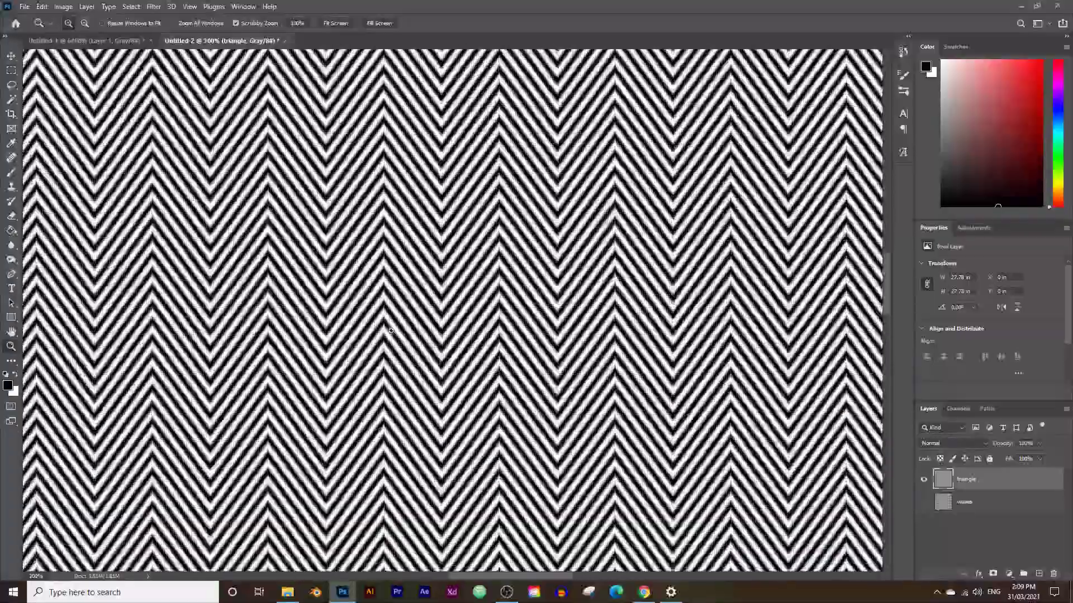
left_click(392, 331, "alt")
left_click(450, 303, "alt")
left_click(475, 314, "alt")
left_click(496, 325, "alt")
left_click(496, 325, "alt")
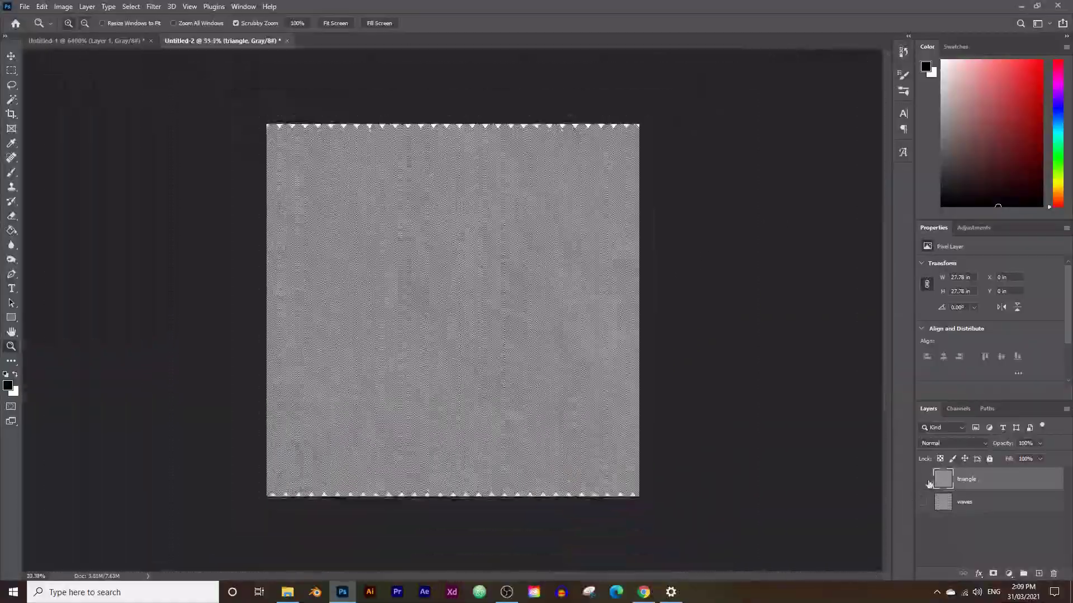
Hide the "triangle" layer and add a new layer above it named "wave darktop".
left_click(923, 479)
left_click(1038, 574)
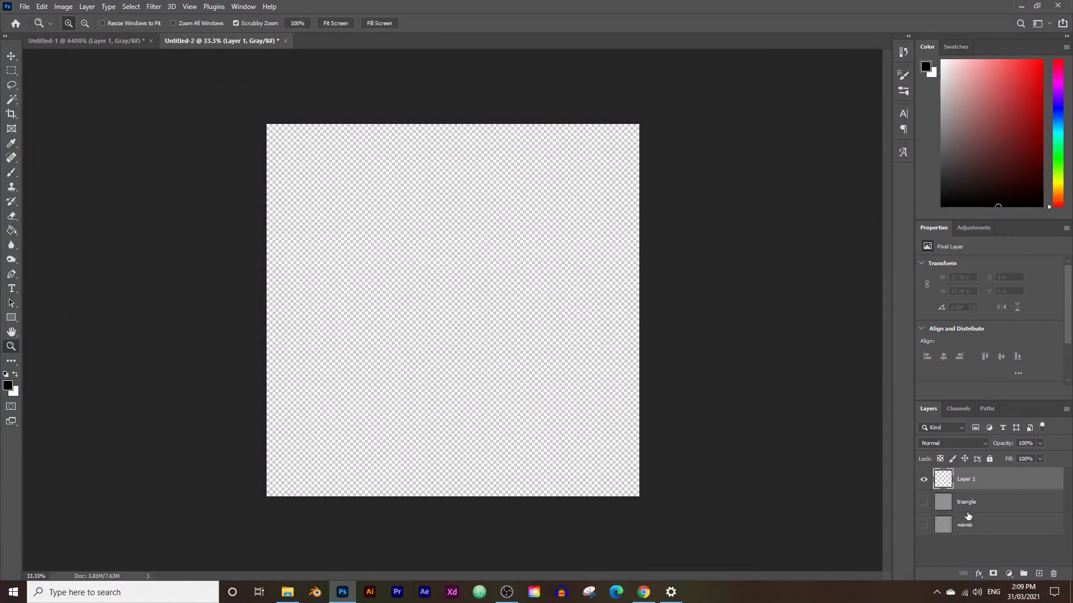
double_click(969, 481)
type("wa")
key("Return")
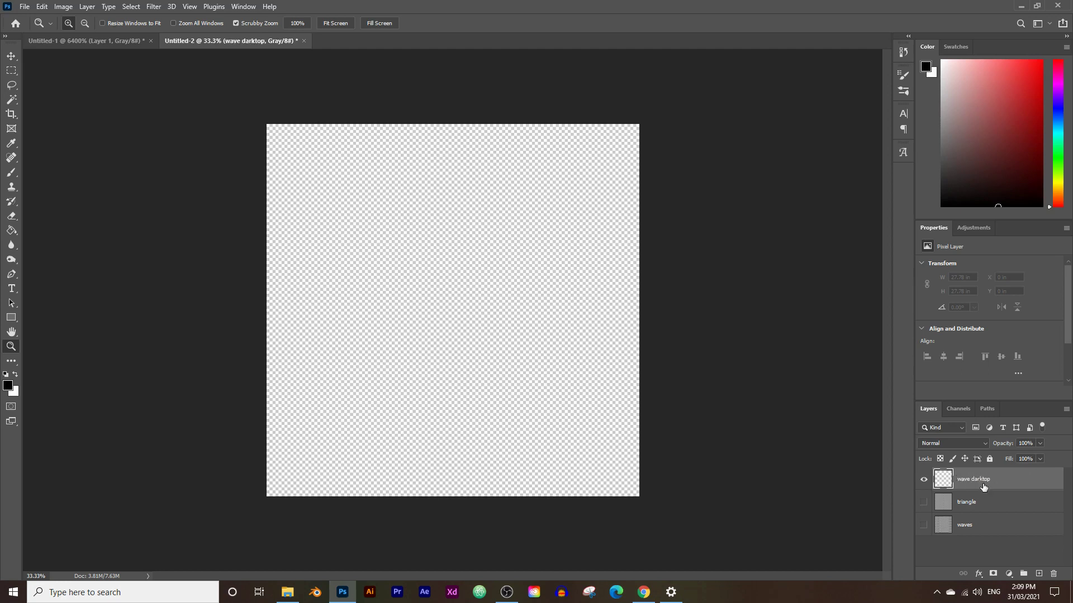
Fill the "wave darktop" layer with the "dark top" custom pattern.
left_click(41, 7)
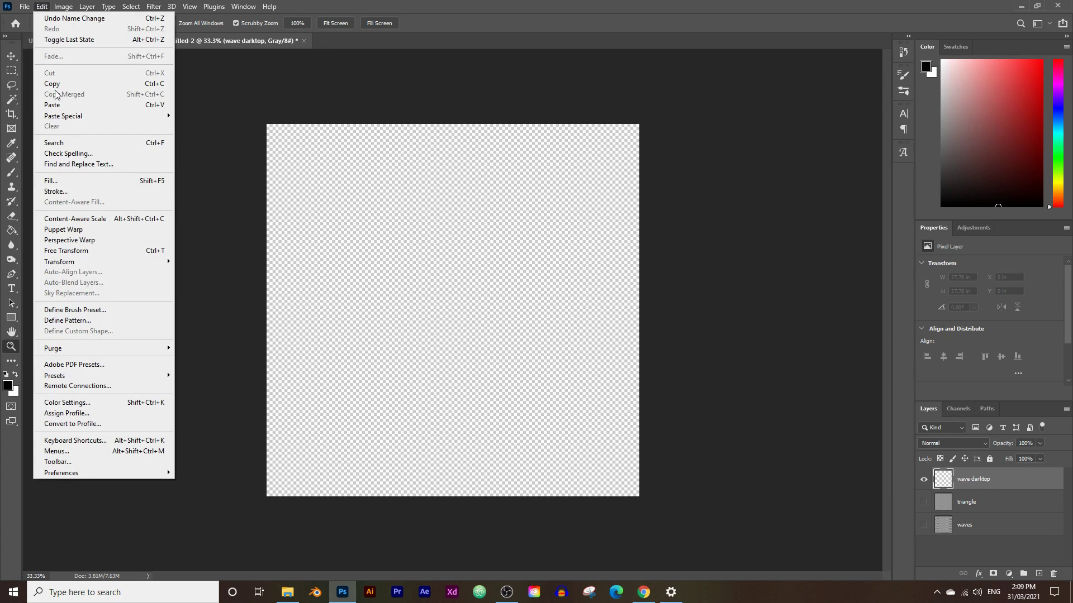
left_click(78, 181)
left_click(502, 209)
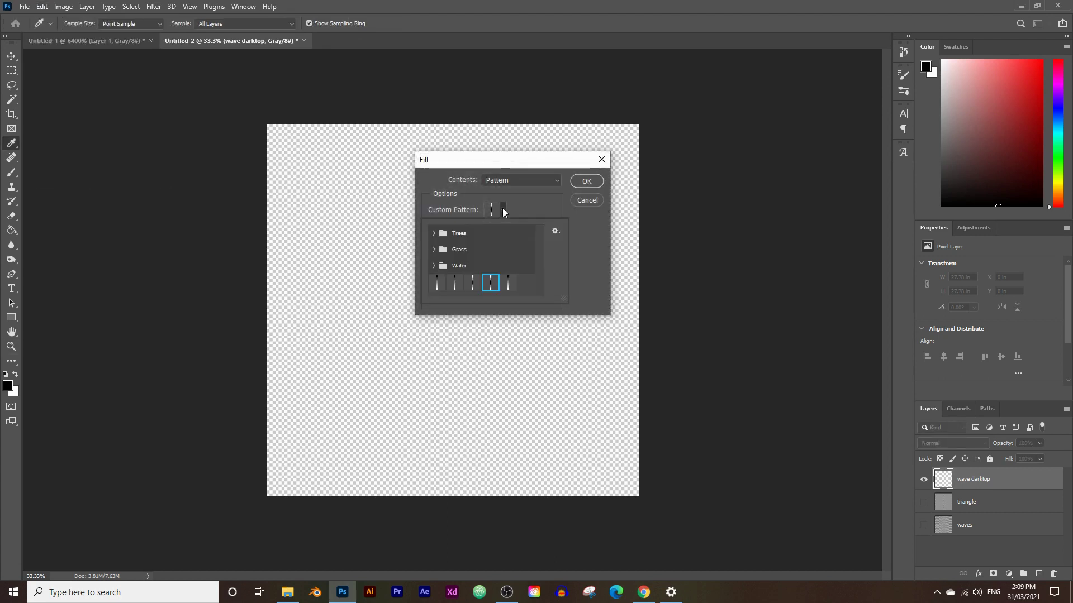
left_click(508, 283)
left_click(586, 182)
key("z")
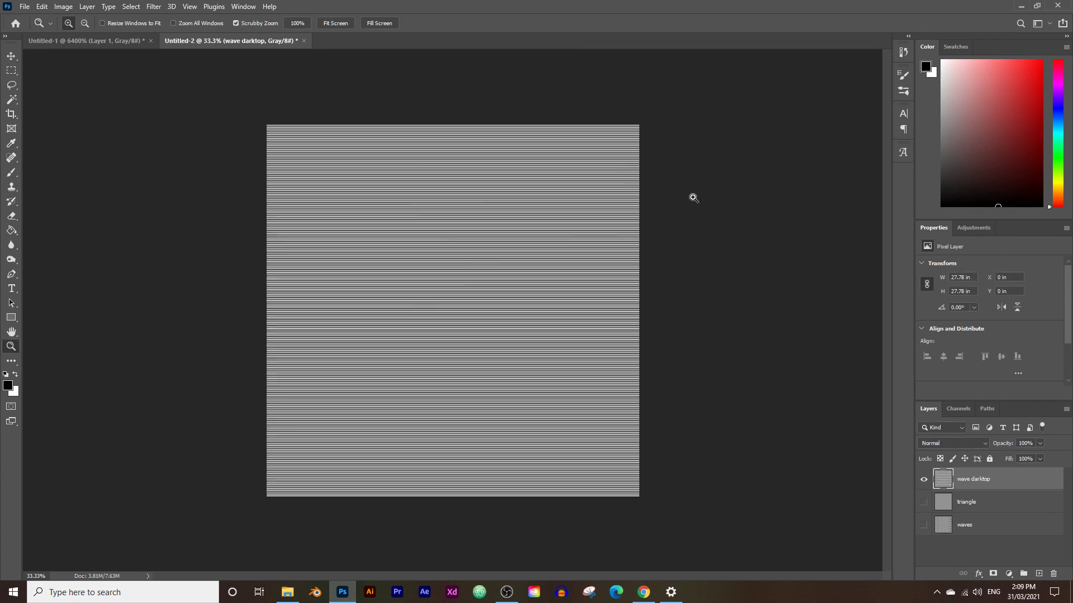
Apply a Sine Wave distortion to the "wave darktop" layer with 5 generators, wavelength 69–70, amplitude 169–170 and 7% scale.
left_click(157, 11)
mouse_move(204, 171)
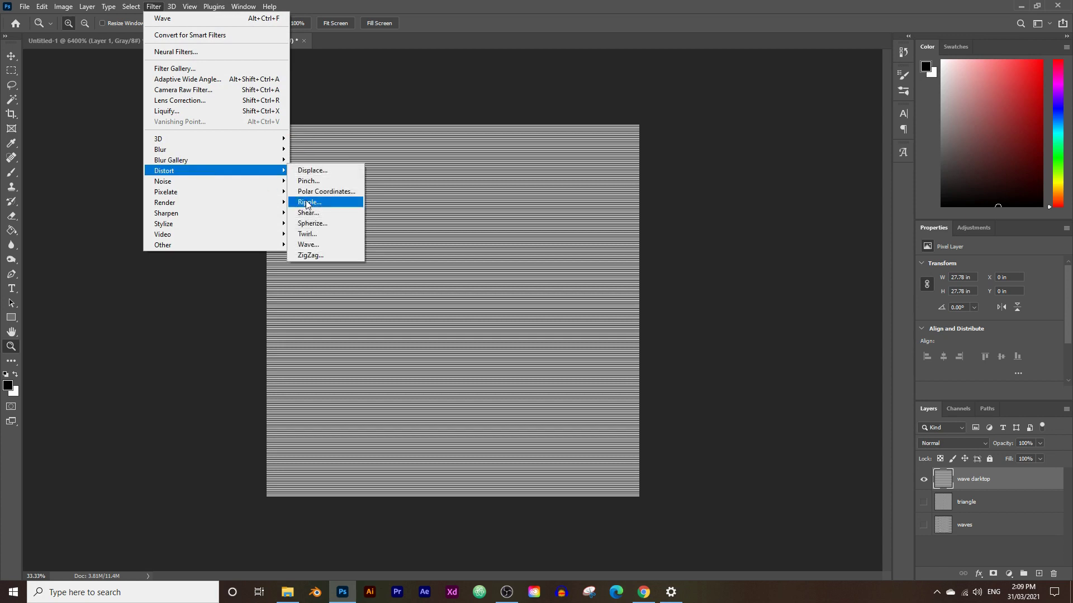
left_click(308, 244)
left_click(584, 248)
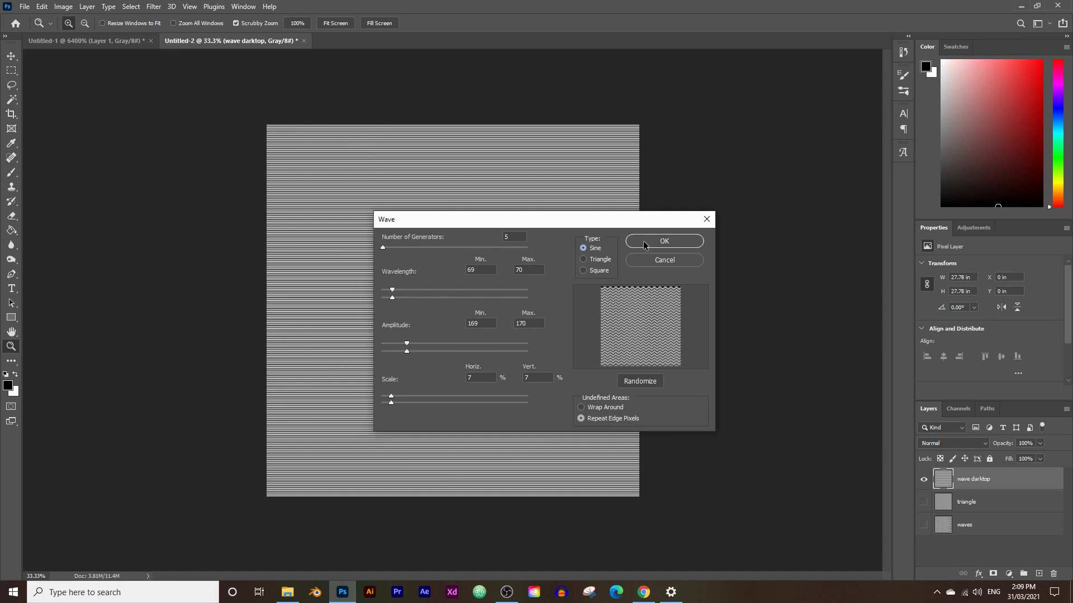
left_click(643, 245)
left_click(456, 253)
left_click(456, 253)
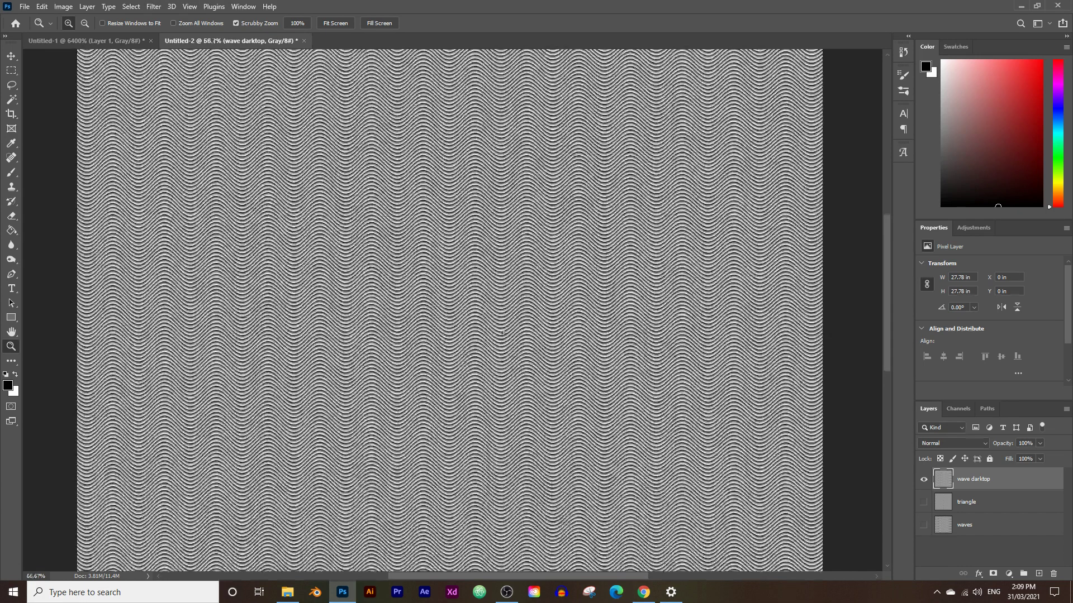
Show the "waves" layer, move it above "wave darktop" and toggle its visibility to compare the two patterns.
left_click(924, 525)
left_click(975, 512)
left_click_drag(975, 523, 973, 476)
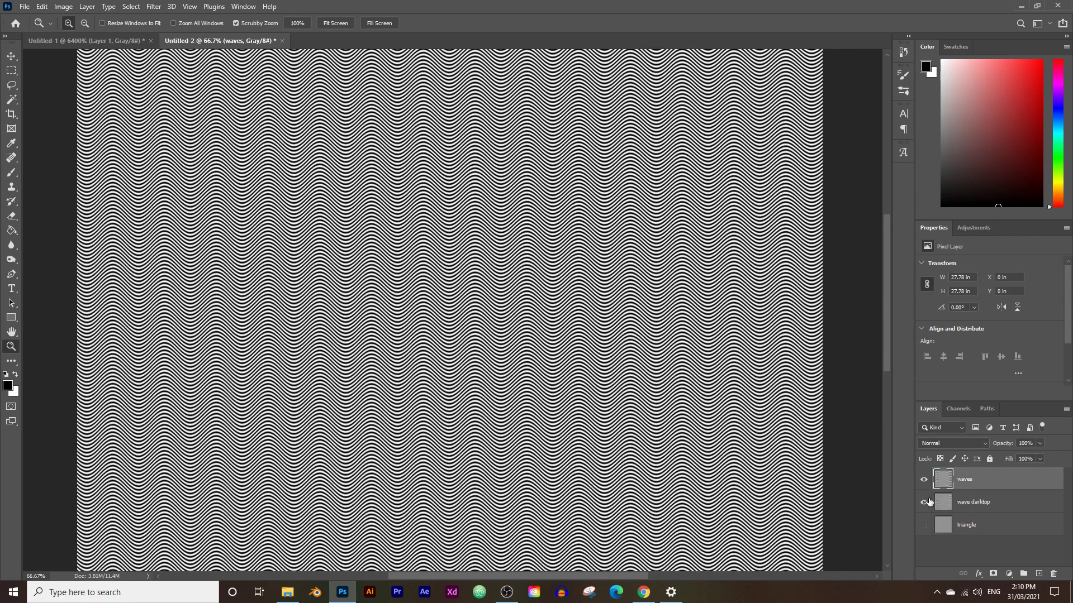
left_click(923, 481)
left_click(923, 480)
left_click(924, 481)
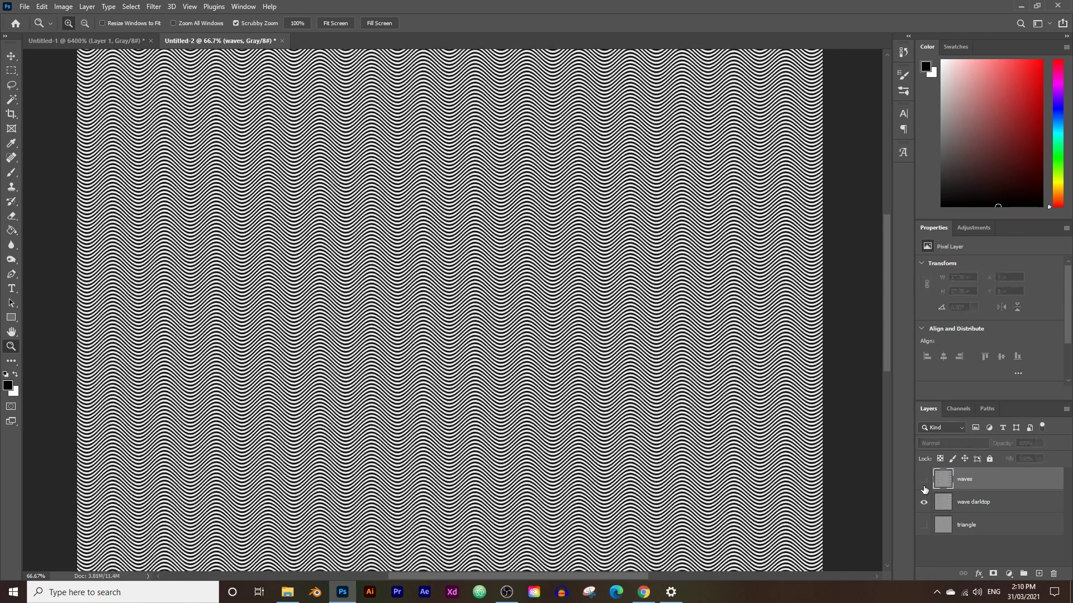
left_click(924, 482)
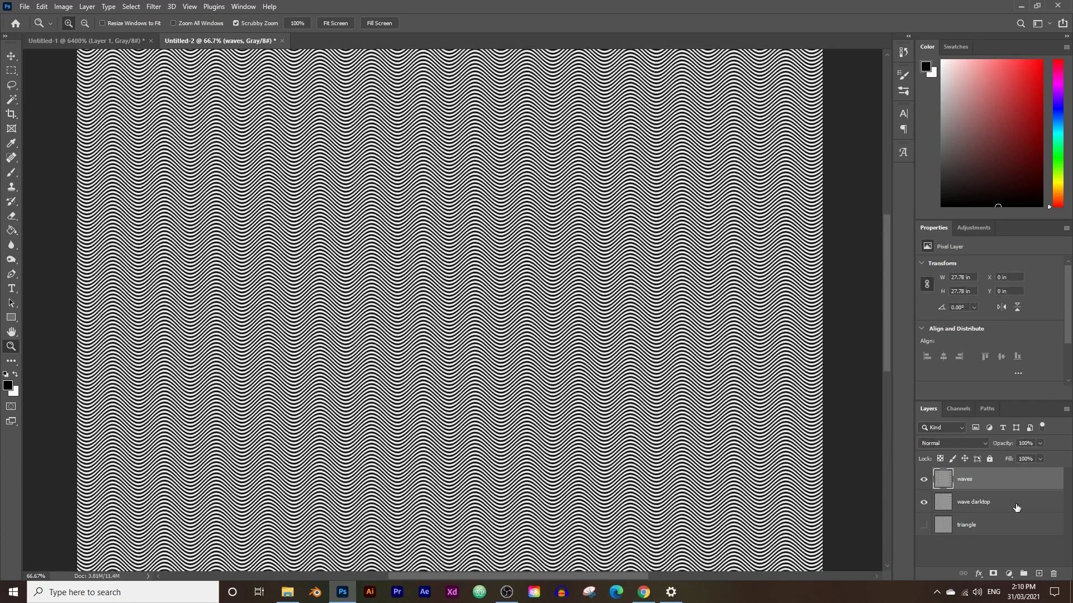
Add a new layer above "waves" and fill it with the custom gradient line pattern at 100% opacity.
left_click(1039, 574)
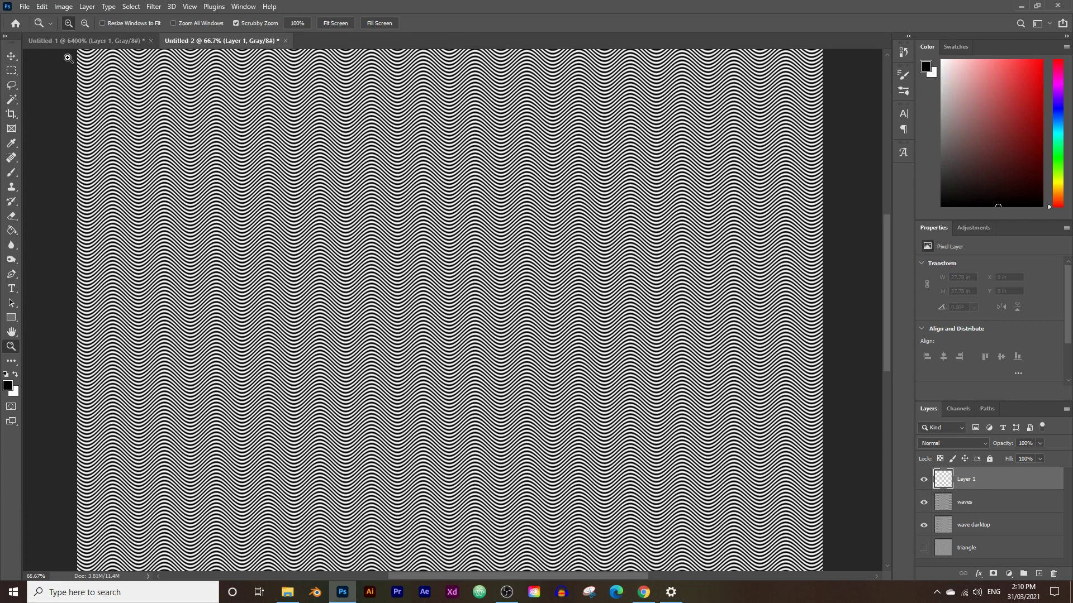
left_click(42, 6)
left_click(84, 181)
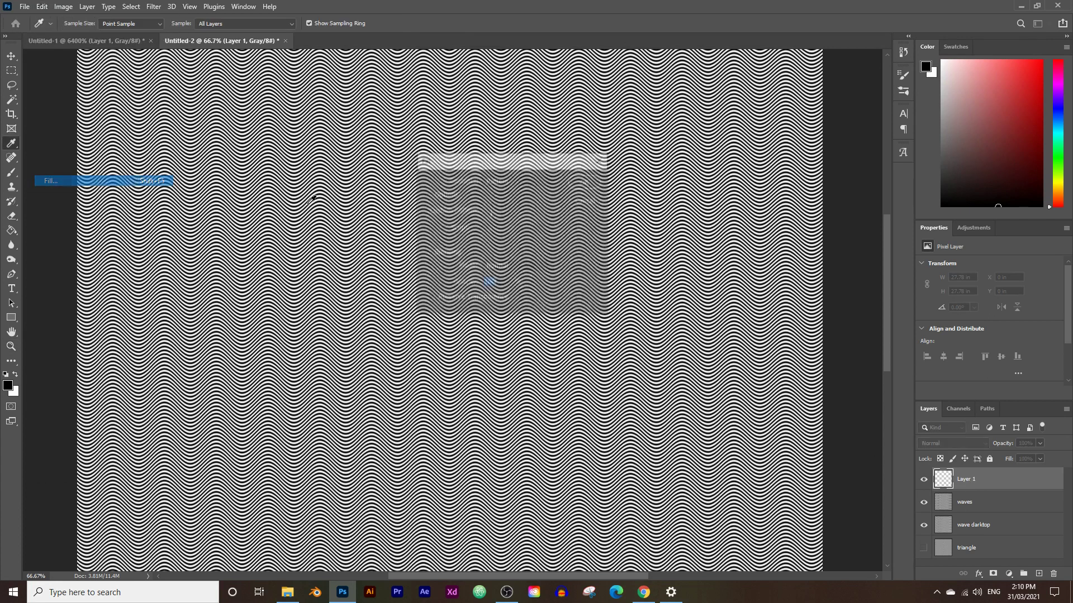
left_click(502, 210)
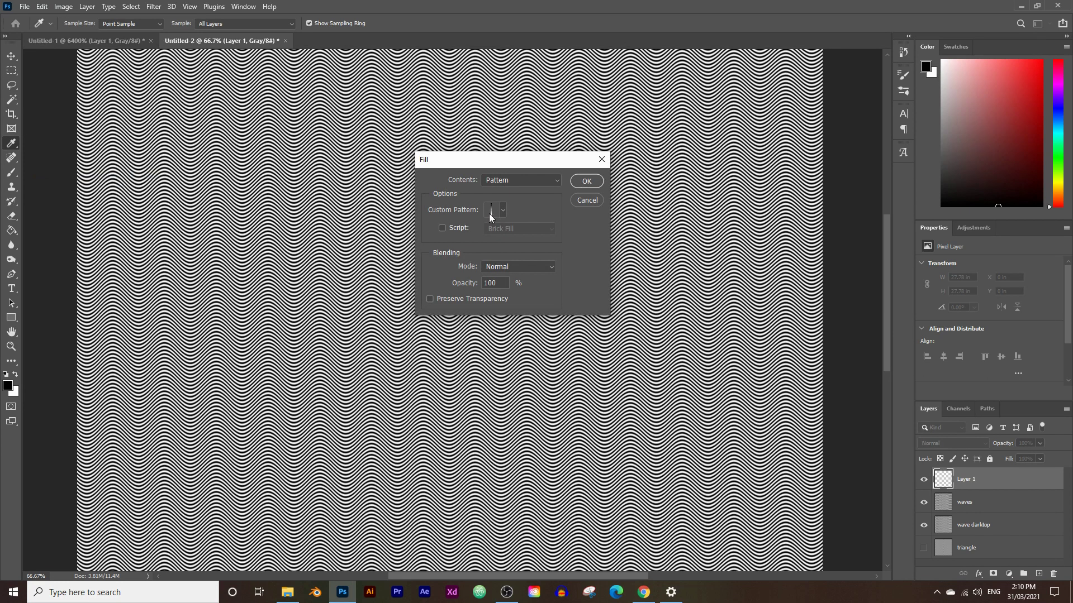
left_click(586, 182)
key("z")
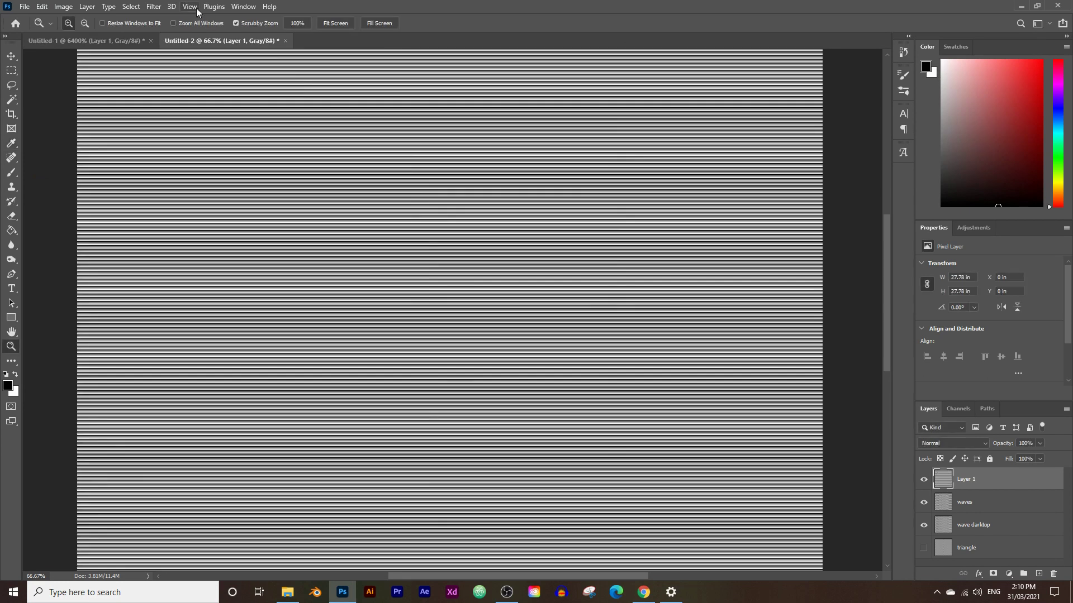
Apply a Triangle Wave distortion to the new layer with 5 generators, wavelength 69–70, amplitude 169–170 and 7% scale.
left_click(165, 6)
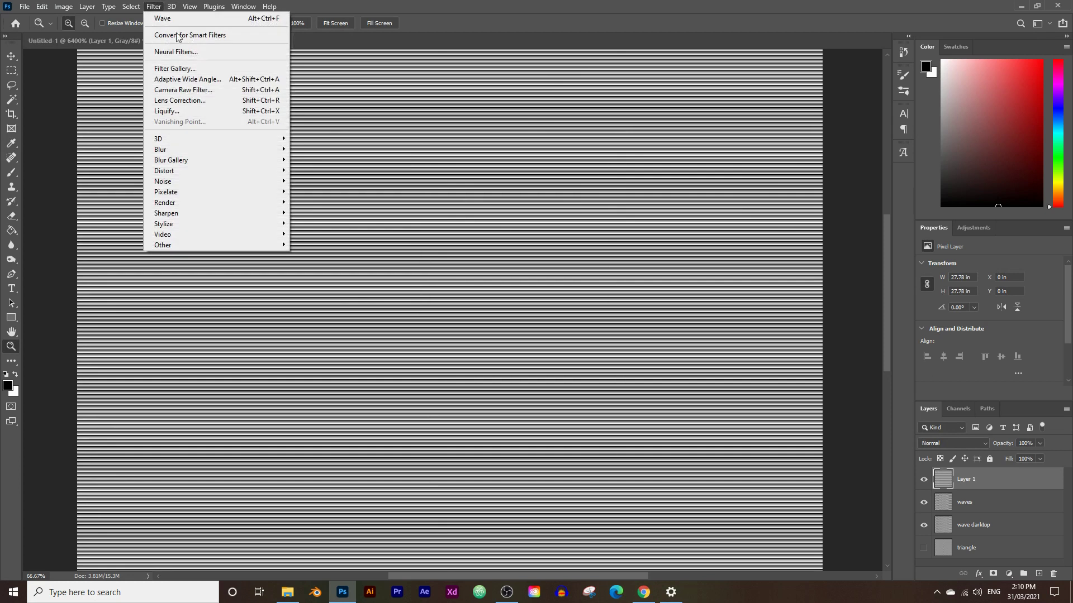
mouse_move(211, 171)
left_click(321, 244)
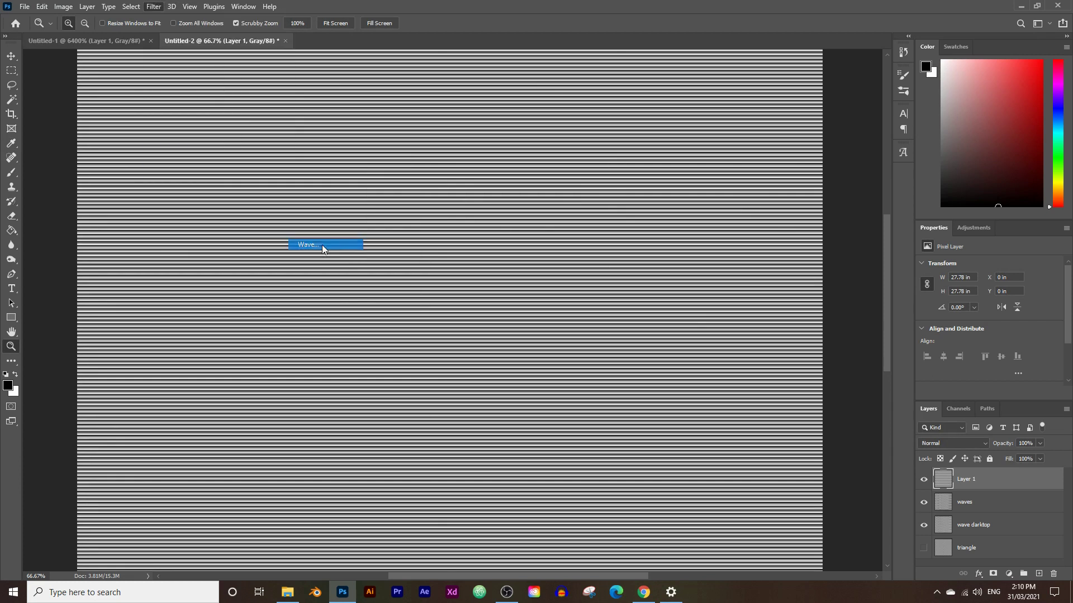
left_click(584, 260)
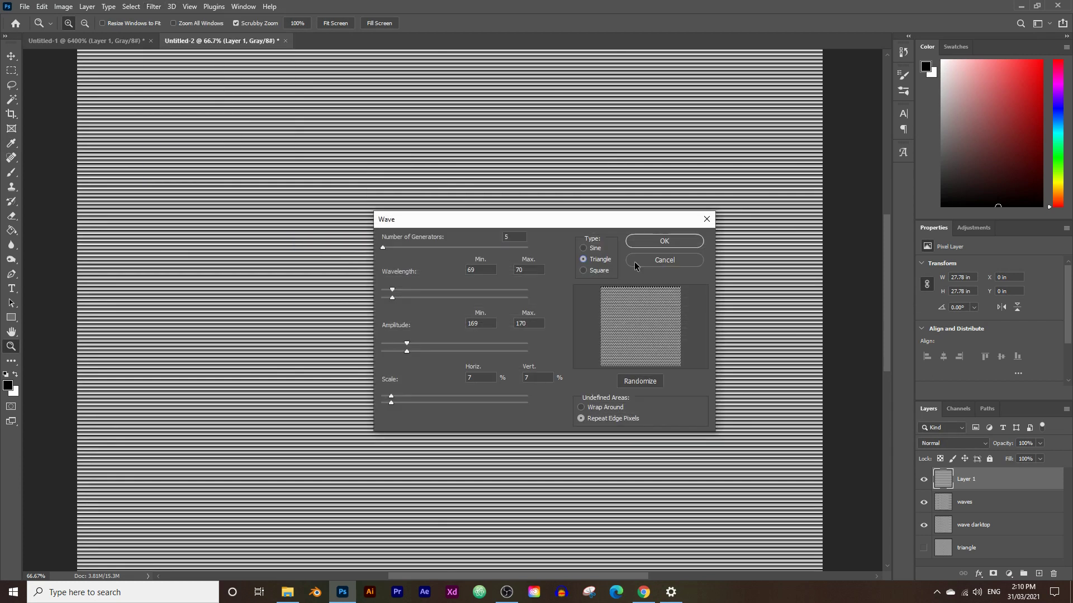
left_click(665, 241)
Examine the zigzag line pattern at close range and across the whole canvas.
left_click(528, 278)
left_click(469, 285)
left_click(469, 288)
left_click(475, 297)
left_click(478, 300)
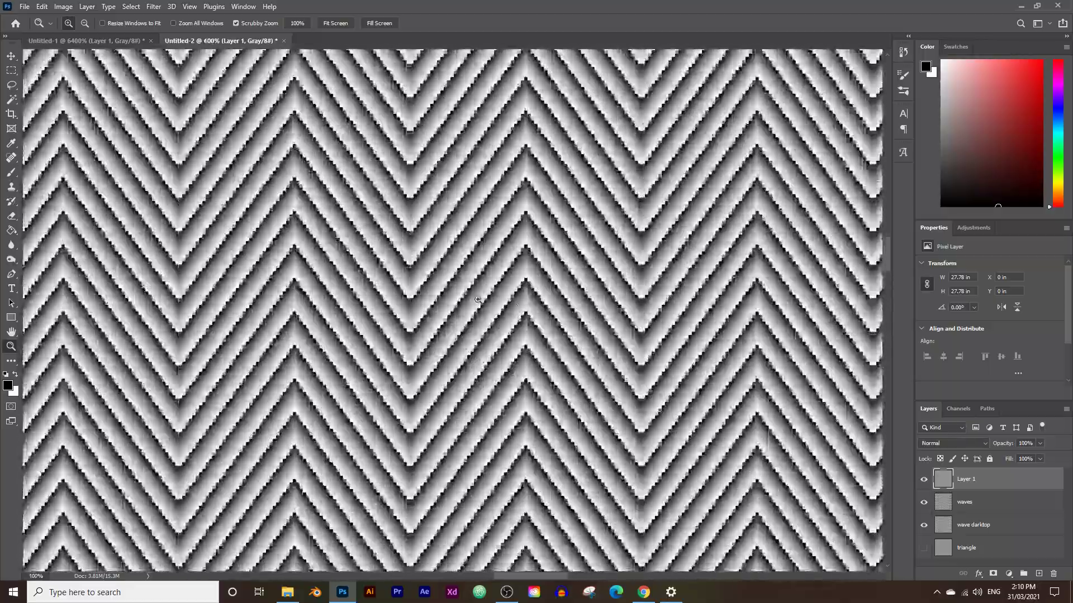
left_click(531, 300, "alt")
left_click(534, 301, "alt")
left_click(534, 301, "alt")
left_click(534, 300, "alt")
left_click(535, 301, "alt")
left_click(535, 300, "alt")
left_click(535, 301, "alt")
left_click(535, 300, "alt")
left_click(534, 301, "alt")
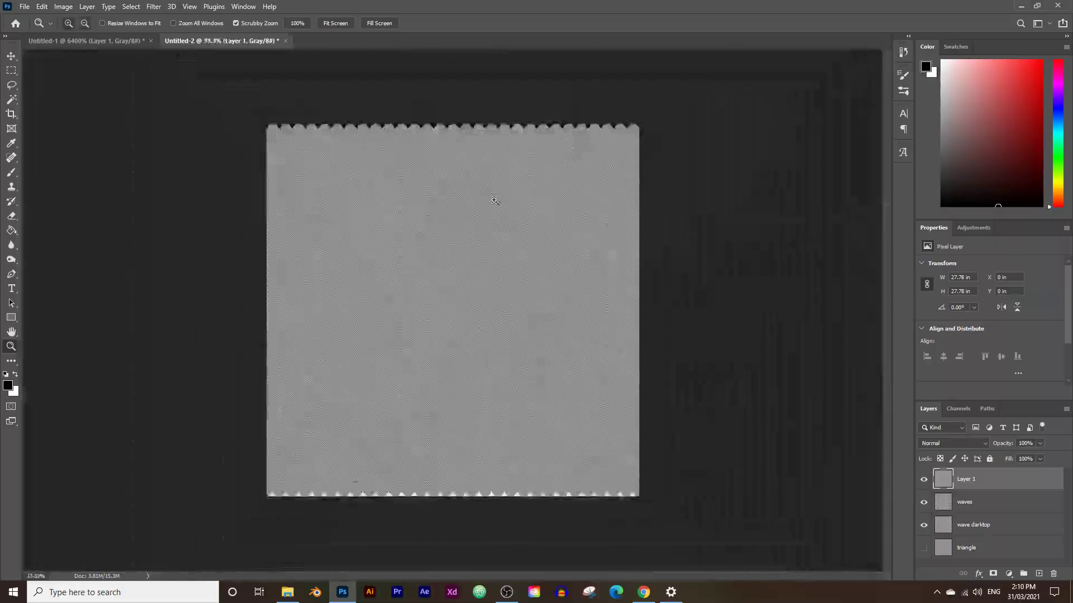
left_click(454, 252)
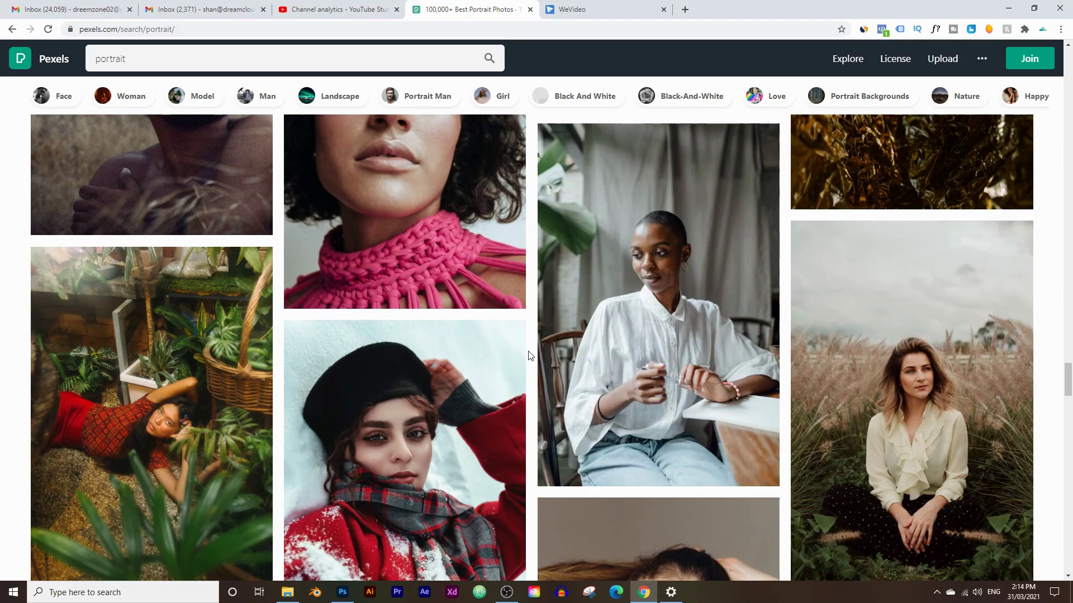
Open the Pexels portrait of the woman in a white shirt sitting at a table and copy the image.
scroll(530, 354, "up", 1)
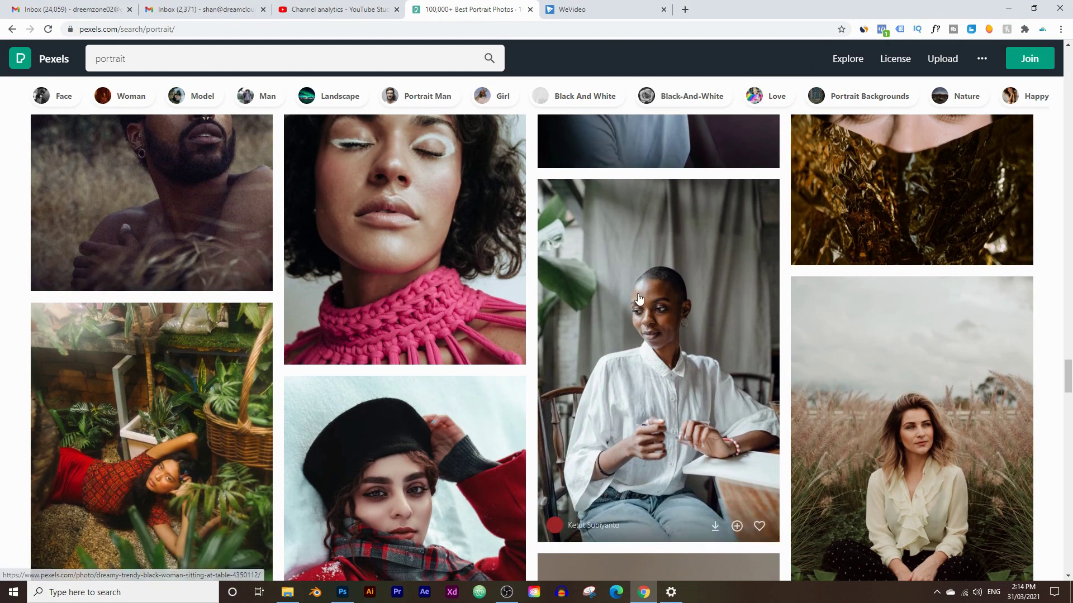
scroll(648, 282, "down", 1)
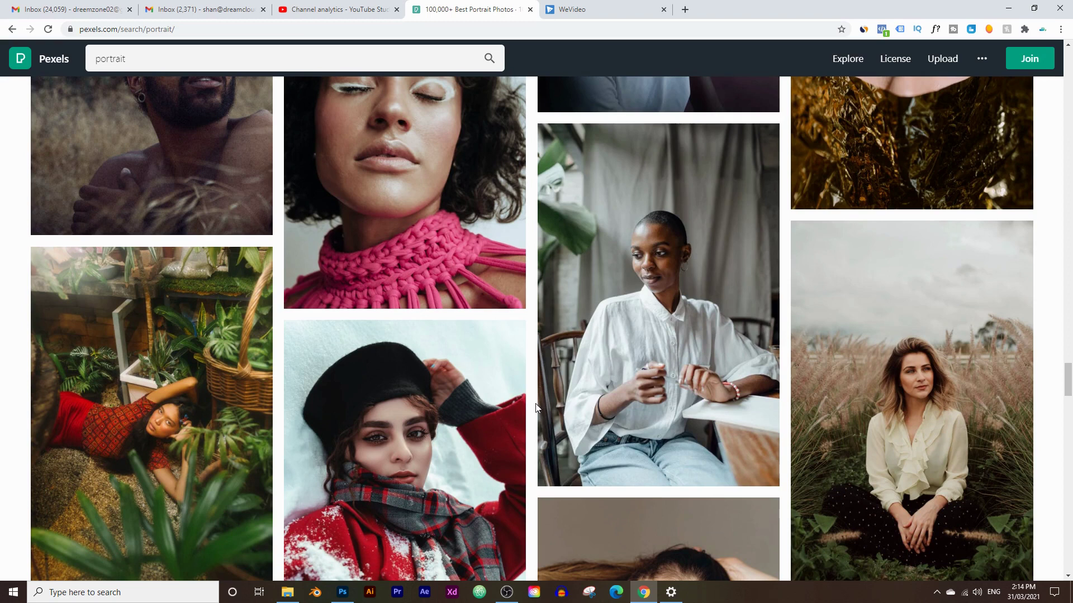
left_click(699, 271)
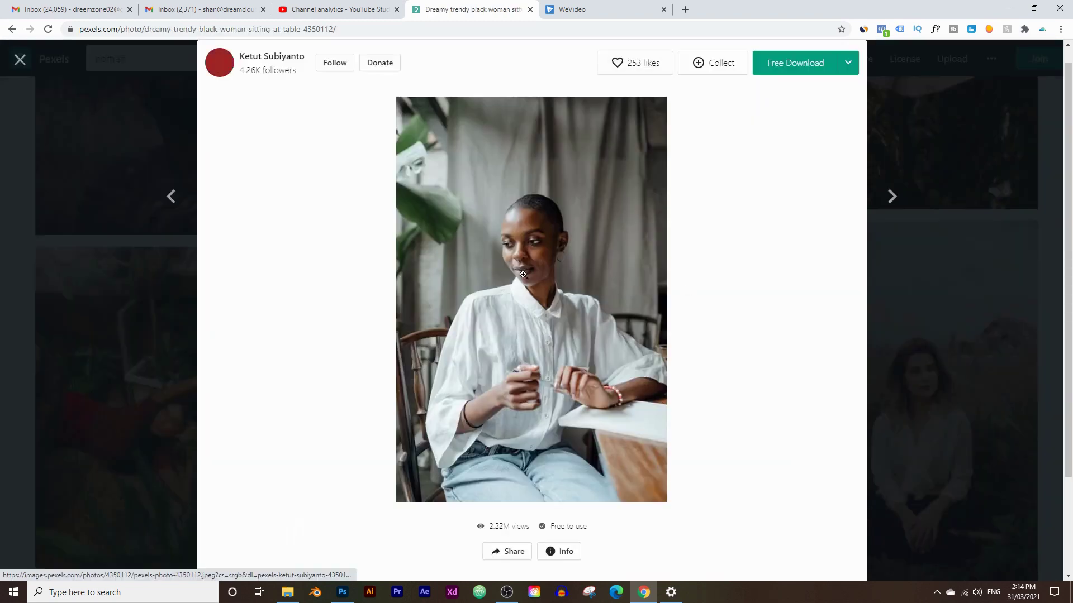
right_click(477, 272)
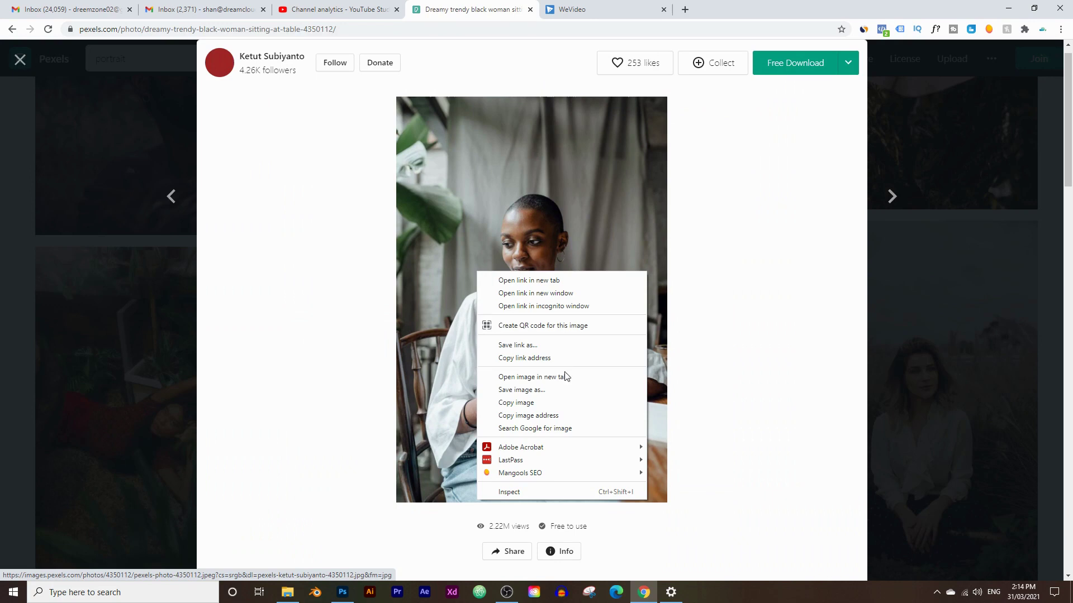
left_click(542, 403)
Switch to Photoshop, create a 1000 x 1500 pixel, 72 ppi RGB document with a white background, and paste the portrait into it.
mouse_move(343, 594)
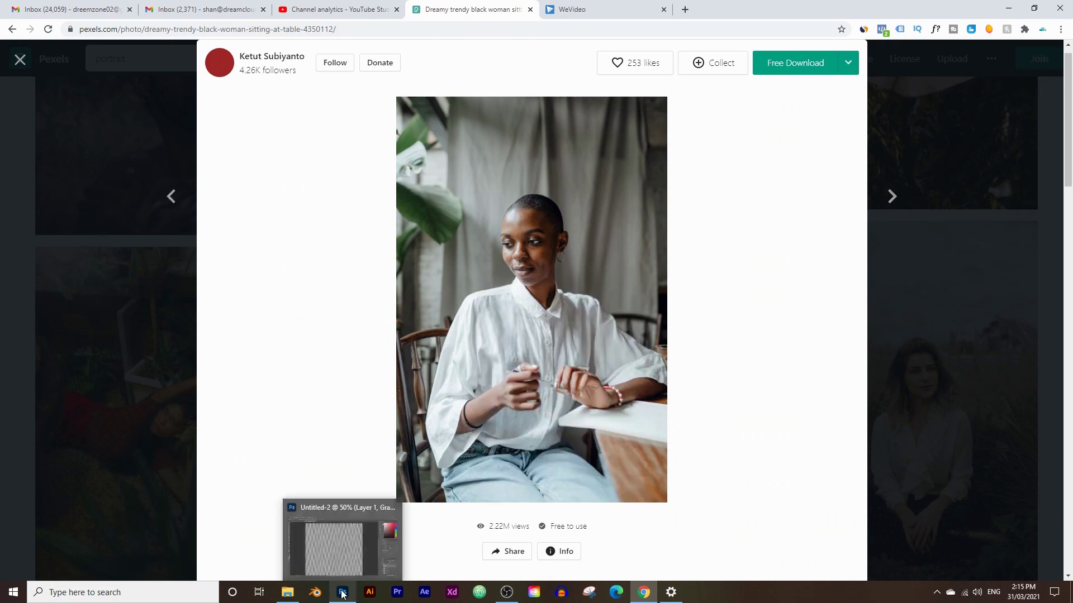
left_click(354, 550)
left_click(24, 7)
left_click(32, 19)
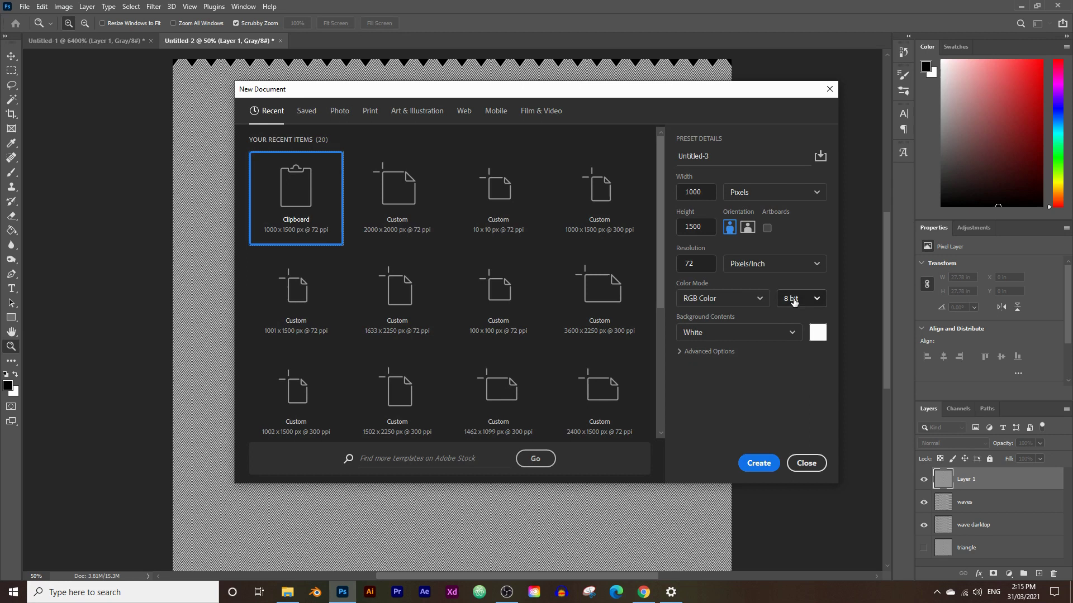
left_click(759, 463)
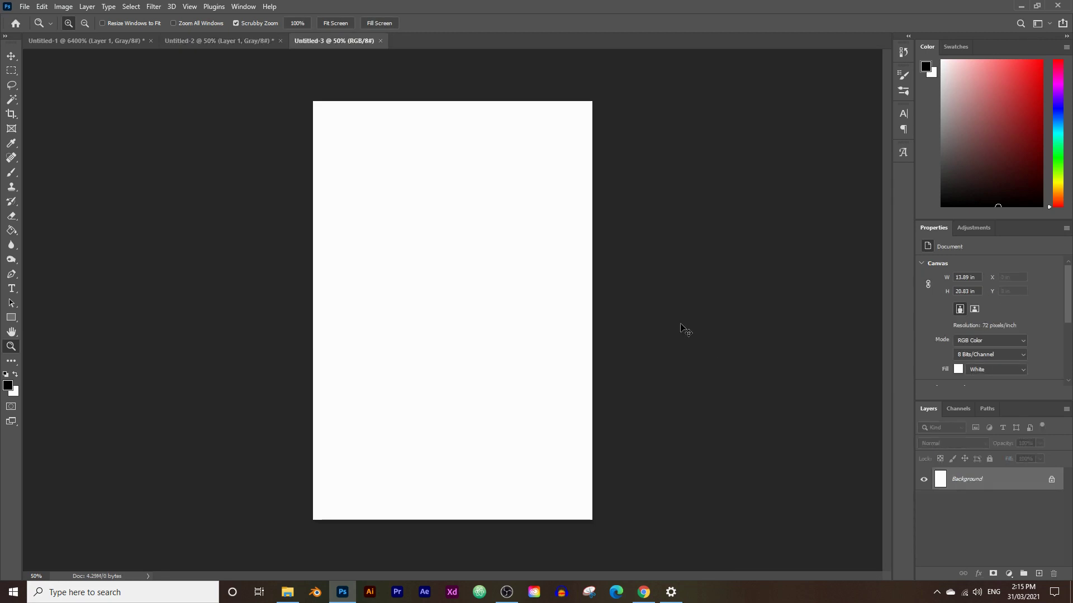
key("ctrl+v")
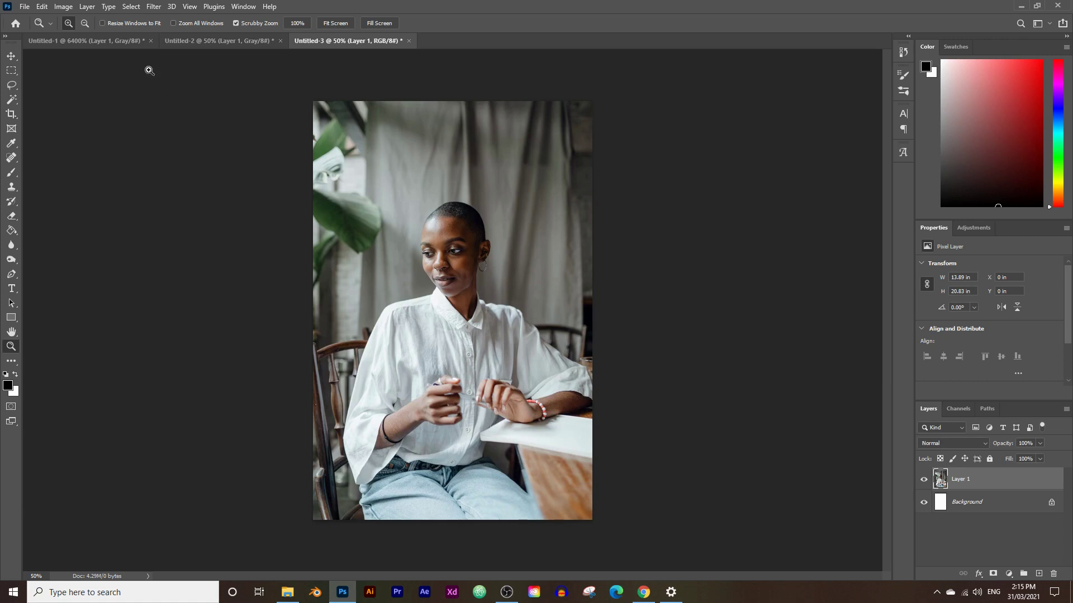
left_click(44, 6)
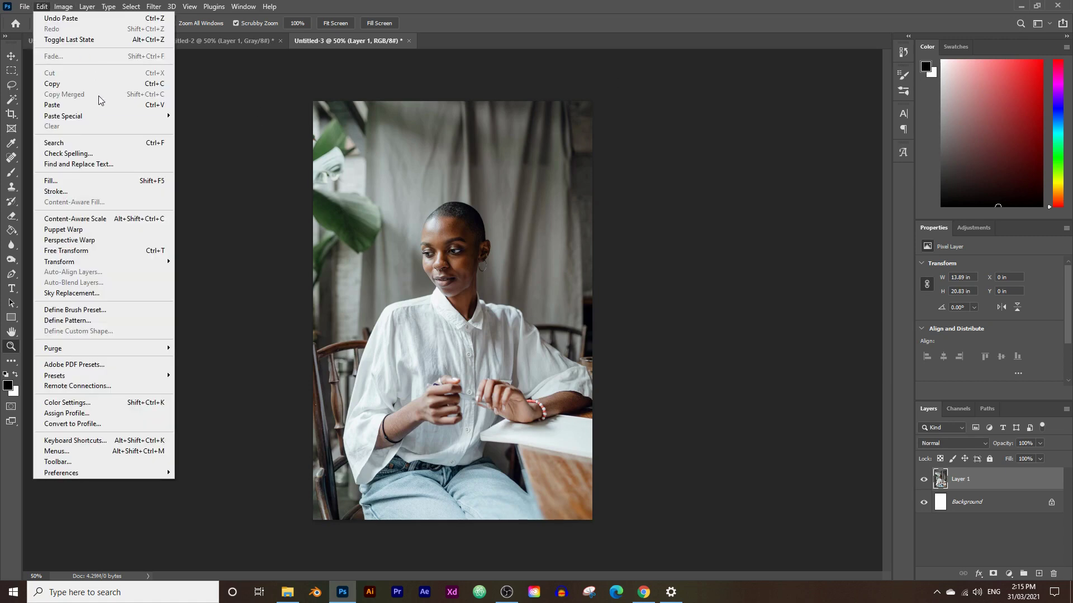
left_click(2, 447)
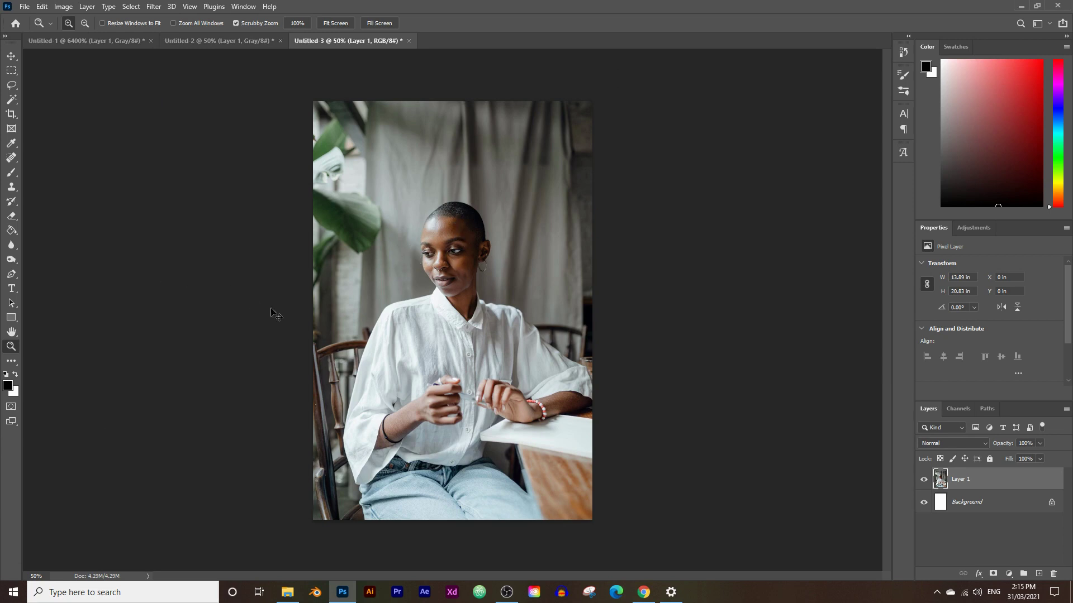
Scale the portrait layer proportionally to about 270% and position it so the woman's head and shoulders fill the canvas.
key("ctrl+t")
left_click_drag(313, 311, 136, 311)
left_click_drag(335, 235, 382, 294)
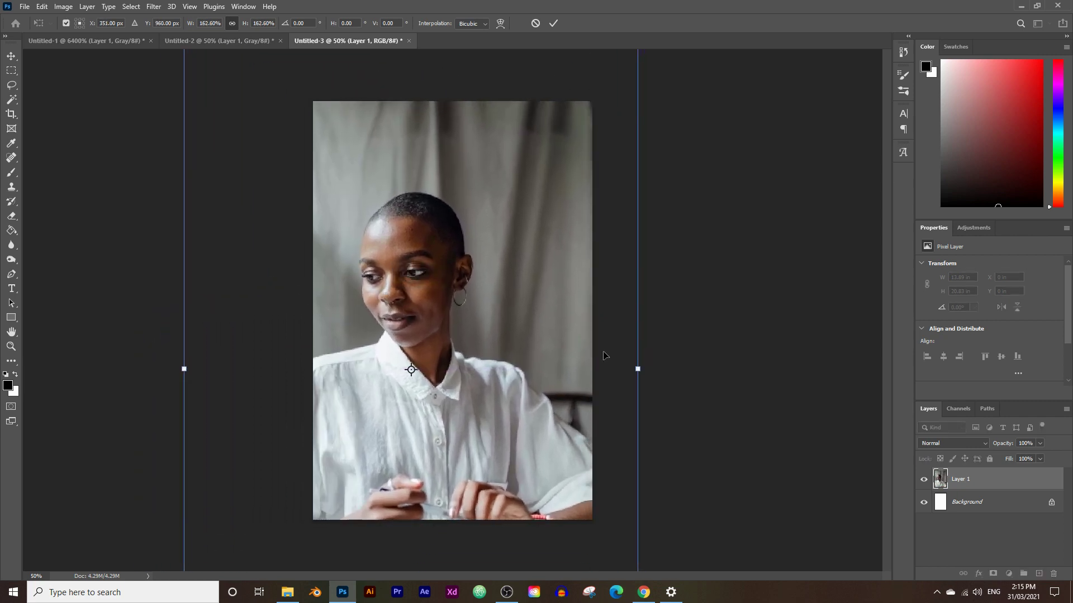
left_click_drag(647, 371, 826, 369)
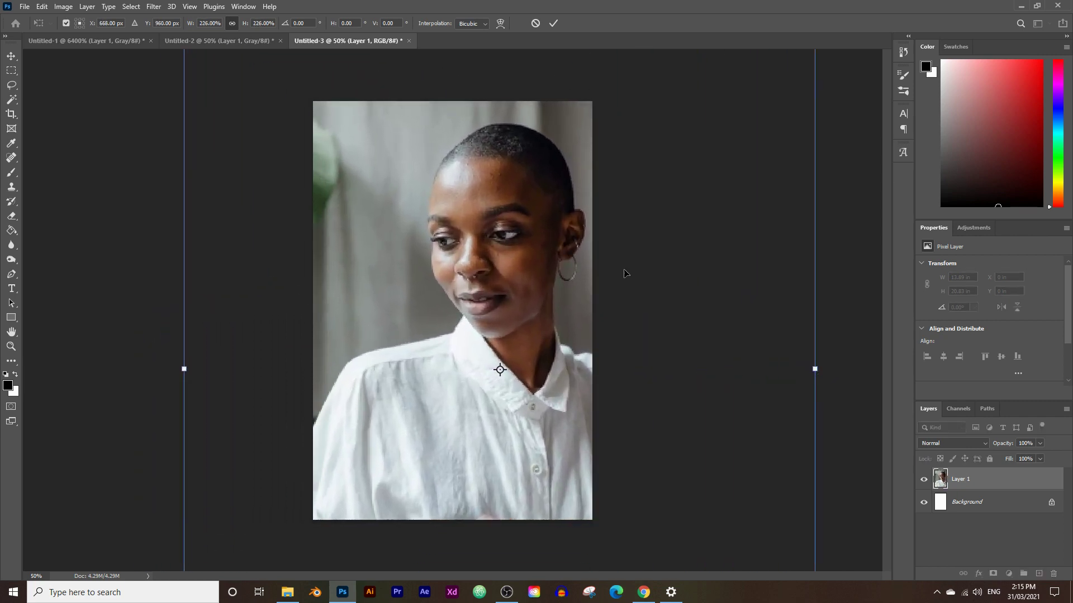
left_click_drag(626, 271, 589, 327)
left_click_drag(784, 424, 905, 417)
left_click_drag(715, 327, 649, 338)
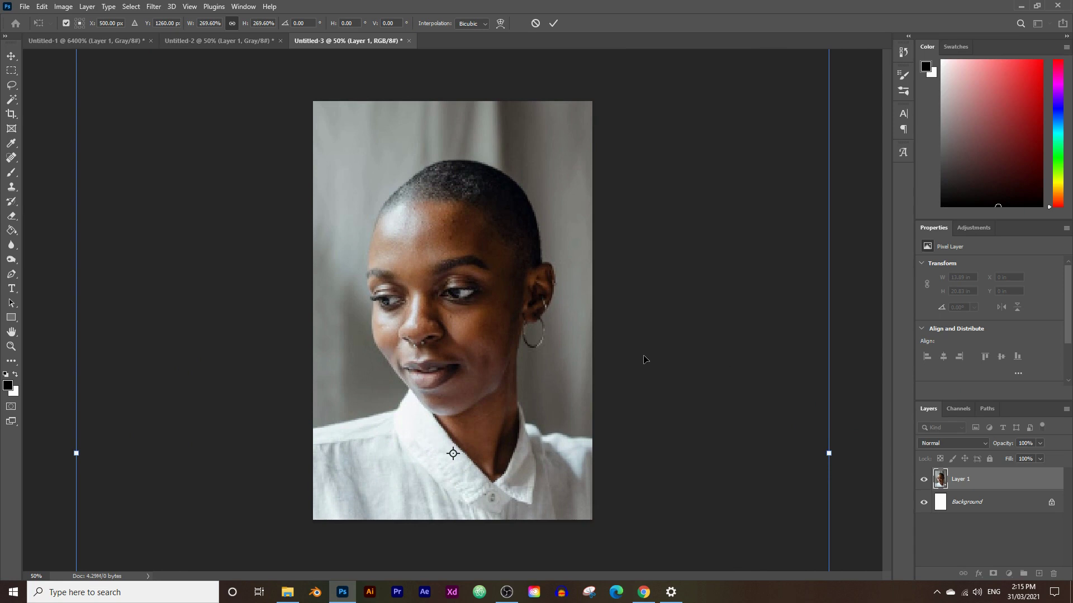
key("Return")
key("z")
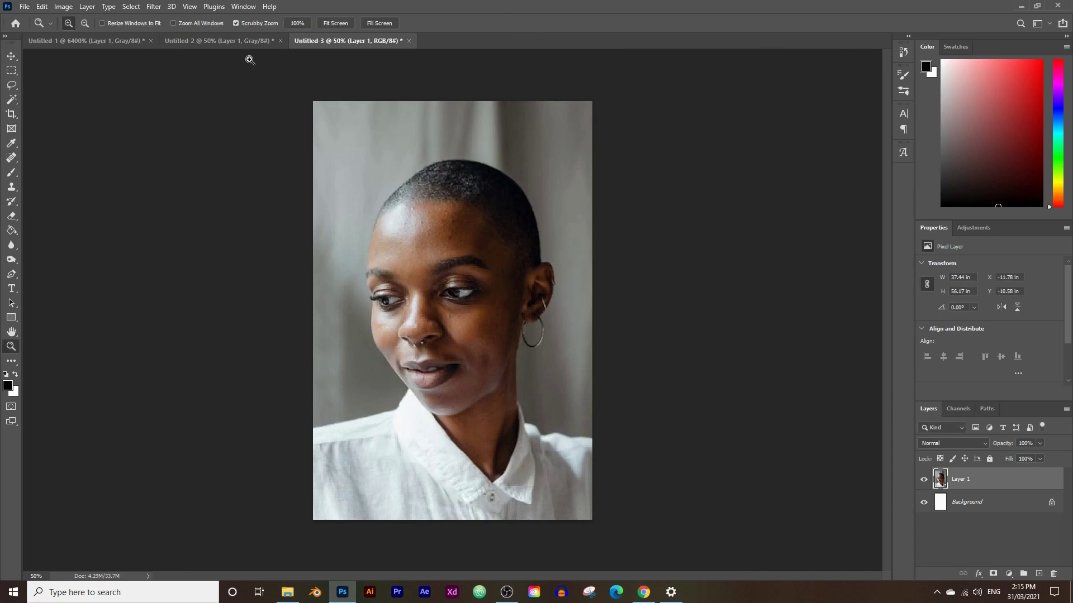
In the Untitled-2 pattern document, hide "Layer 1" and "waves" and select the "wave darktop" layer.
left_click(201, 43)
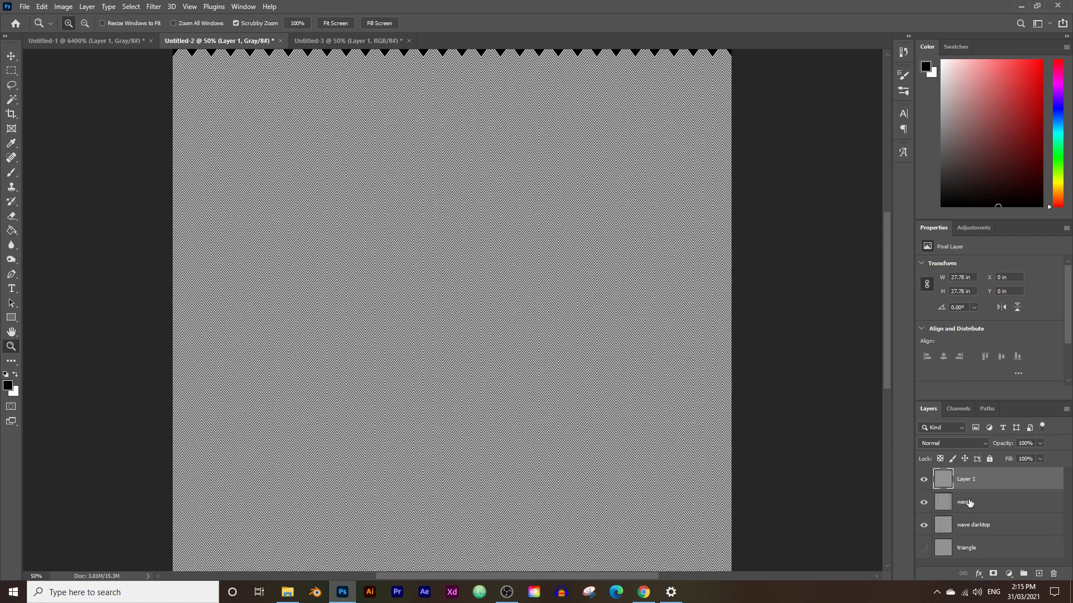
left_click(924, 480)
left_click(923, 503)
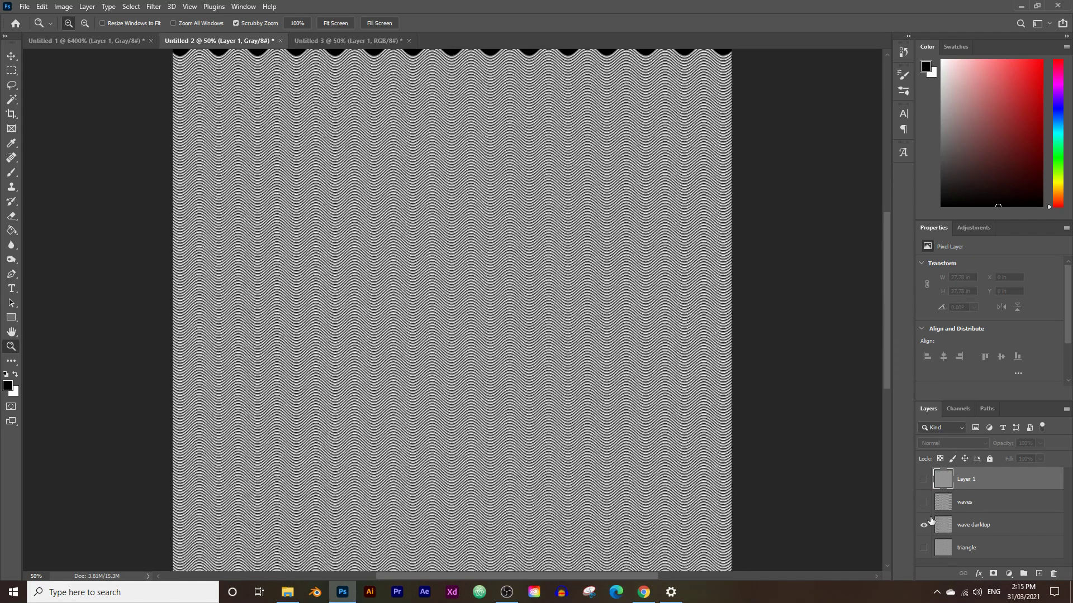
left_click(992, 525)
scroll(427, 387, "down", 5)
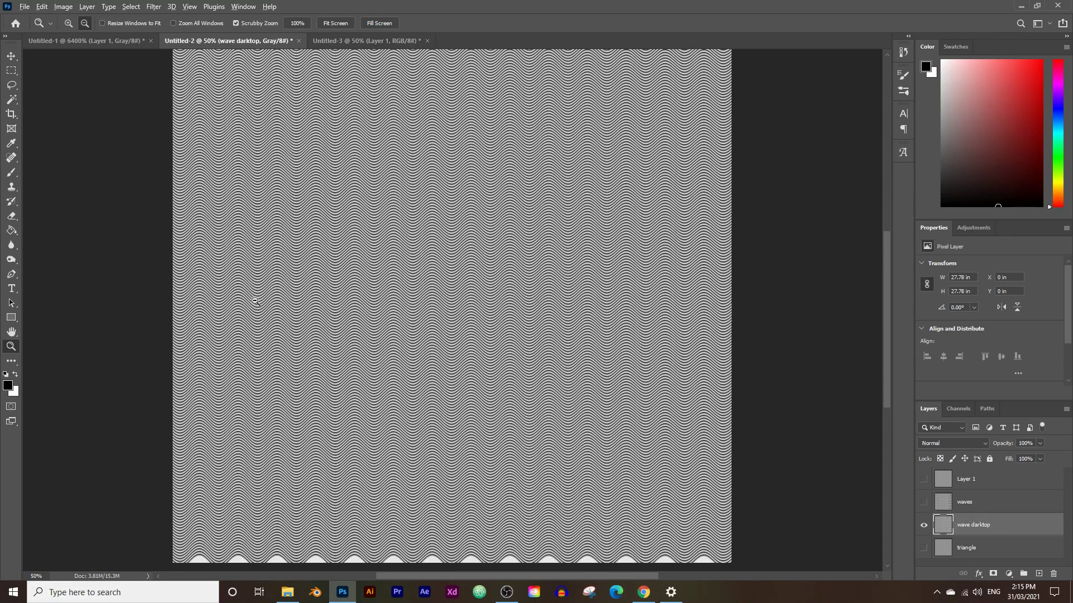
left_click(498, 339, "alt")
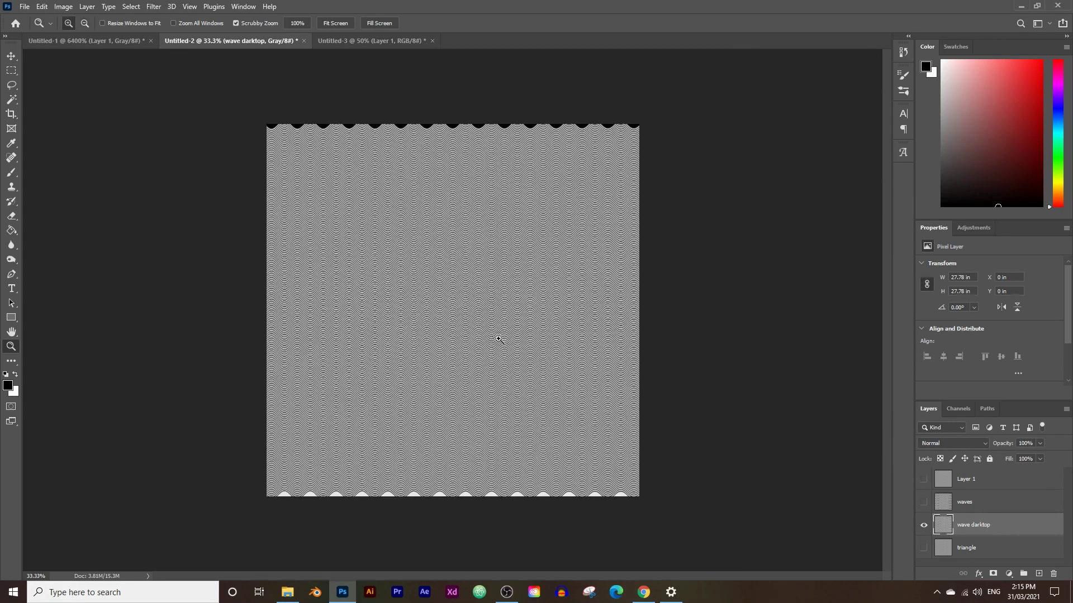
Select the entire canvas of the pattern document and copy the visible wave pattern.
left_click(150, 7)
left_click(134, 18)
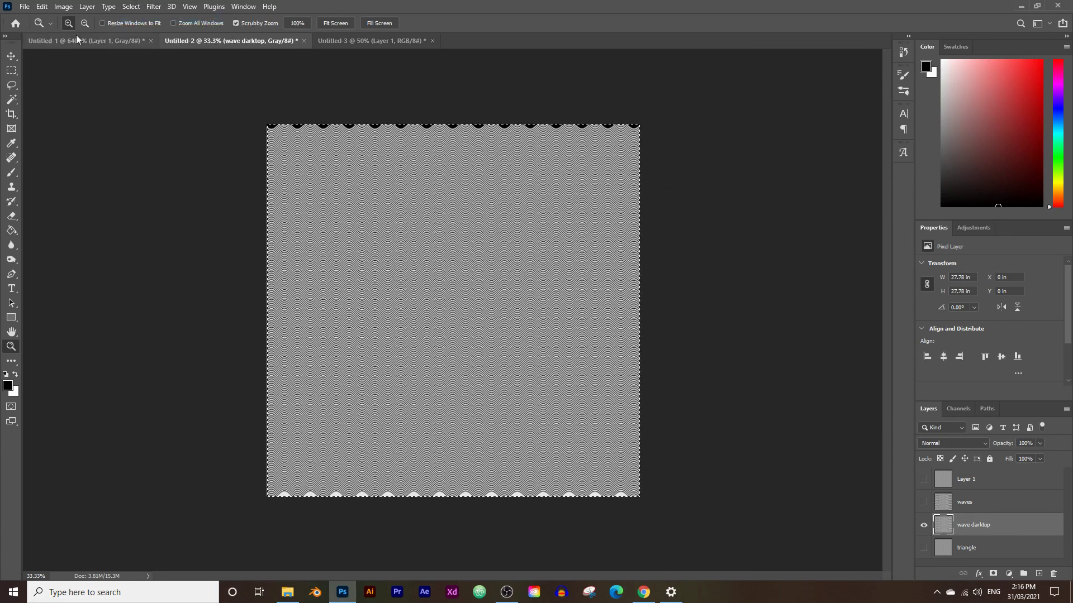
left_click(43, 6)
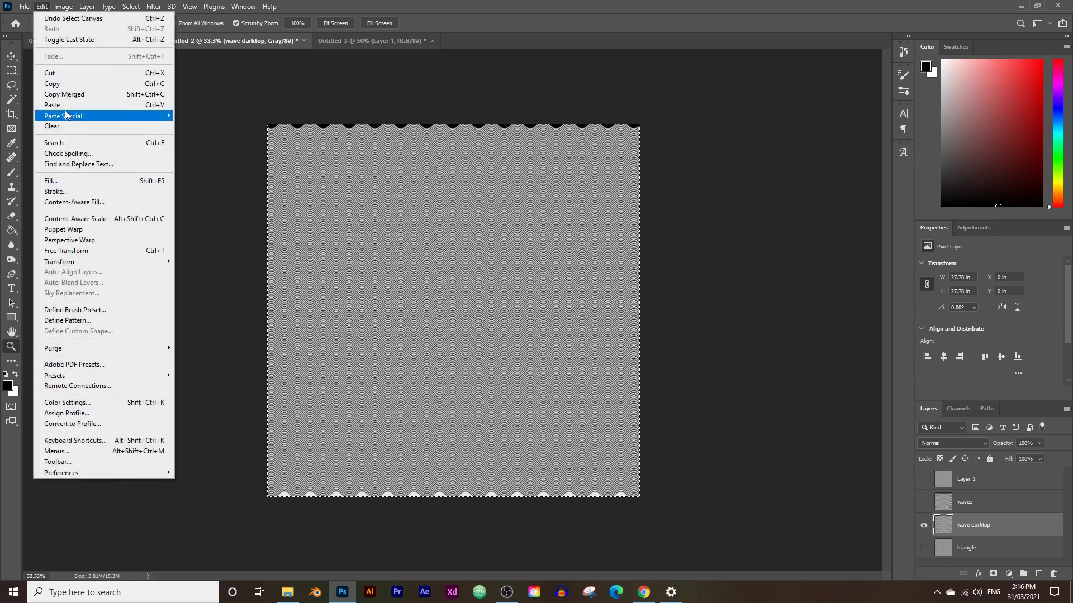
left_click(65, 94)
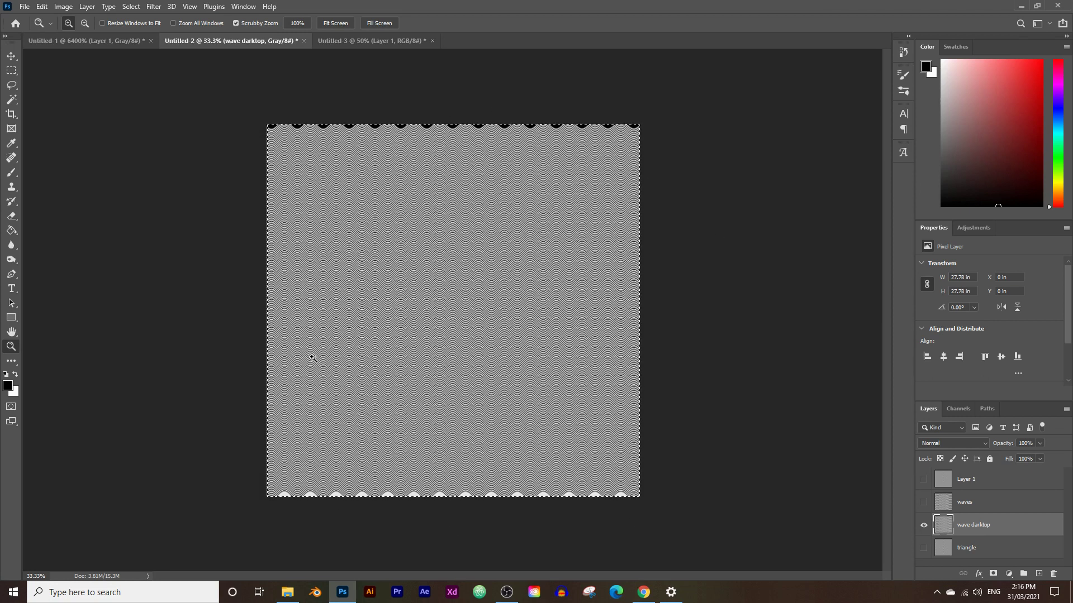
Paste the wave pattern above the portrait in Untitled-3, hide the pasted layer and select the portrait layer.
left_click(346, 42)
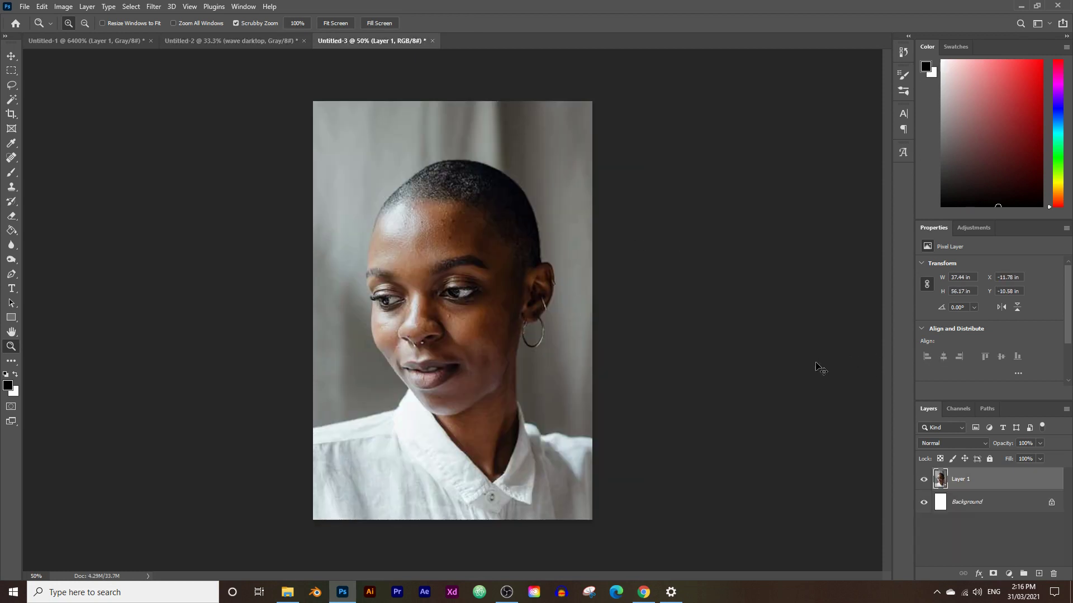
left_click_drag(731, 368, 721, 358)
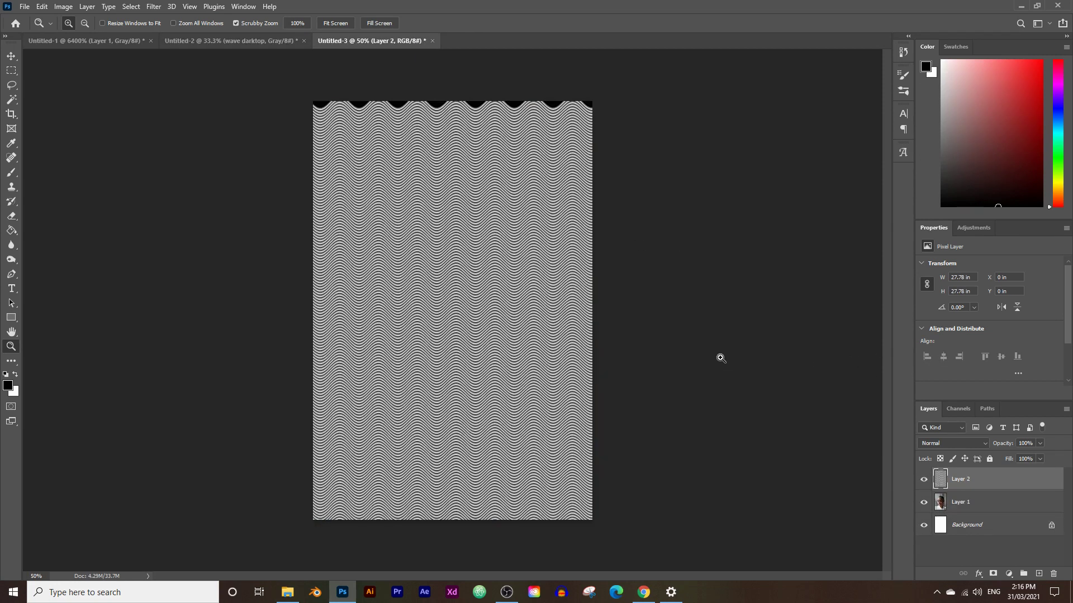
left_click(992, 504)
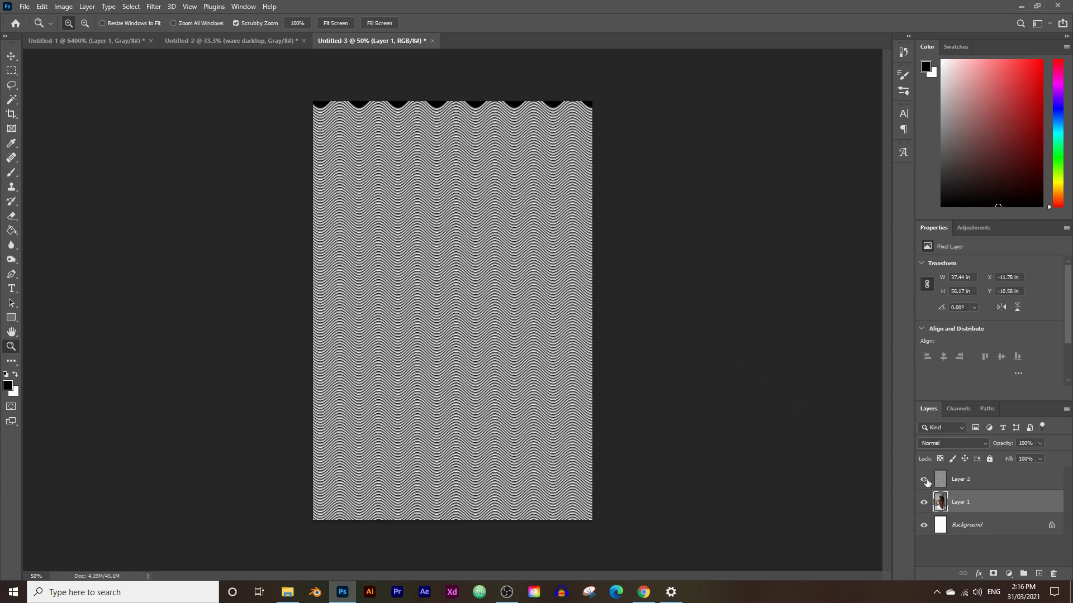
left_click(923, 481)
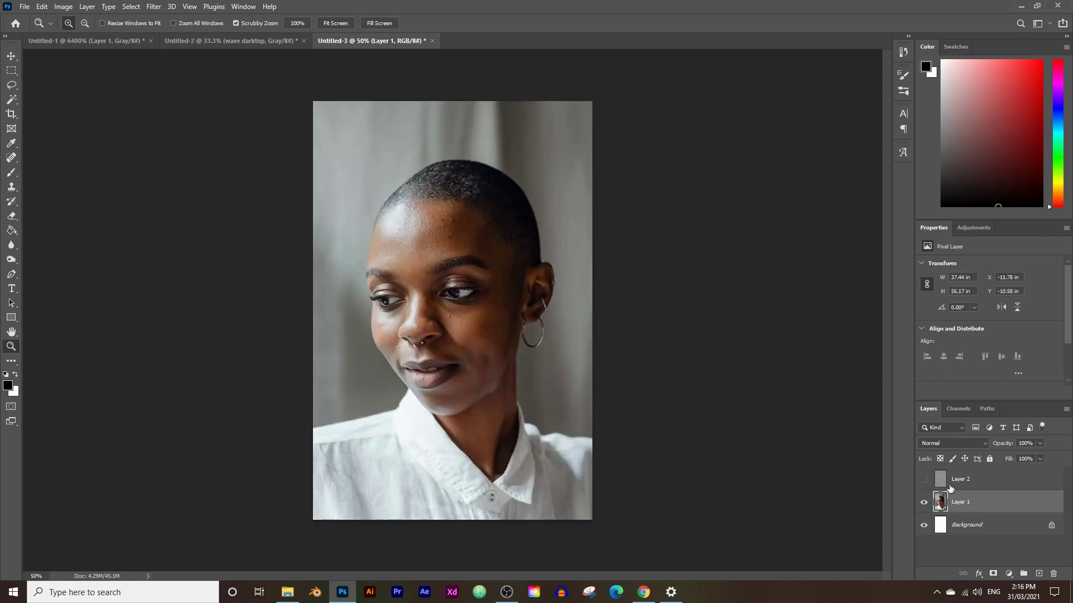
Rename the hidden wave pattern layer "texture 1" and the photo layer "portrait 1".
left_click(962, 481)
double_click(962, 480)
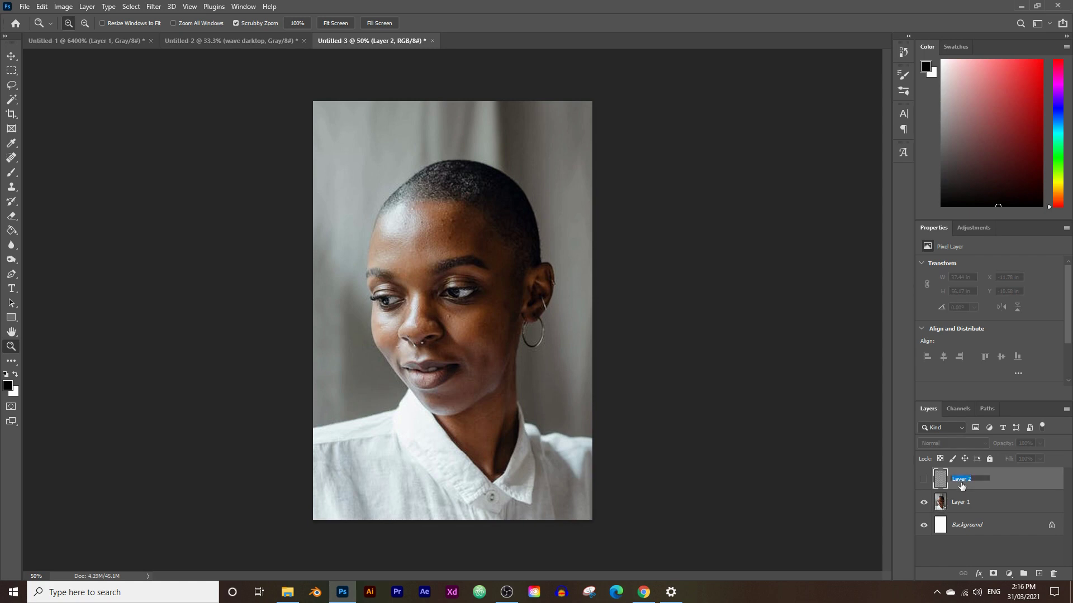
type("texture 1")
left_click(964, 504)
double_click(965, 504)
type("p")
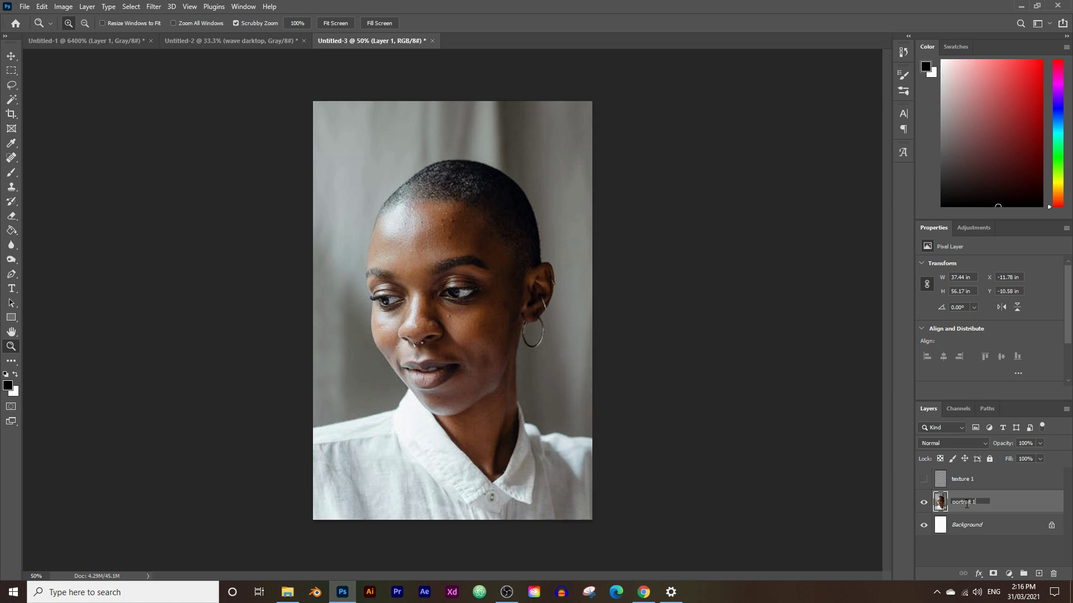
key("Return")
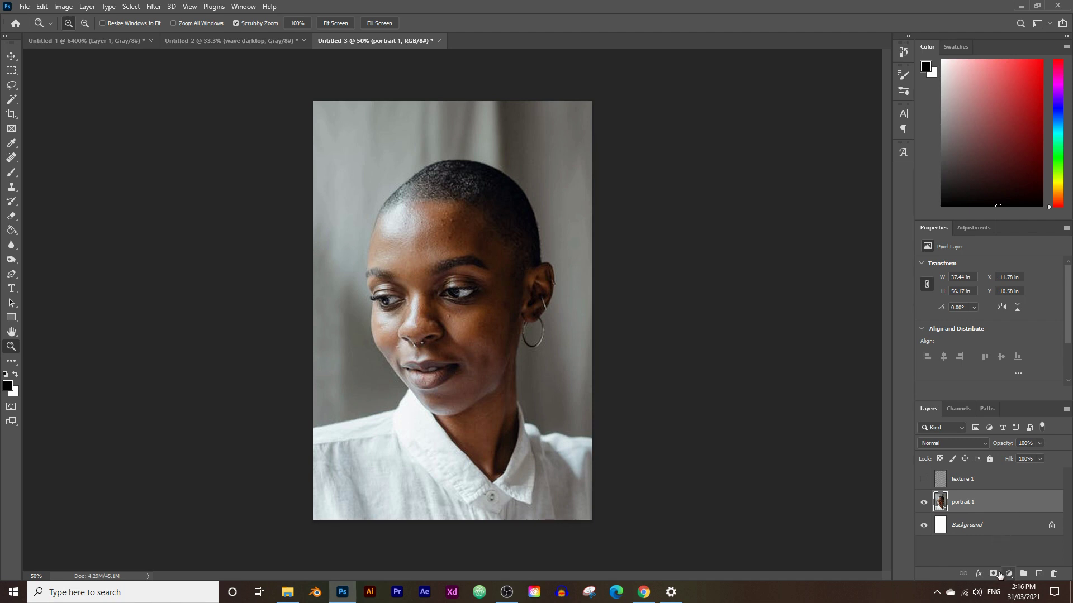
Add a solid color fill layer in grey 868686 above "portrait 1" and set its blend mode to Color.
left_click(1009, 574)
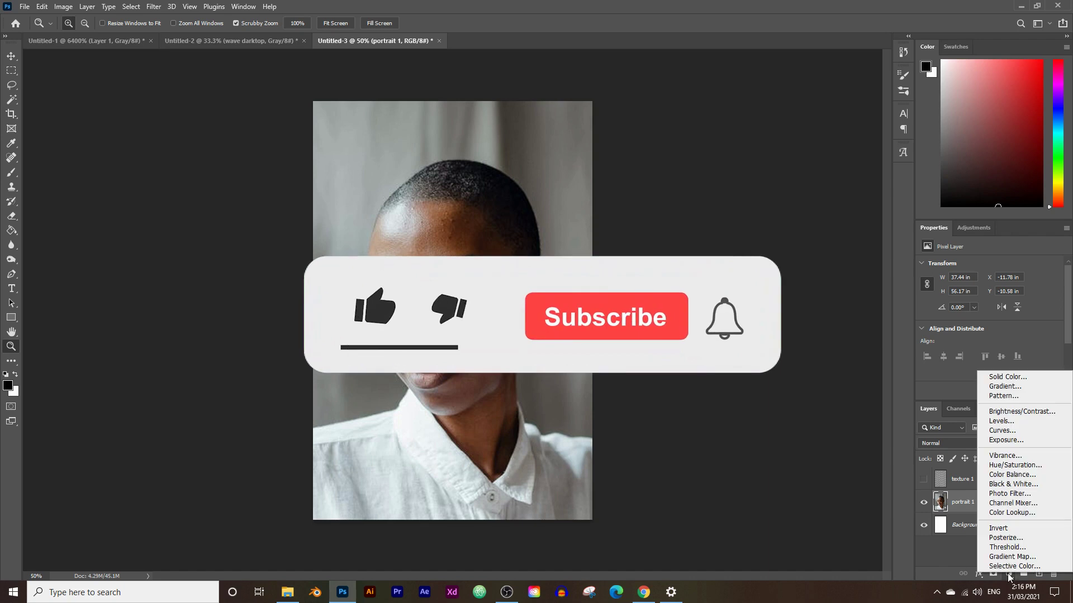
left_click(1007, 377)
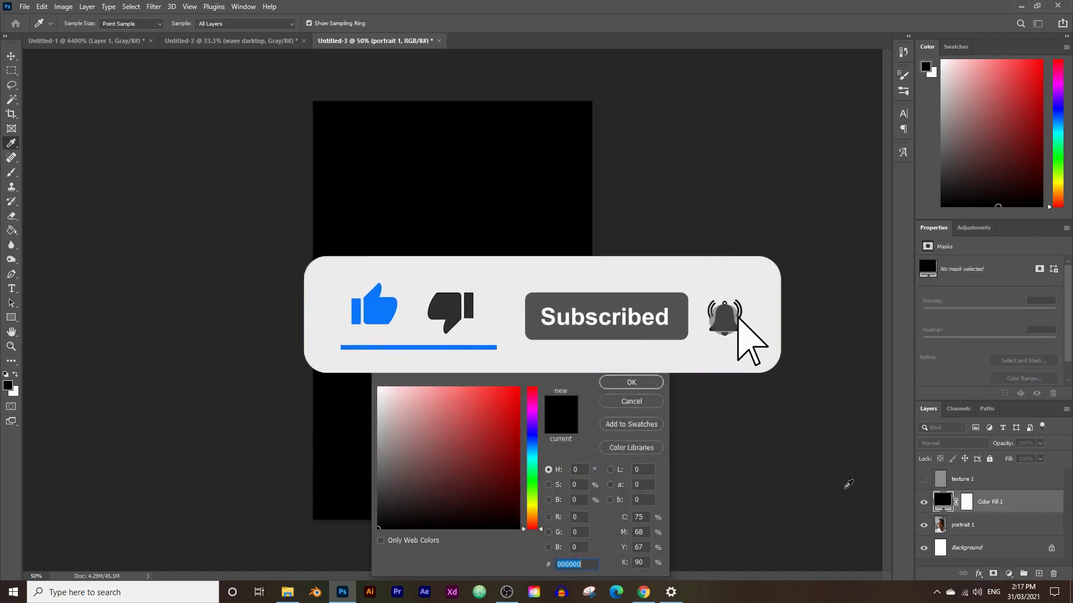
left_click_drag(446, 511, 330, 453)
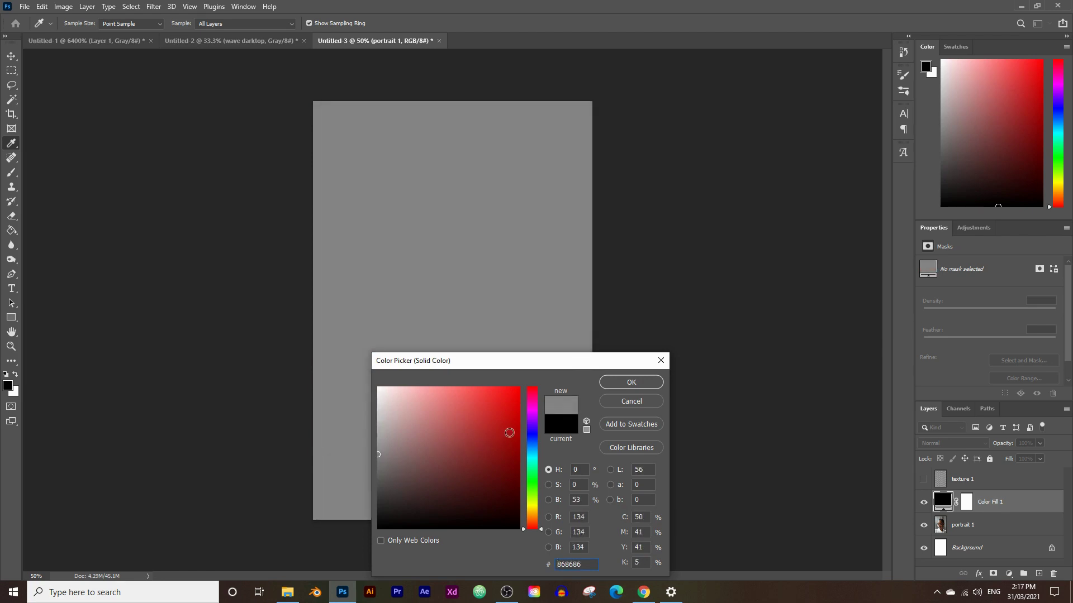
left_click(608, 381)
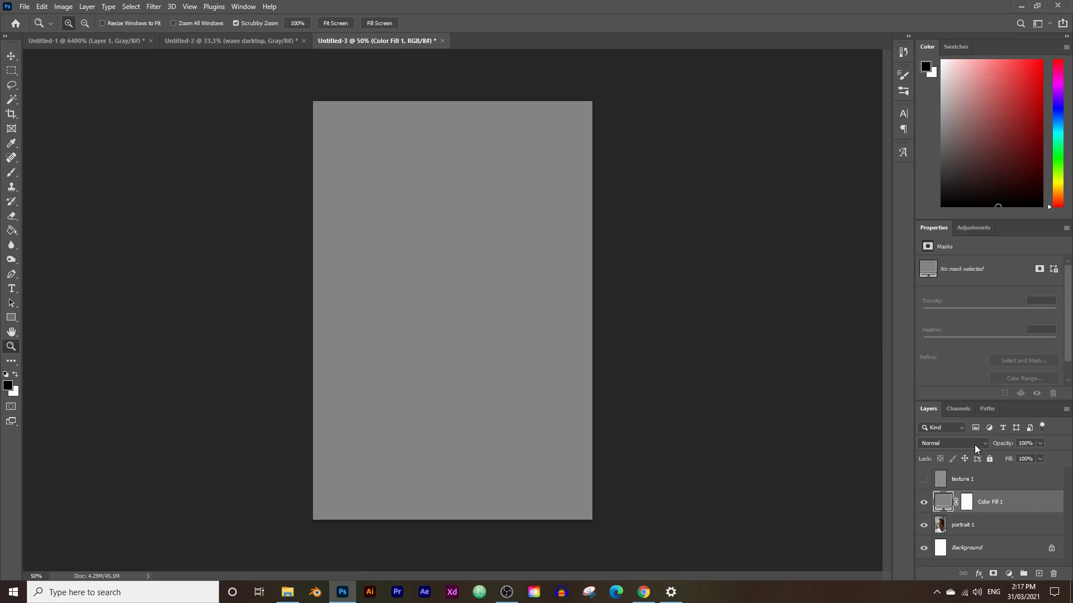
left_click(931, 444)
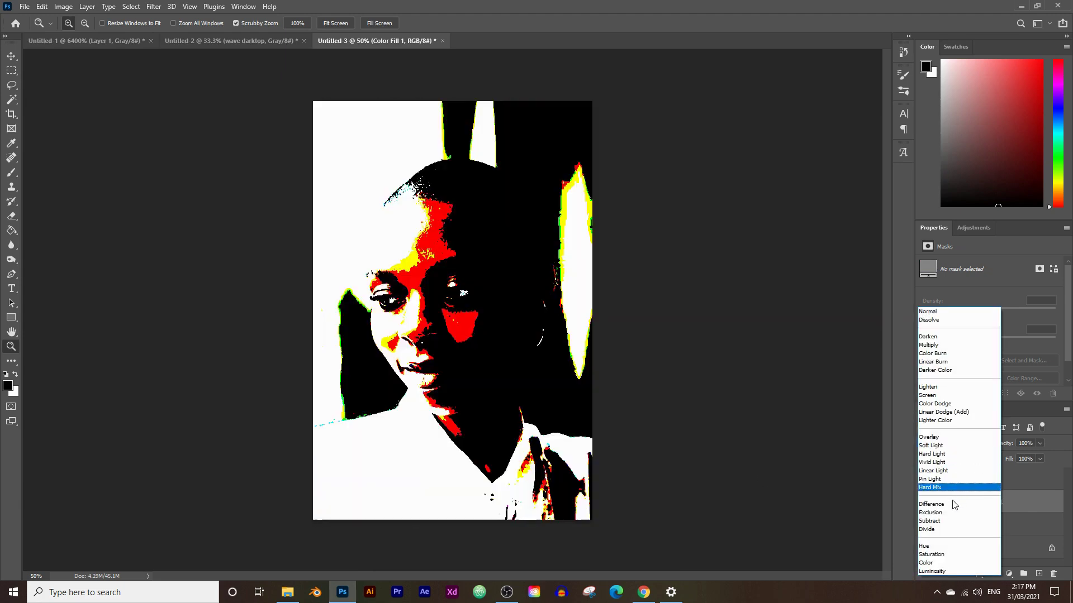
left_click(934, 562)
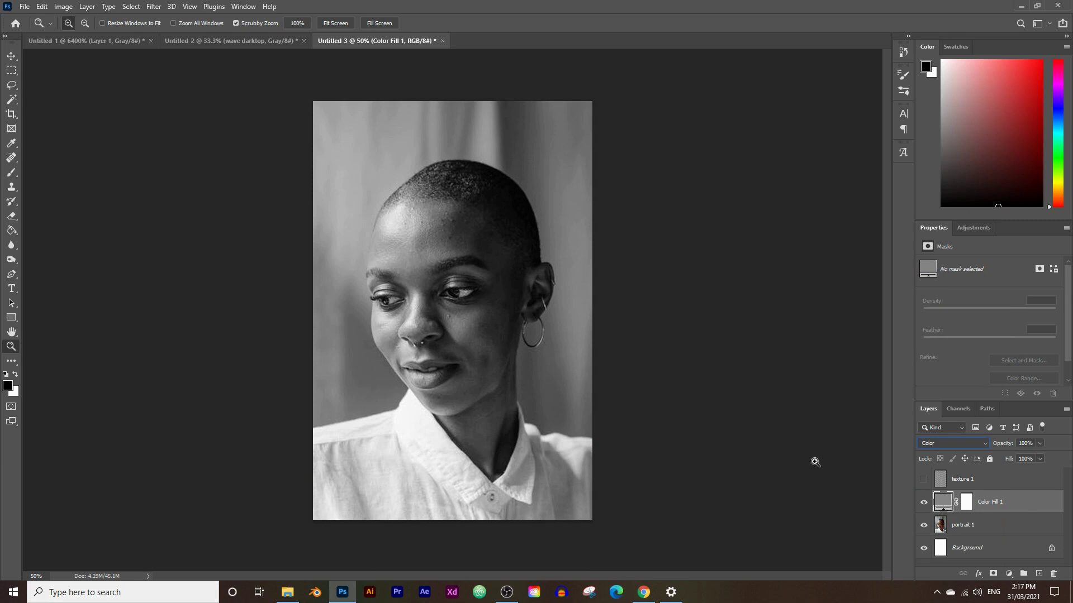
Show the "texture 1" layer and set its blend mode to Hard Mix.
left_click(935, 485)
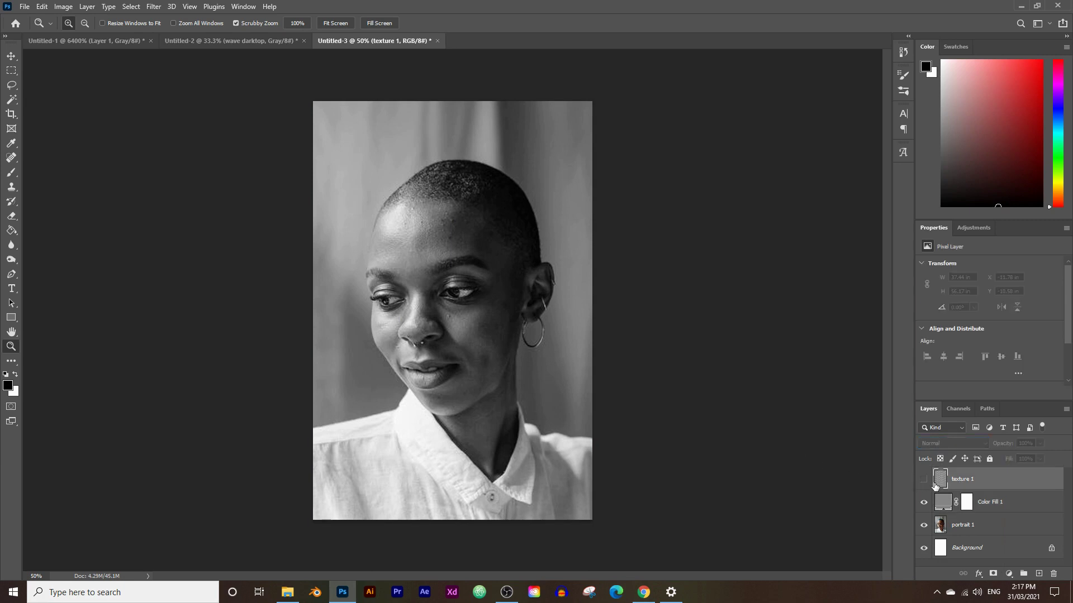
left_click(923, 480)
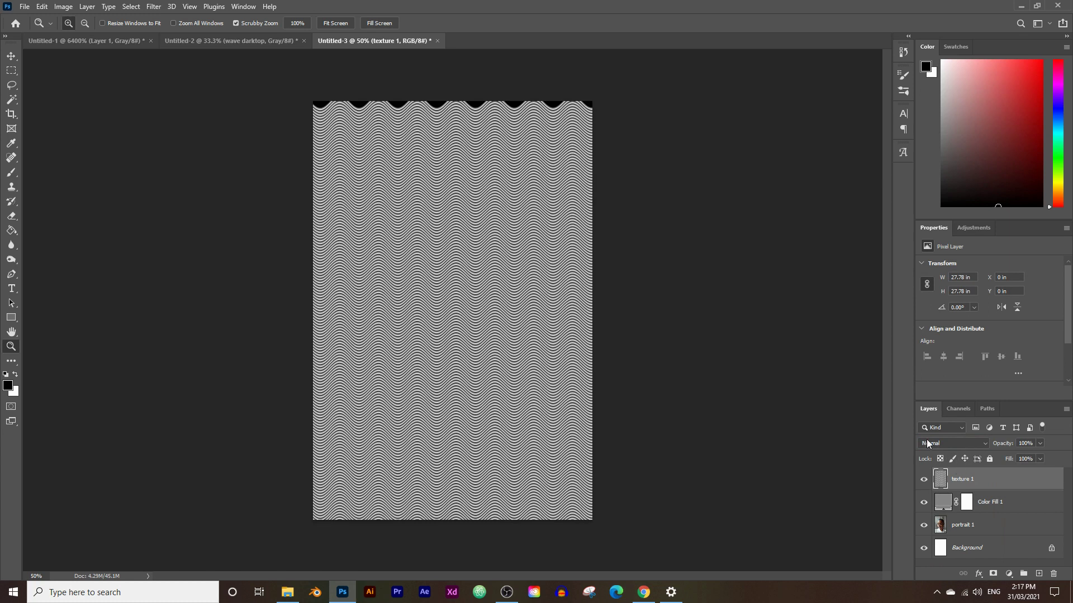
left_click(939, 444)
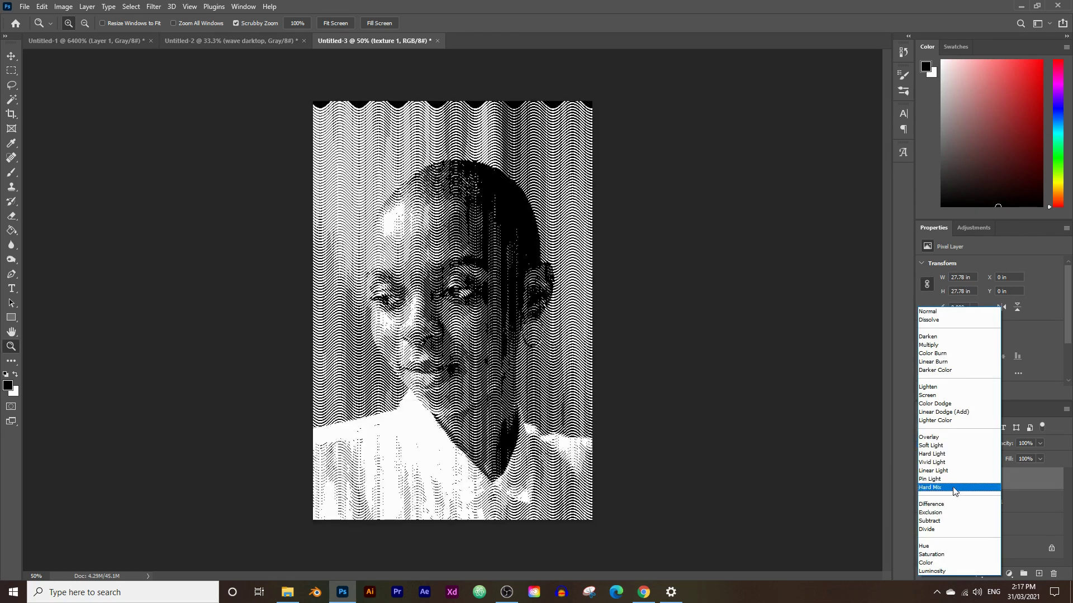
left_click(954, 489)
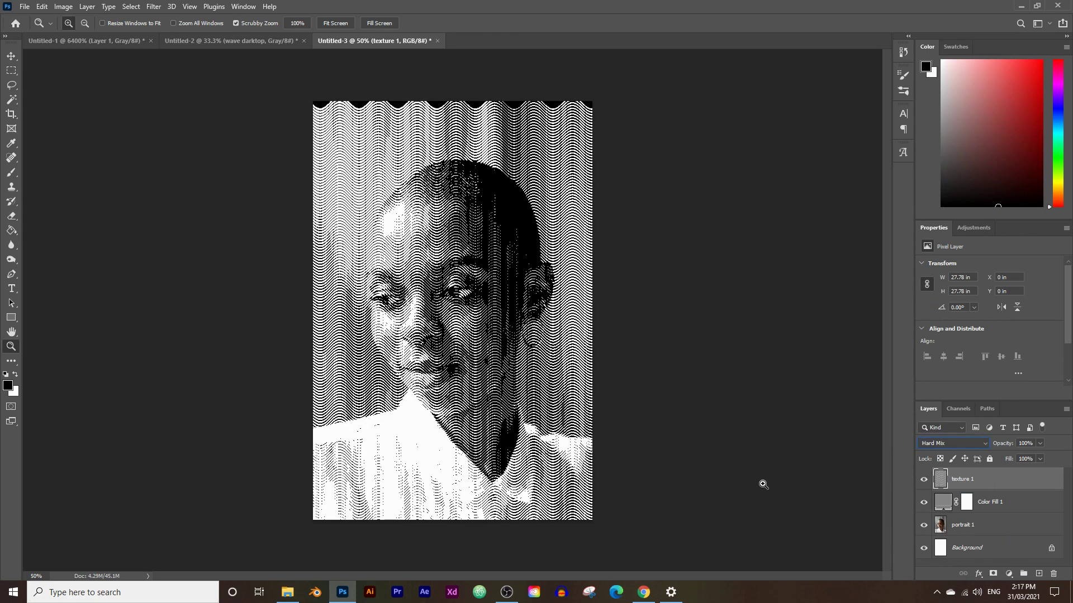
Duplicate the "portrait 1" layer and hide the original.
left_click(972, 527)
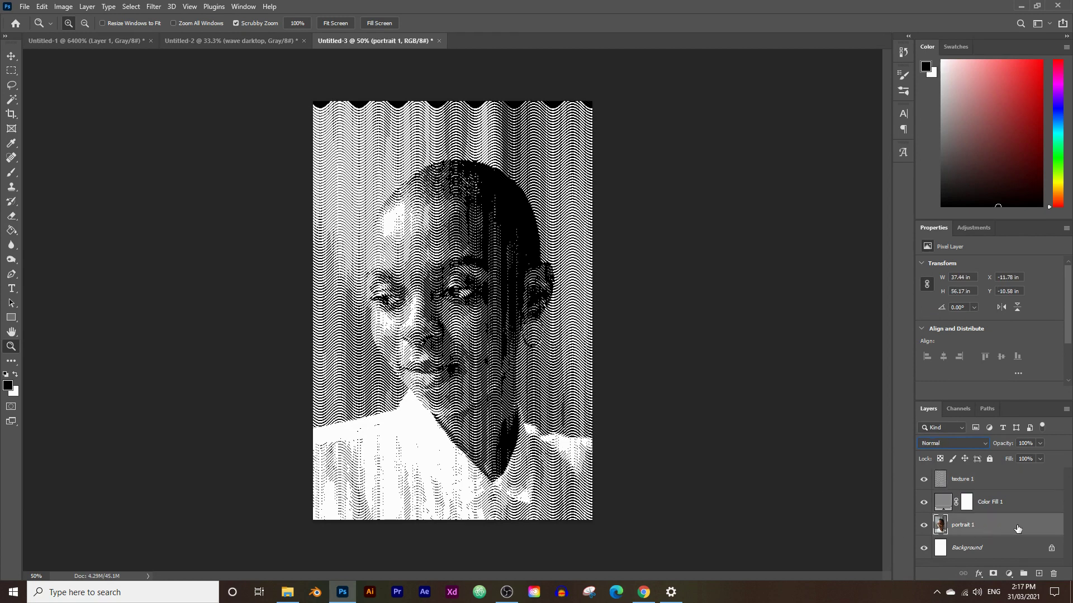
left_click_drag(1020, 530, 1038, 574)
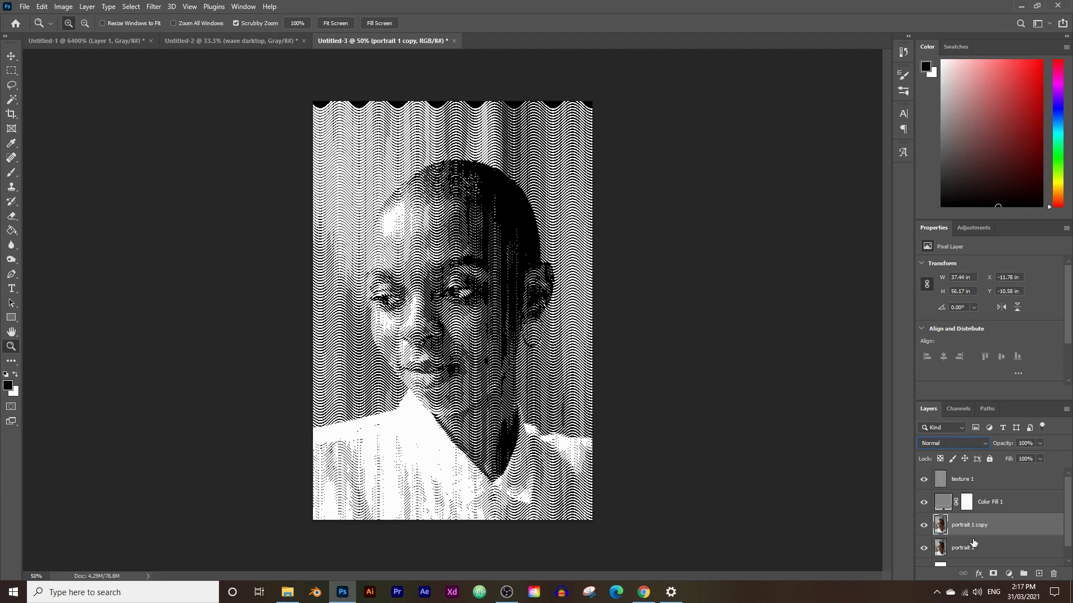
left_click(929, 552, "alt")
scroll(929, 550, "down", 1)
left_click(923, 534, "alt")
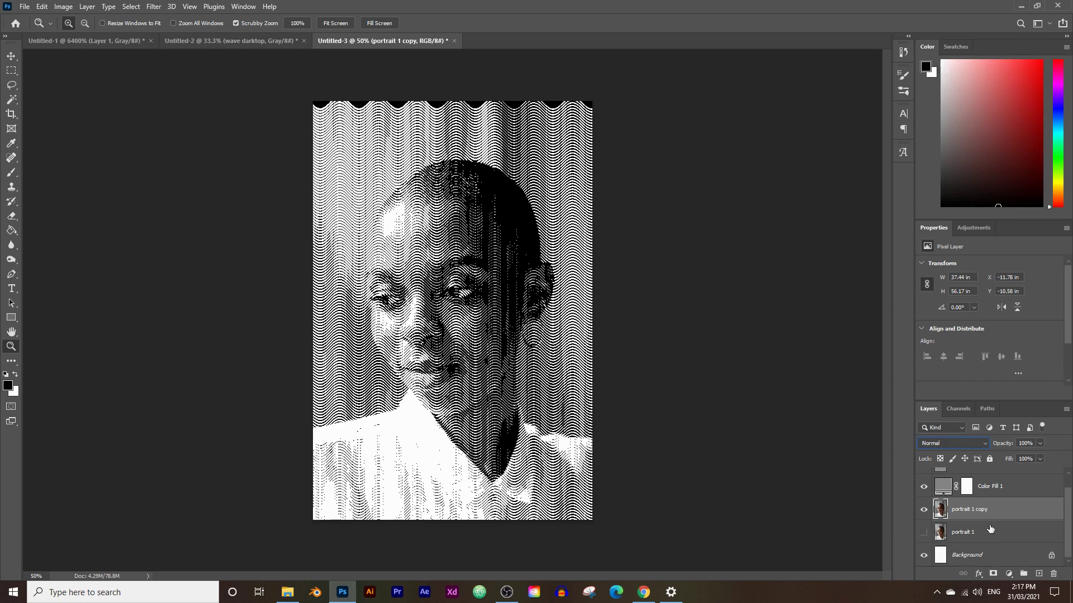
scroll(987, 528, "up", 1)
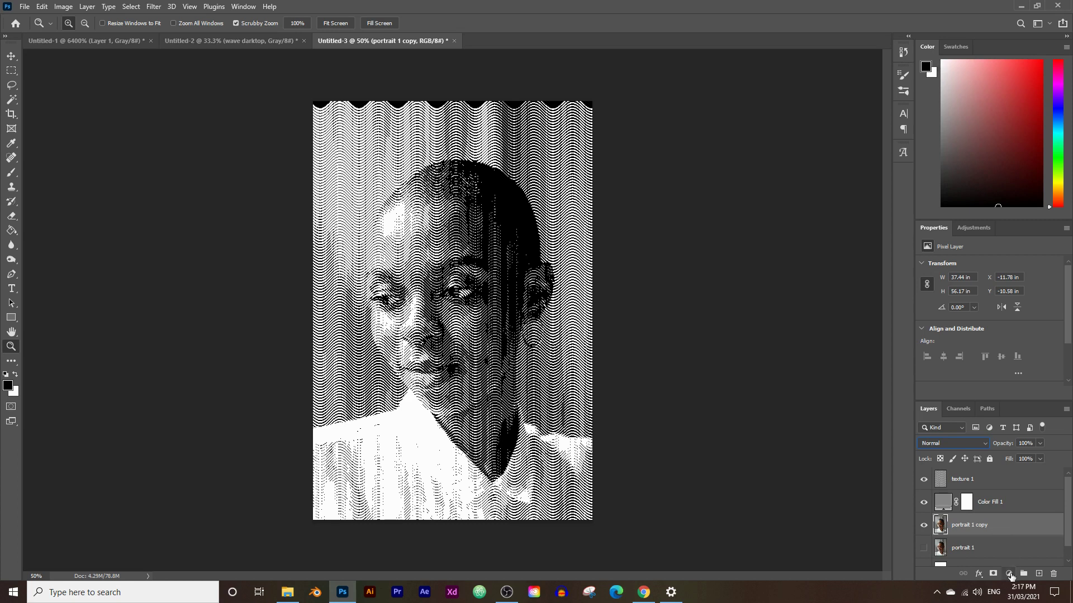
Add a Selective Color adjustment layer above "portrait 1 copy" with Neutrals as the colors to adjust.
left_click(1008, 575)
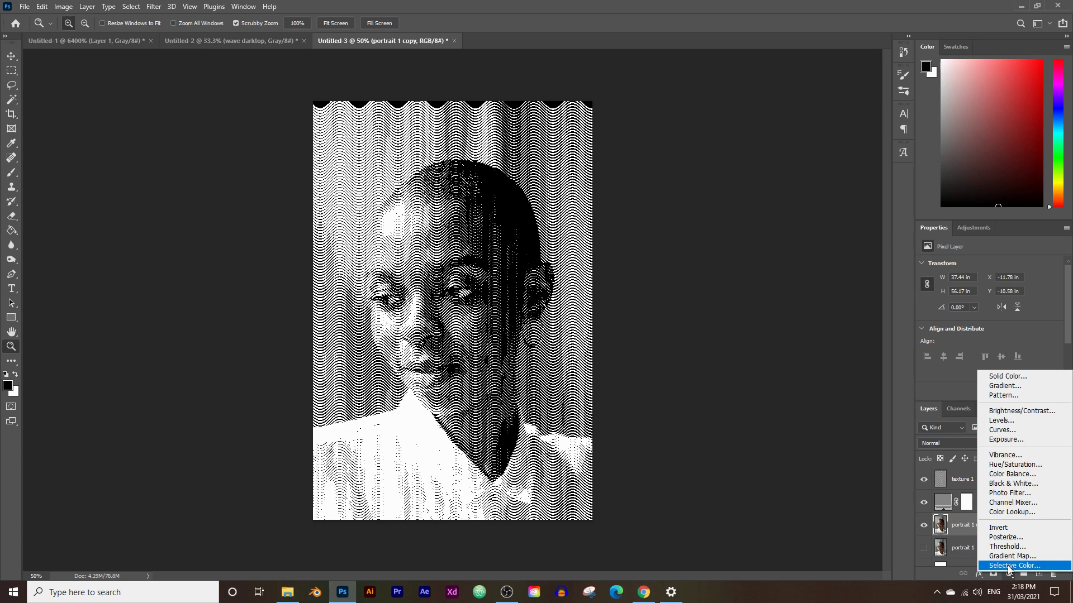
left_click(1009, 566)
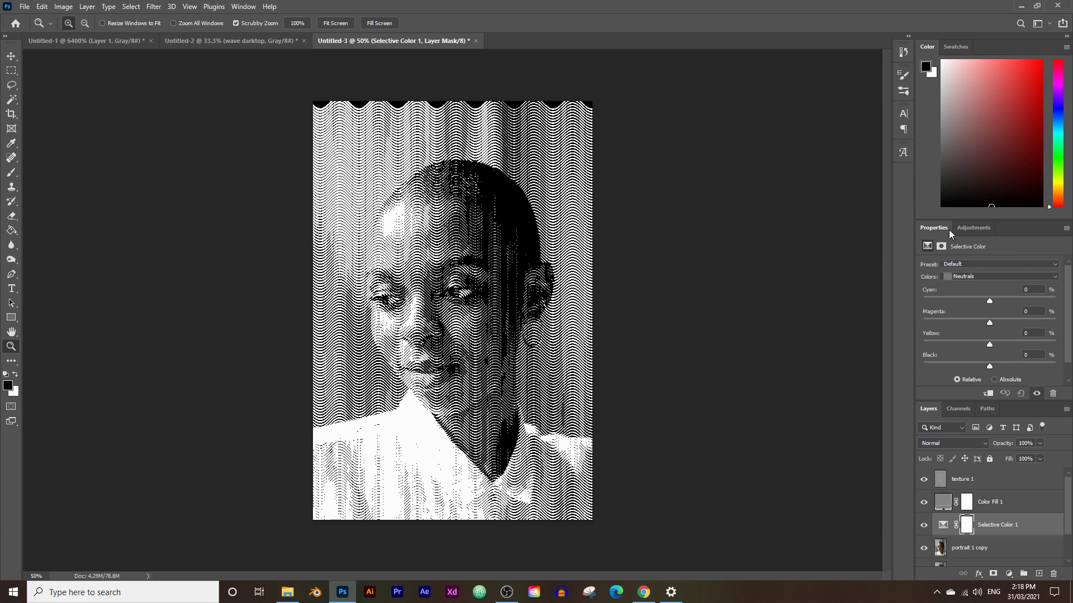
left_click(244, 7)
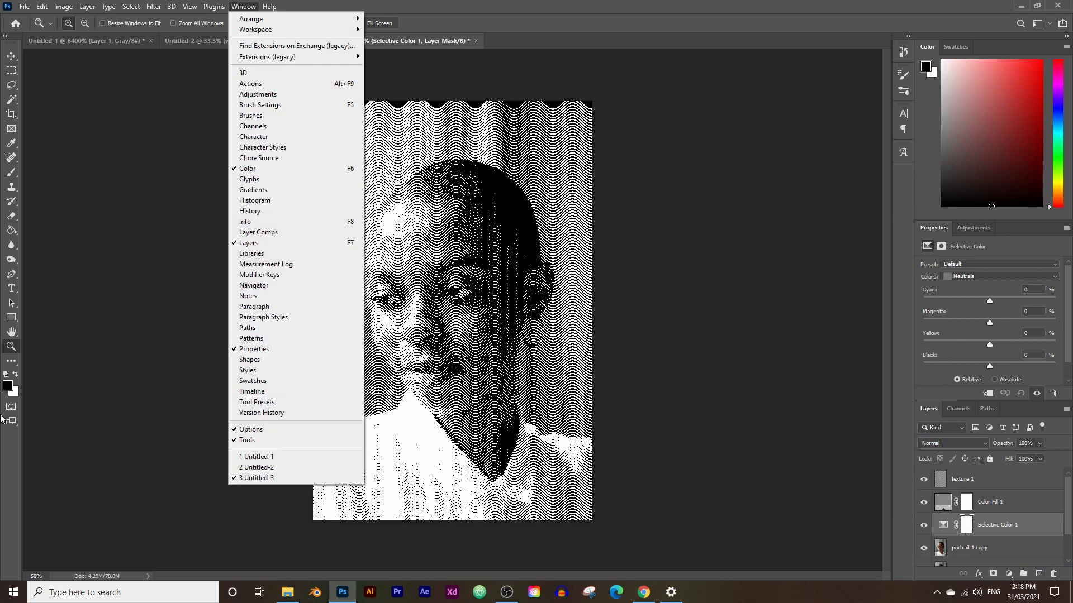
left_click(4, 456)
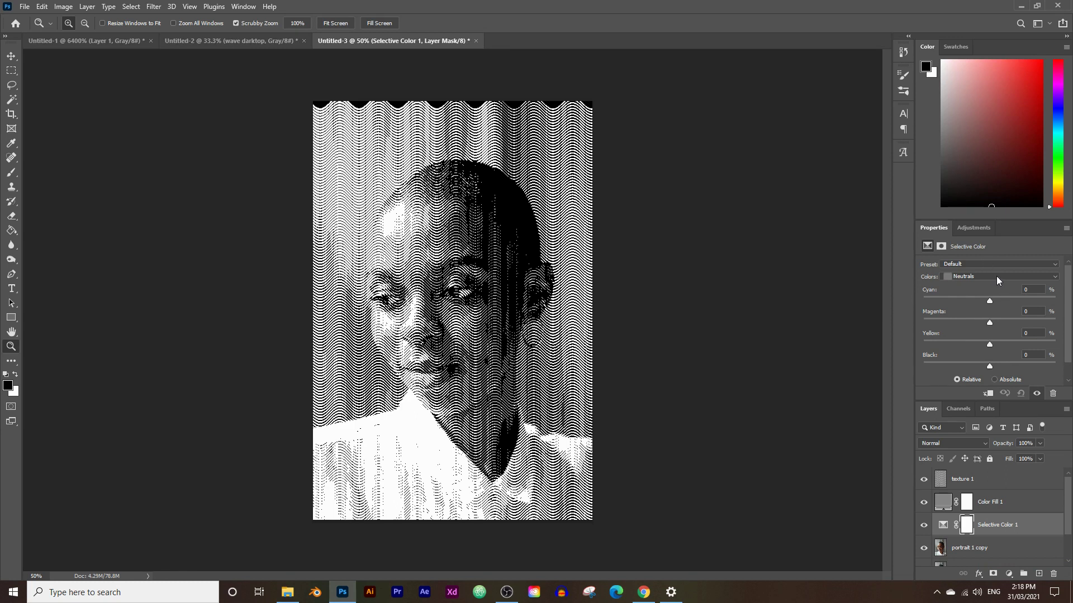
left_click(997, 276)
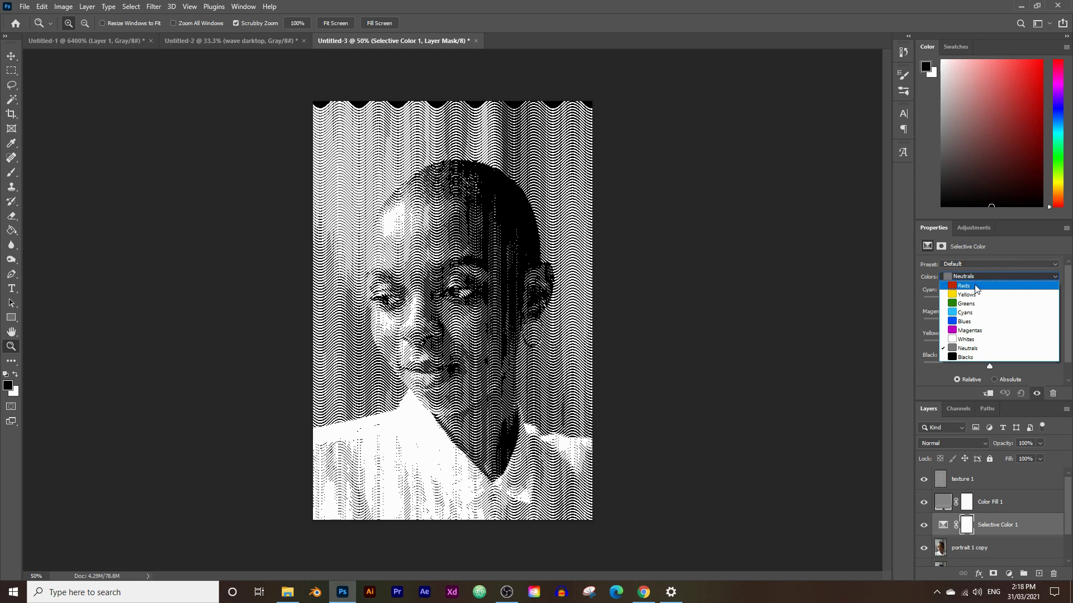
left_click(969, 349)
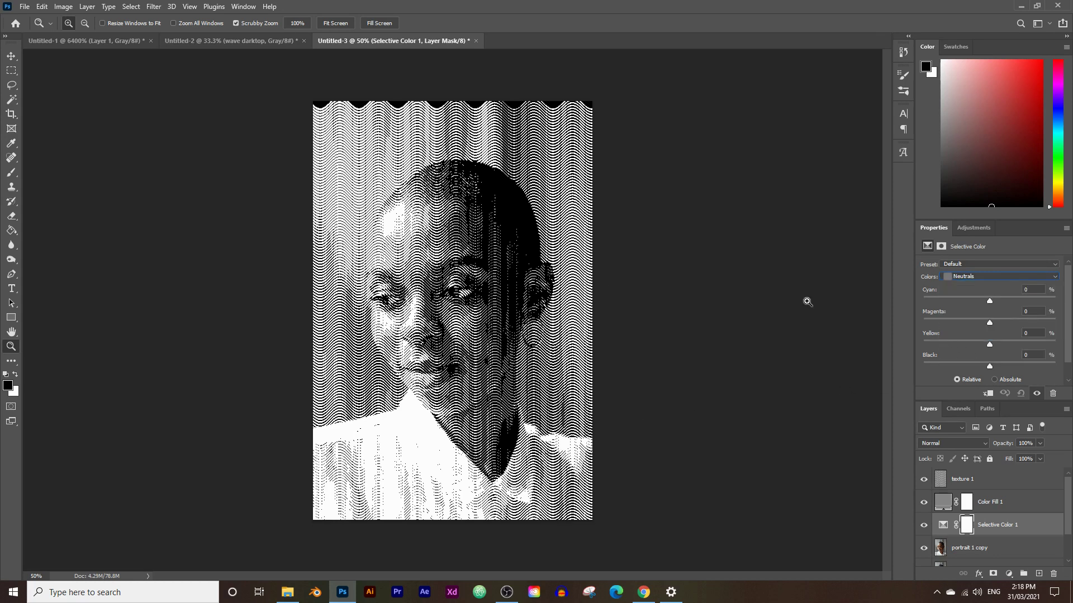
Adjust the Selective Color neutrals to Cyan +75%, Magenta -9% and Black +39%.
mouse_move(991, 300)
left_mouse_down()
mouse_move(1018, 296)
mouse_move(982, 309)
mouse_move(1024, 301)
mouse_move(1004, 304)
left_mouse_up()
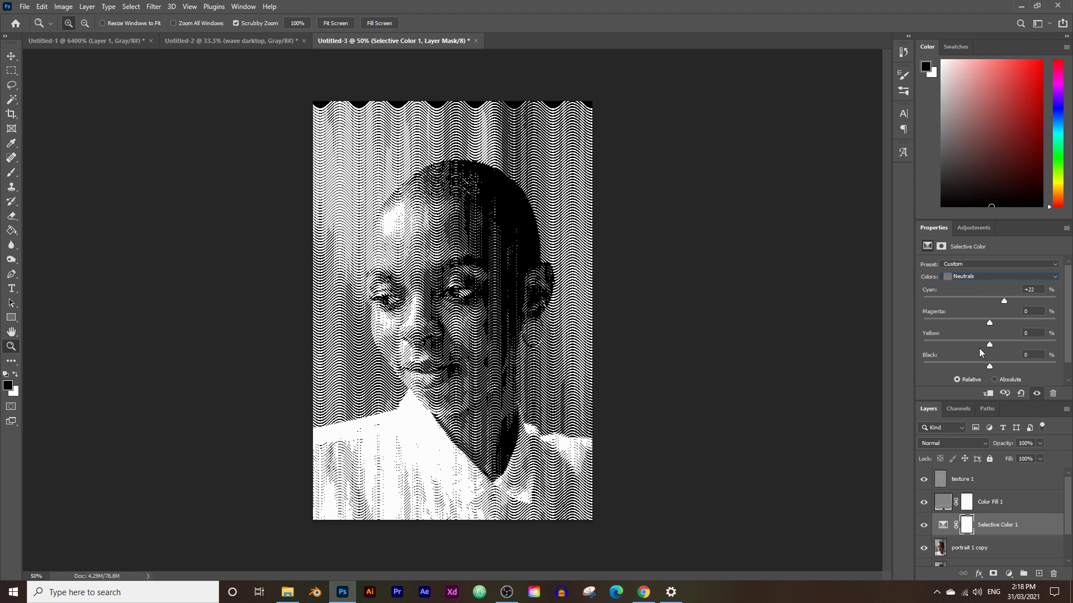
mouse_move(994, 367)
left_mouse_down()
mouse_move(1017, 362)
mouse_move(998, 361)
left_mouse_up()
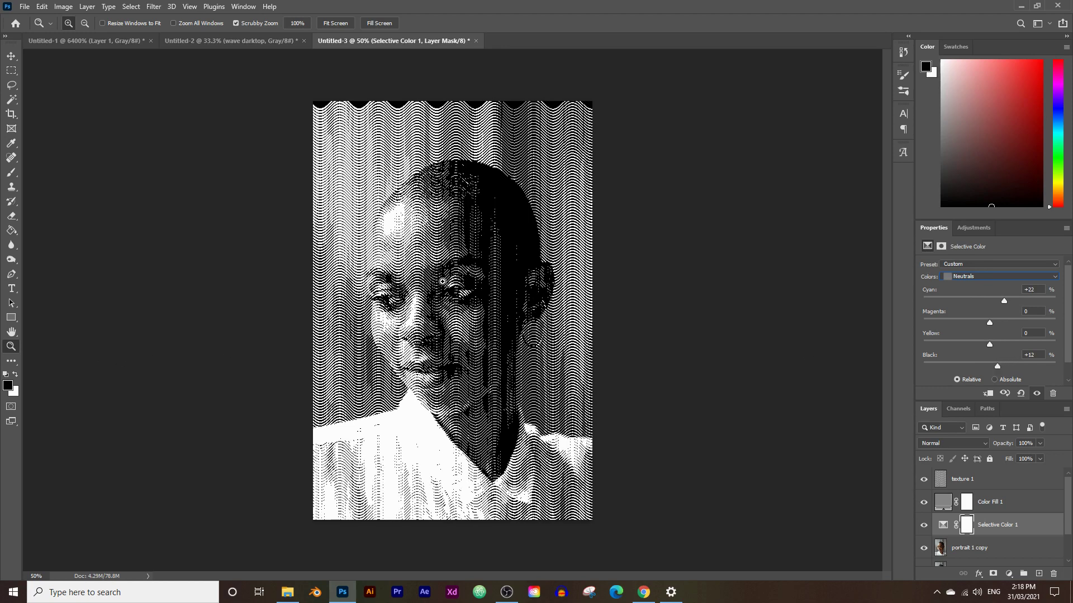
left_click(443, 282)
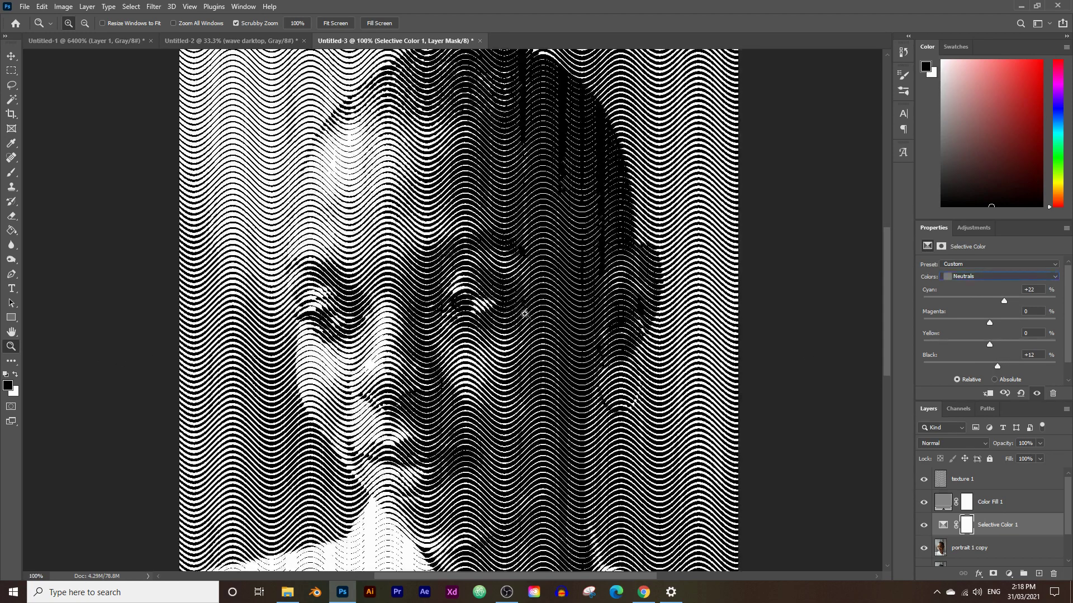
left_click_drag(989, 323, 1038, 297)
mouse_move(1007, 361)
left_mouse_down()
mouse_move(1034, 361)
mouse_move(1004, 357)
mouse_move(1014, 356)
left_mouse_up()
mouse_move(972, 324)
left_mouse_down()
mouse_move(941, 324)
mouse_move(951, 320)
left_mouse_up()
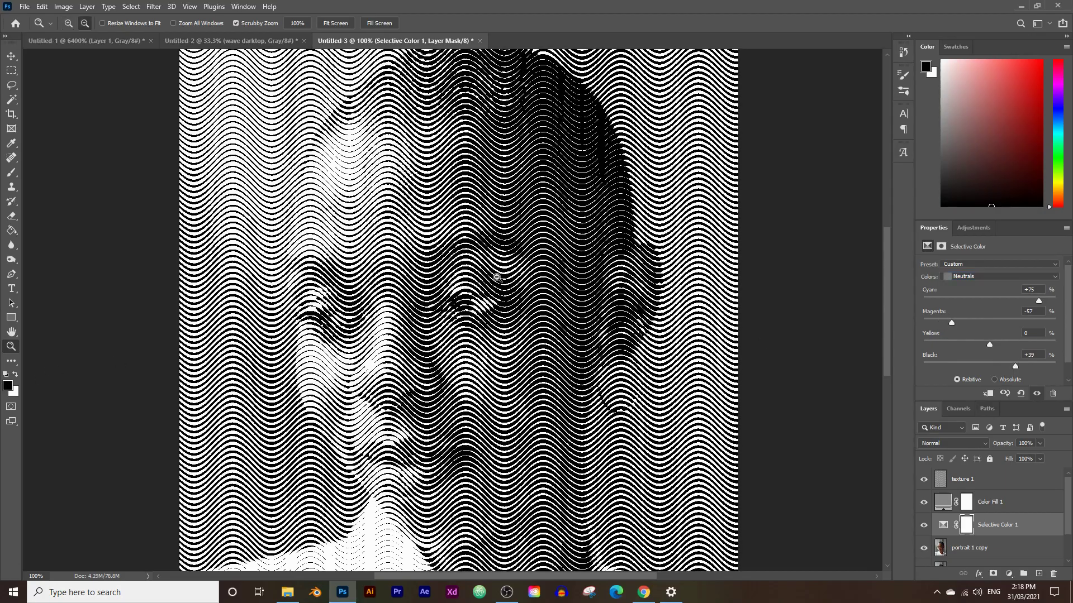
left_click(475, 248, "alt")
left_click(475, 249)
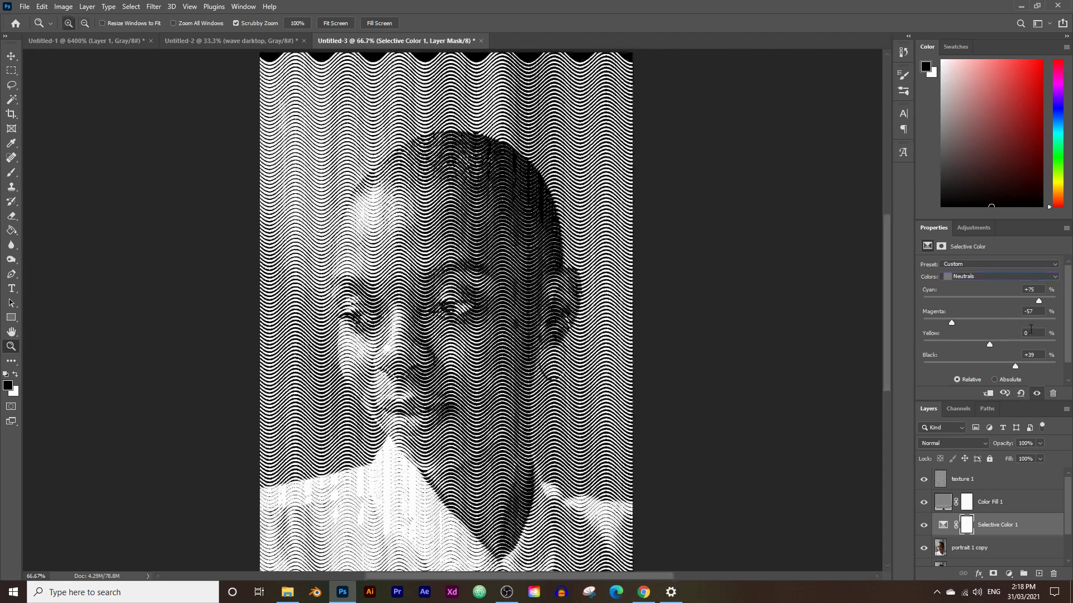
left_click_drag(979, 326, 984, 322)
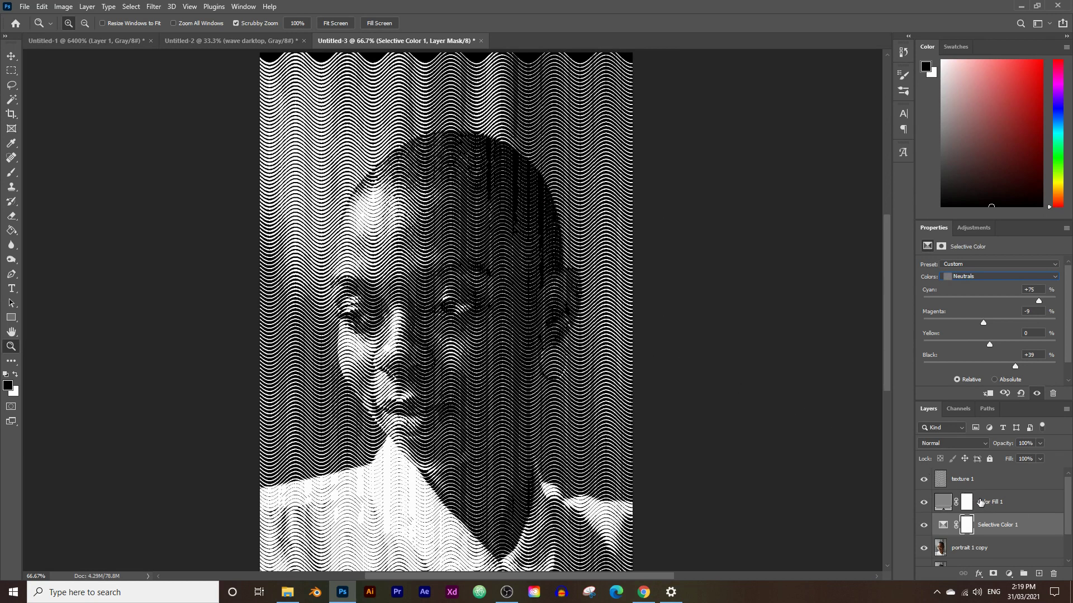
Hide the "texture 1", "Color Fill 1" and "Selective Color 1" layers and select the "portrait 1 copy" layer.
scroll(970, 528, "down", 1)
scroll(952, 522, "up", 1)
left_click_drag(922, 534, 924, 480)
scroll(973, 513, "down", 2)
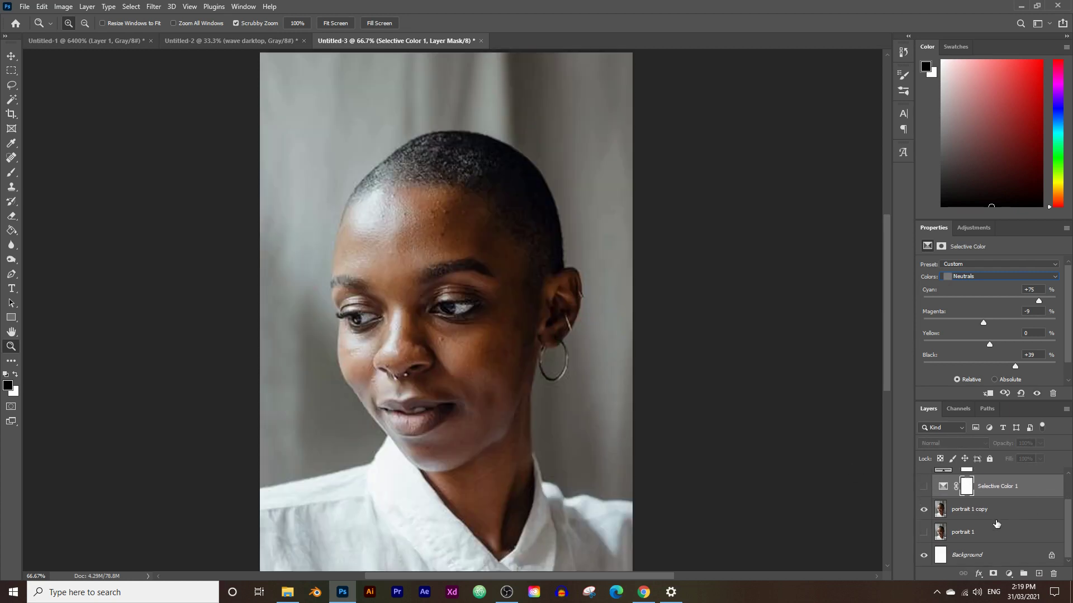
left_click(973, 512)
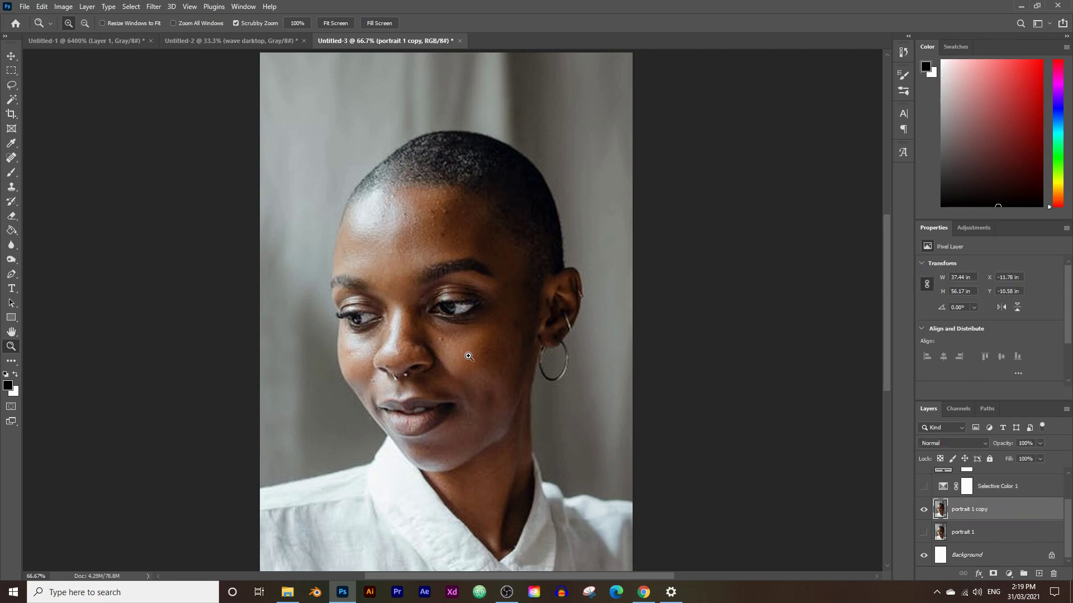
Select the woman in "portrait 1 copy" using Select Subject in Select and Mask, and apply the selection.
scroll(469, 357, "down", 1)
left_click(13, 70)
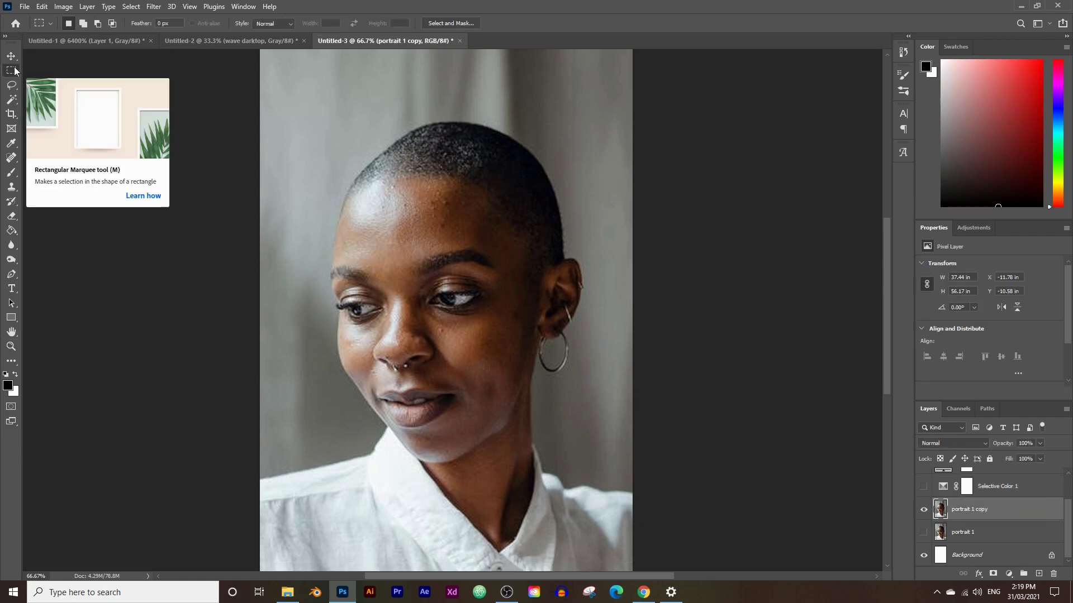
left_click(459, 24)
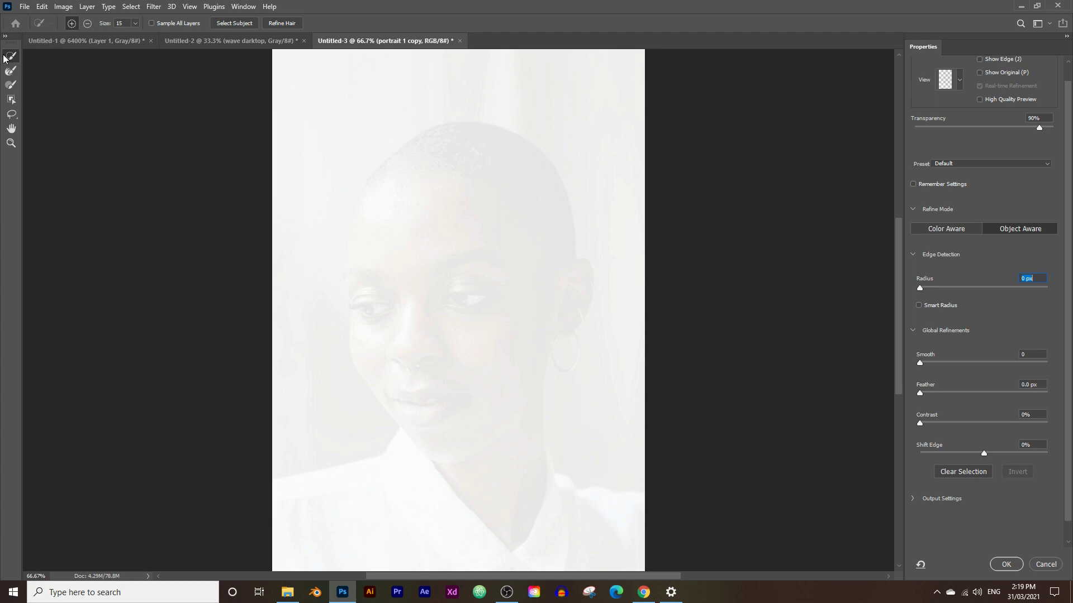
left_click(229, 25)
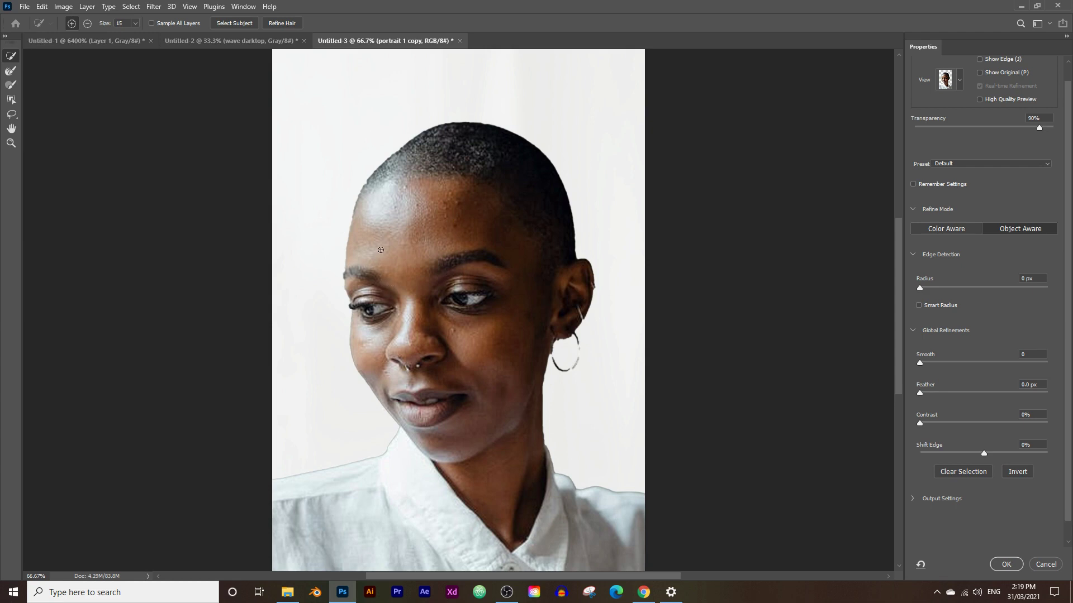
left_click(996, 565)
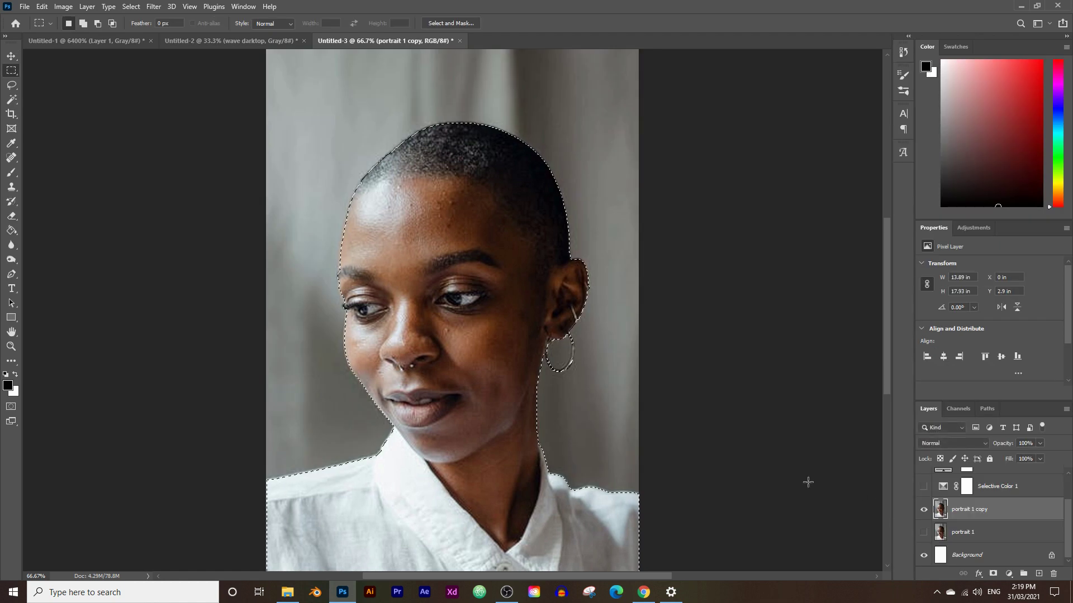
Mask "portrait 1 copy" with the subject selection and show the "Selective Color 1", "Color Fill 1" and "texture 1" layers.
left_click(996, 574)
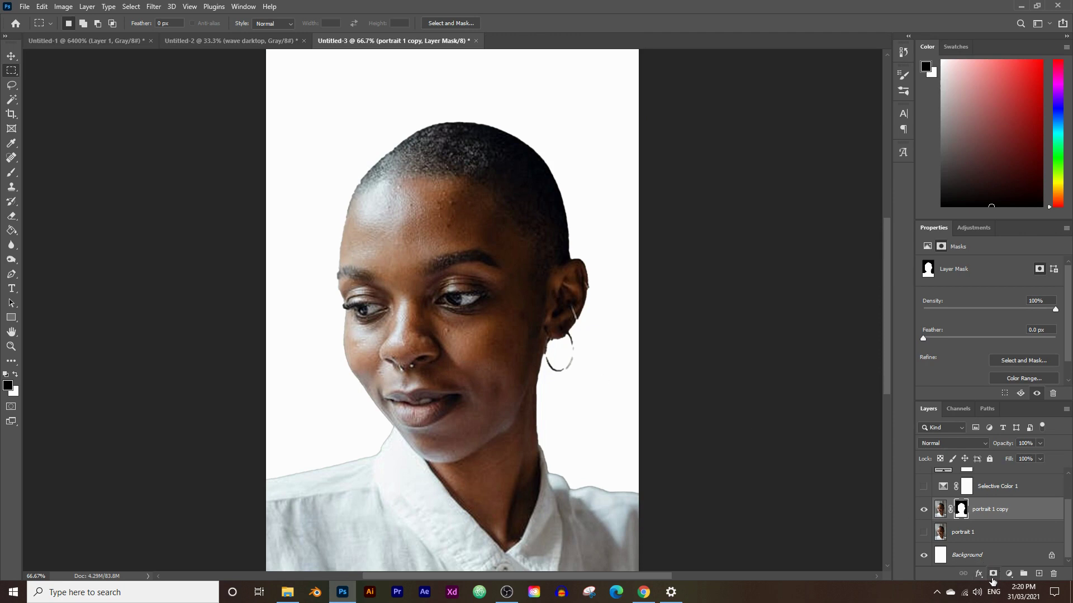
scroll(1000, 551, "up", 2)
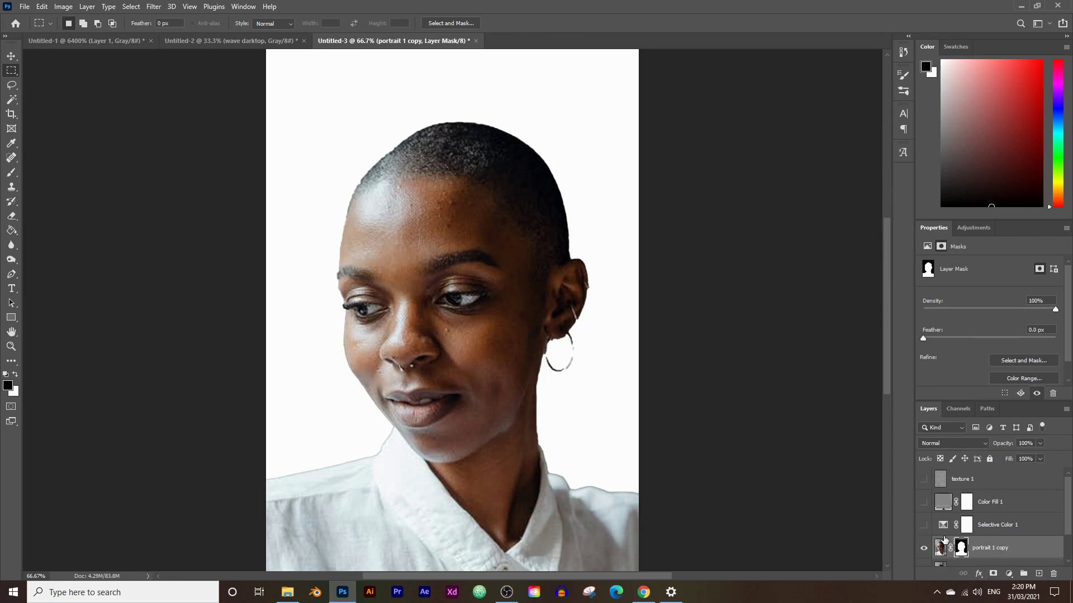
left_click(924, 524)
left_click(924, 502)
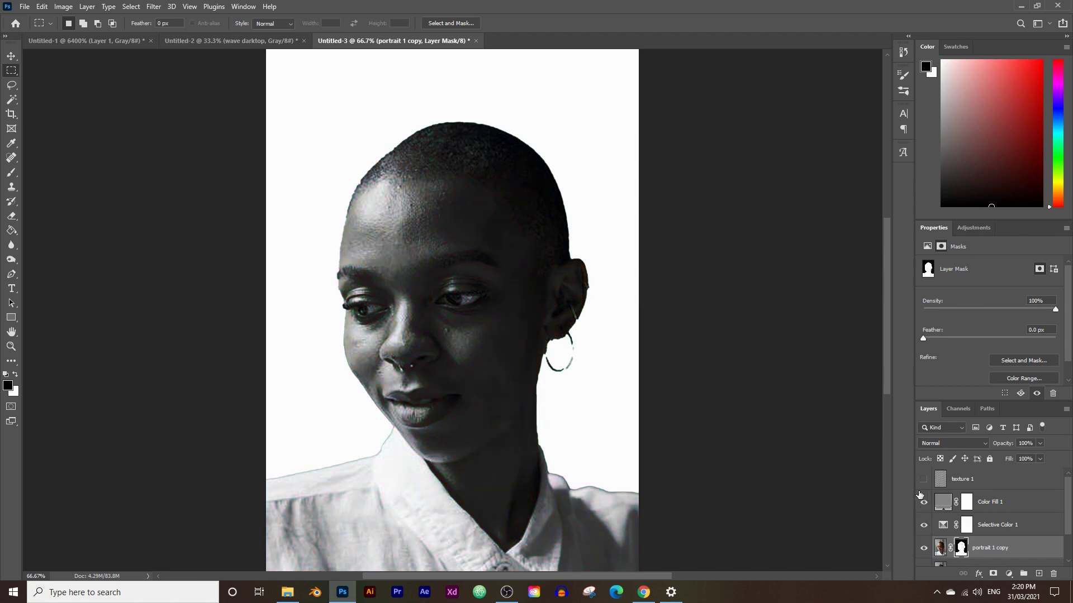
left_click(923, 479)
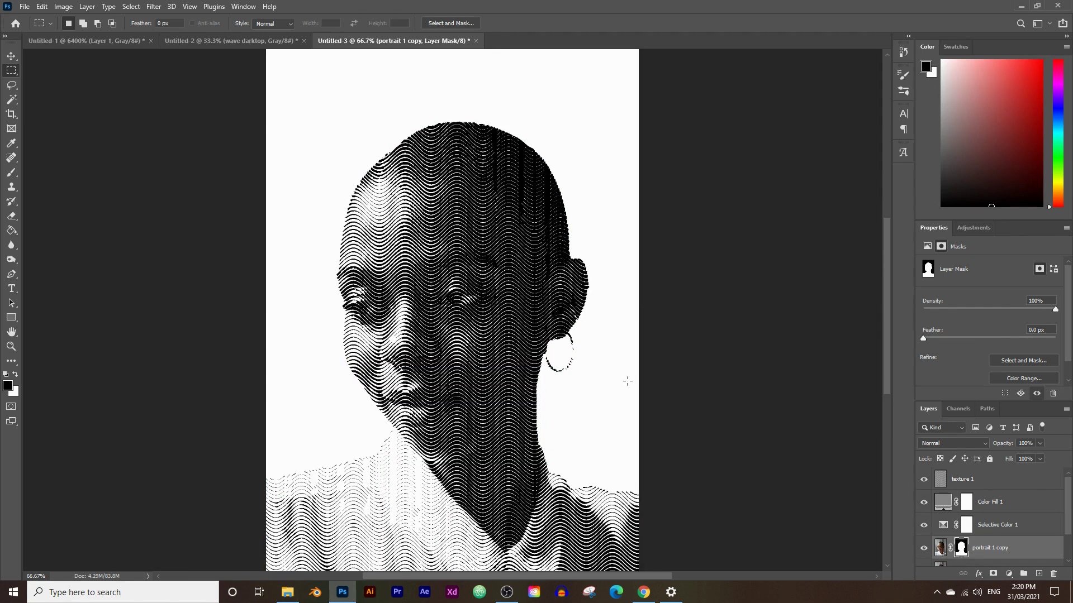
Adjust the neutrals of "Selective Color 1" to Magenta -37% and Yellow +5%.
left_click(1000, 531)
left_click(988, 527)
left_click(1004, 345)
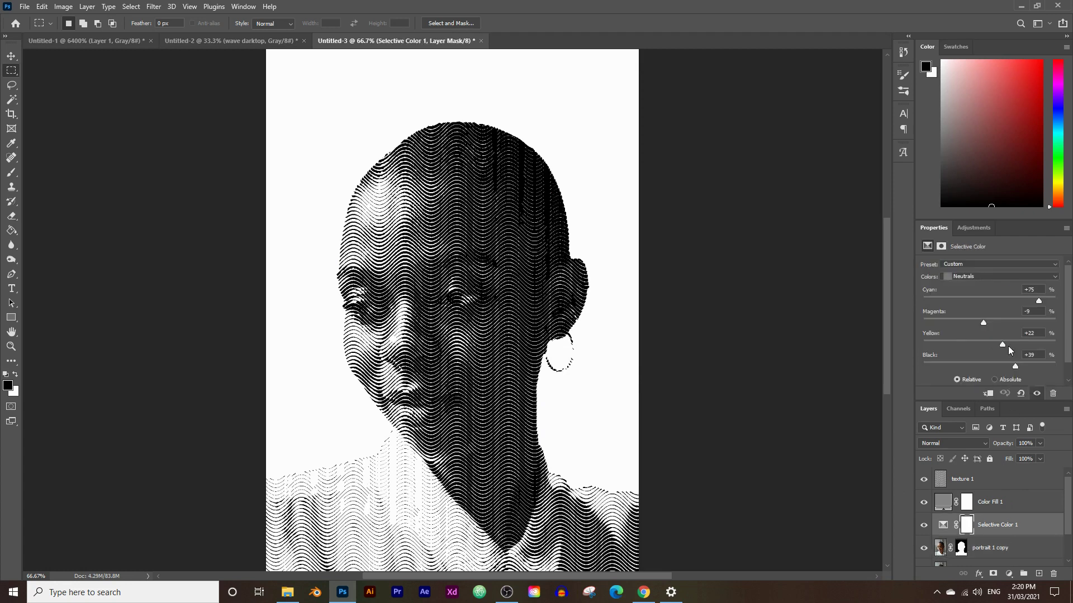
mouse_move(1008, 344)
left_mouse_down()
mouse_move(990, 340)
mouse_move(1002, 317)
mouse_move(963, 321)
left_mouse_up()
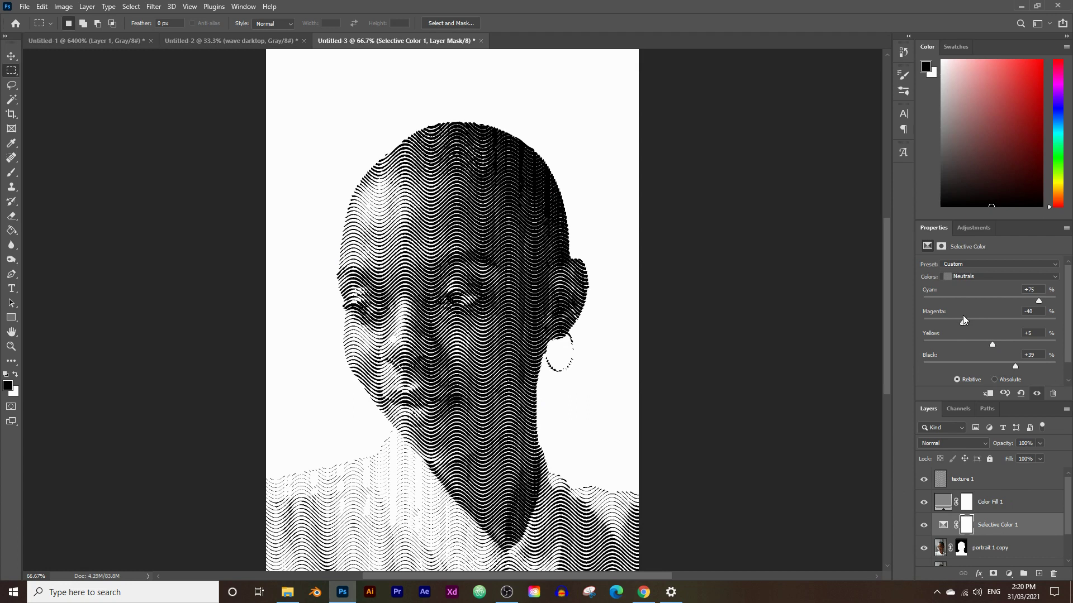
left_click(11, 347)
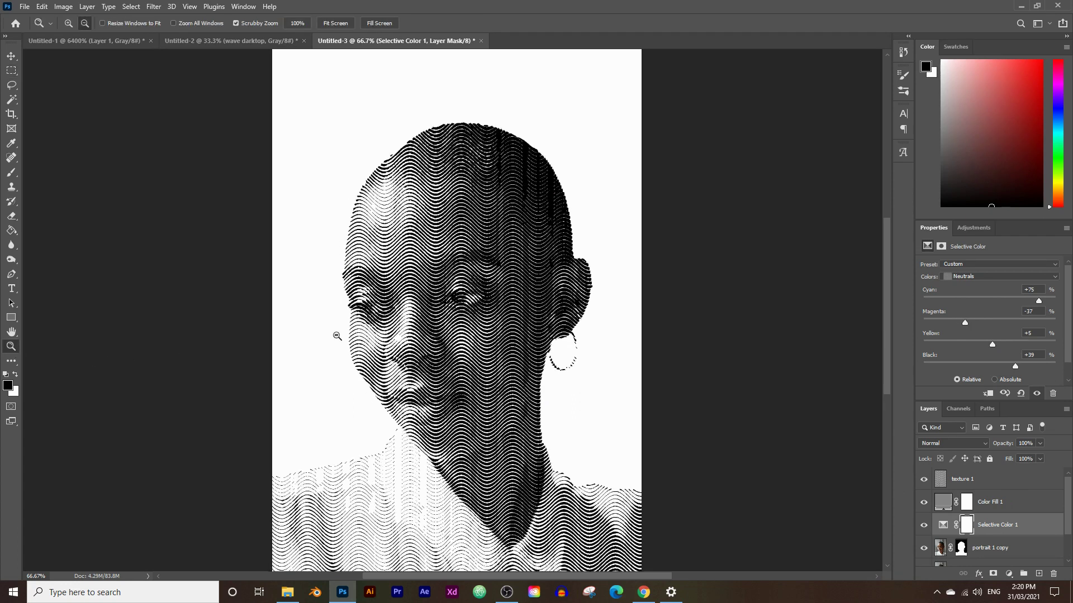
left_click(336, 337, "alt")
left_click(464, 310, "alt")
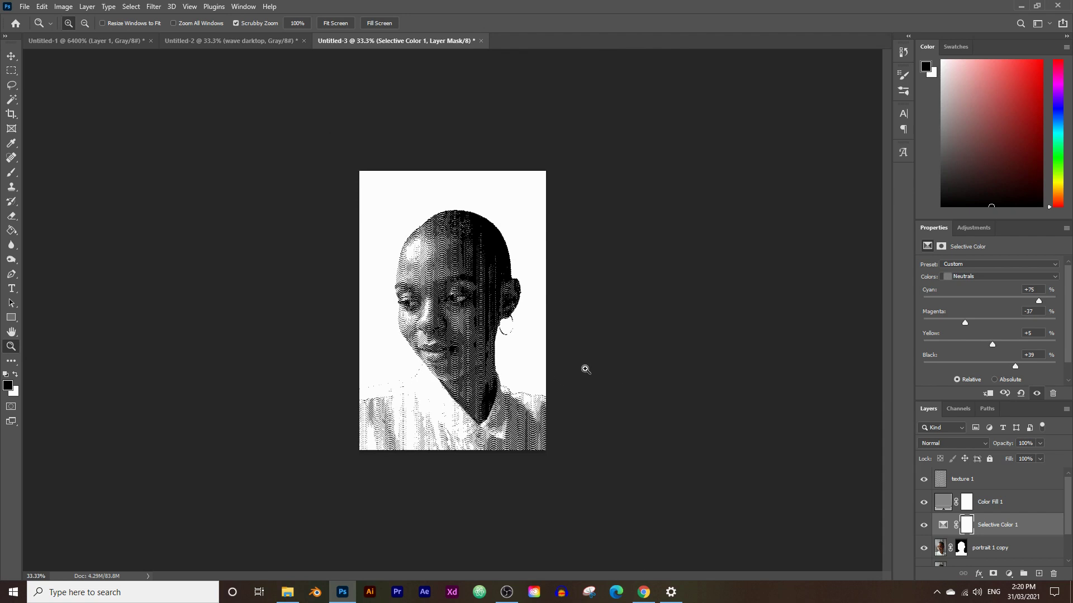
left_click(461, 302)
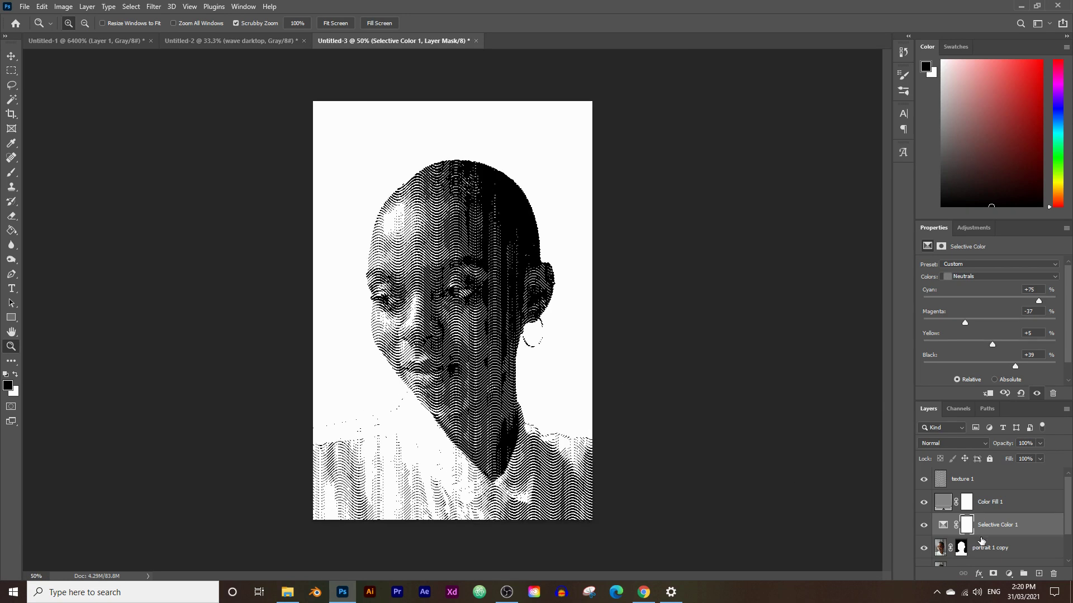
Load the "portrait 1 copy" mask as a selection and add a new layer above it named "black outline".
scroll(983, 544, "down", 1)
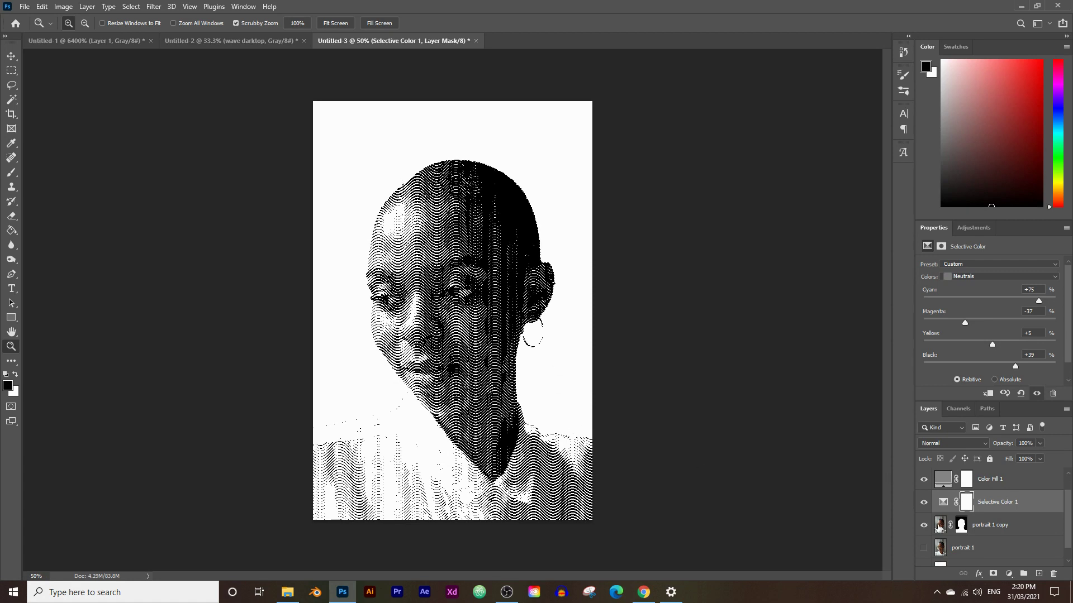
left_click(961, 526, "ctrl")
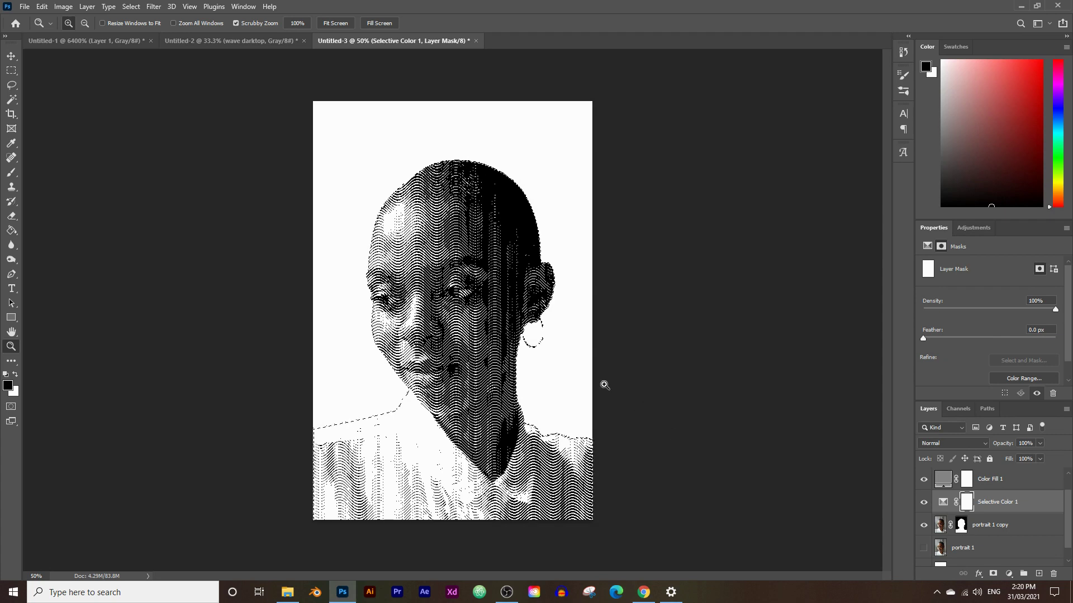
left_click(1005, 526)
left_click(1037, 574)
double_click(962, 525)
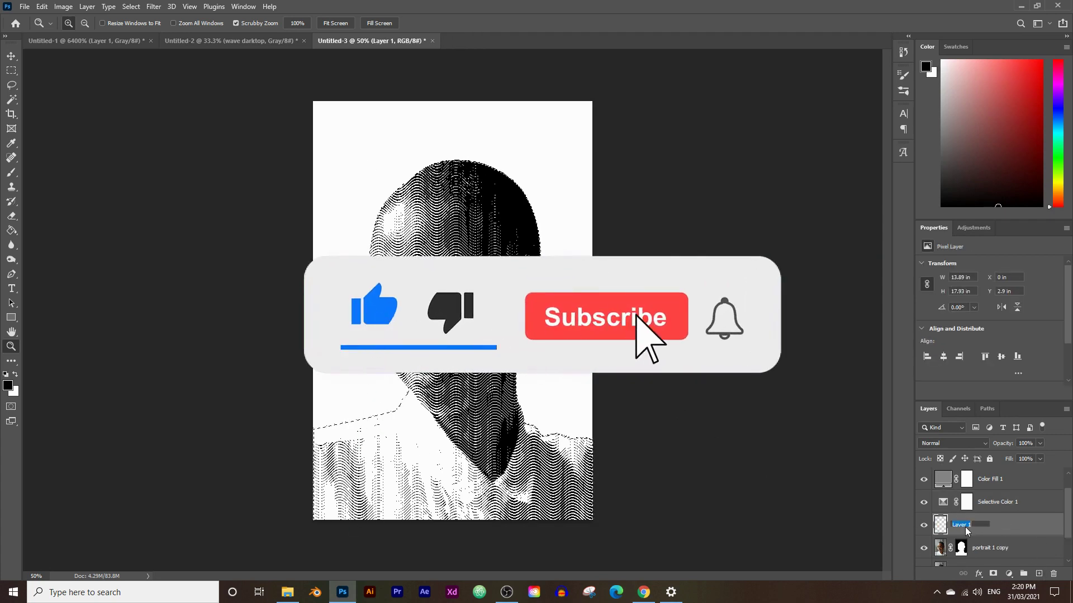
type("bac")
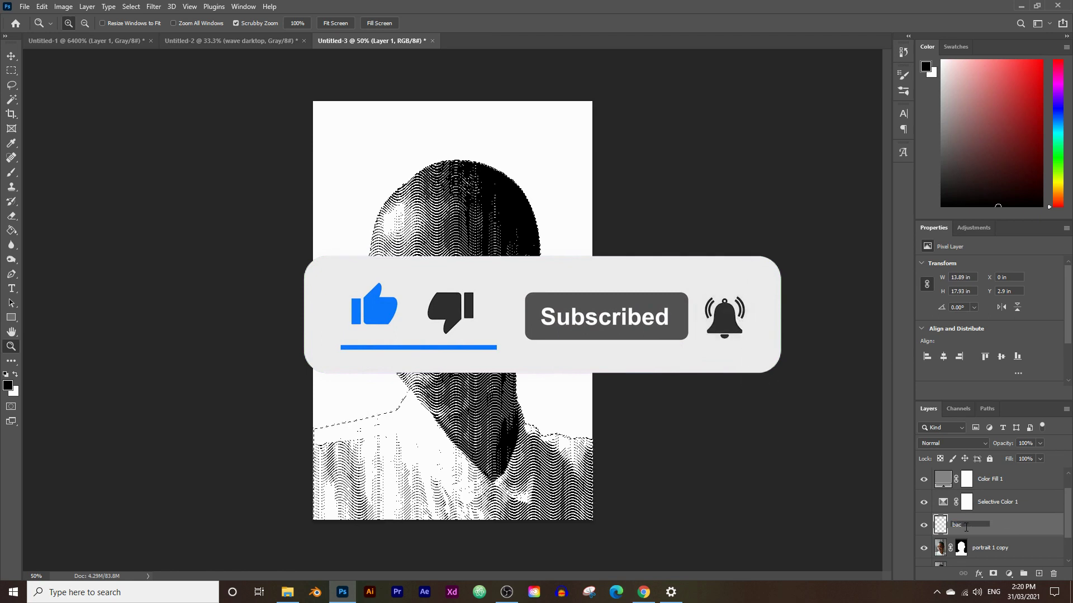
type("lack outline")
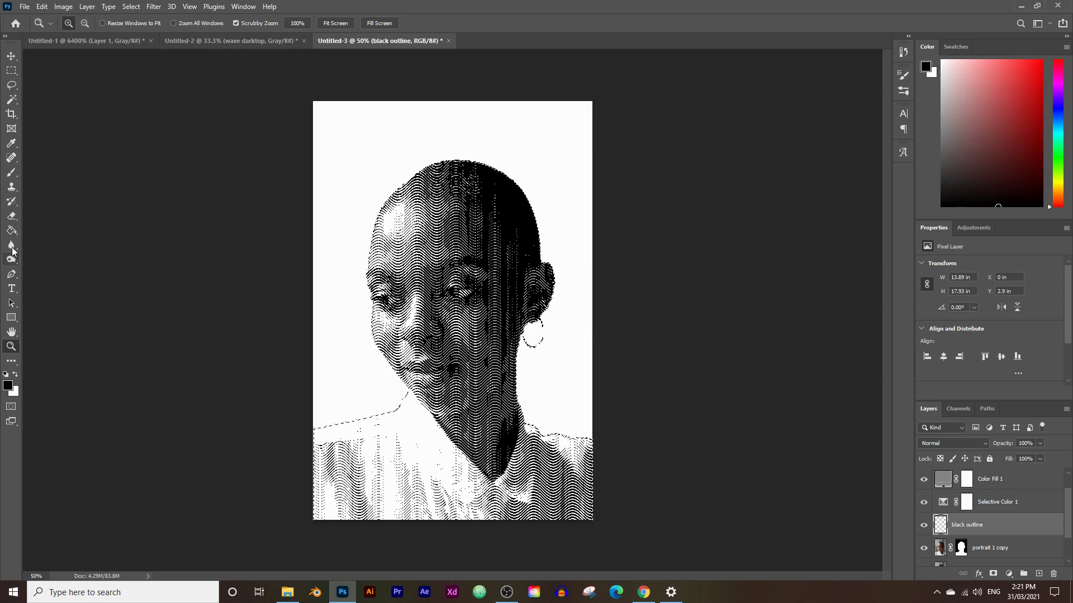
Fill the selected silhouette with black on the "black outline" layer and contract the selection by 12 pixels.
left_click(11, 230)
left_click(405, 286)
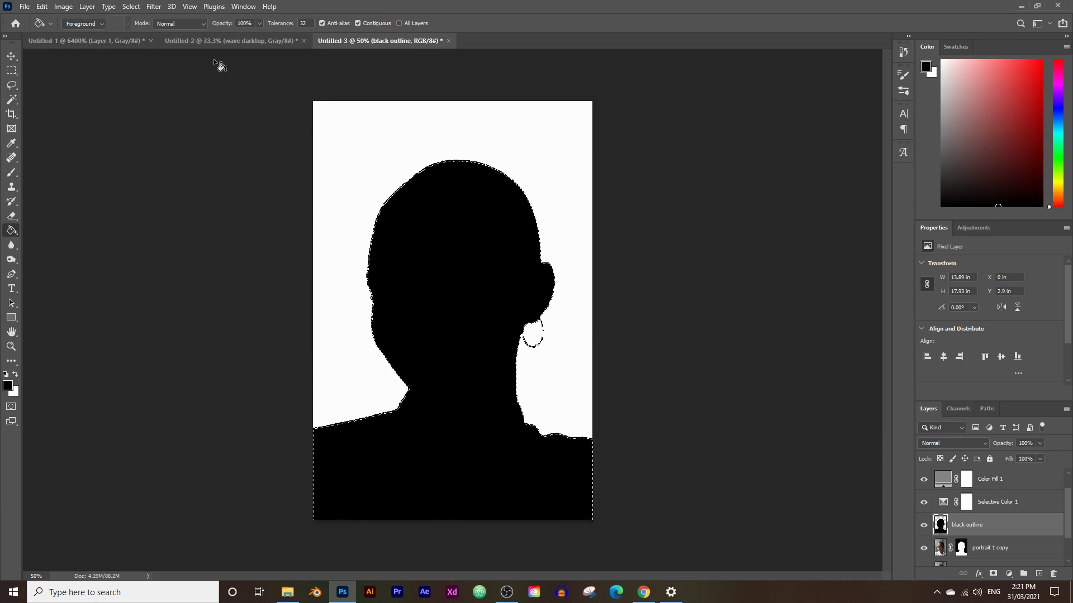
left_click(131, 6)
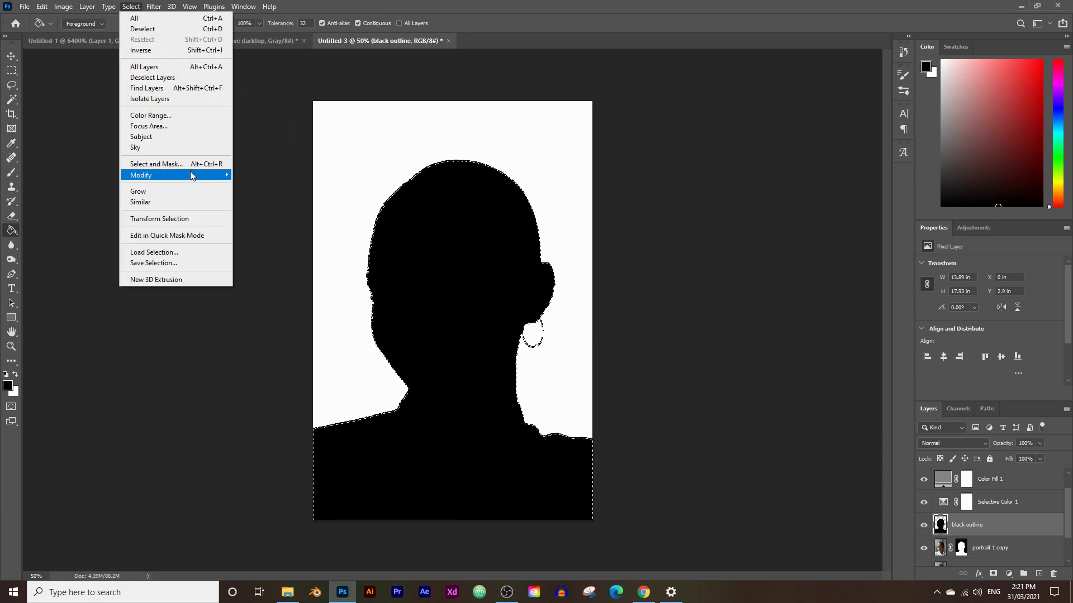
mouse_move(190, 175)
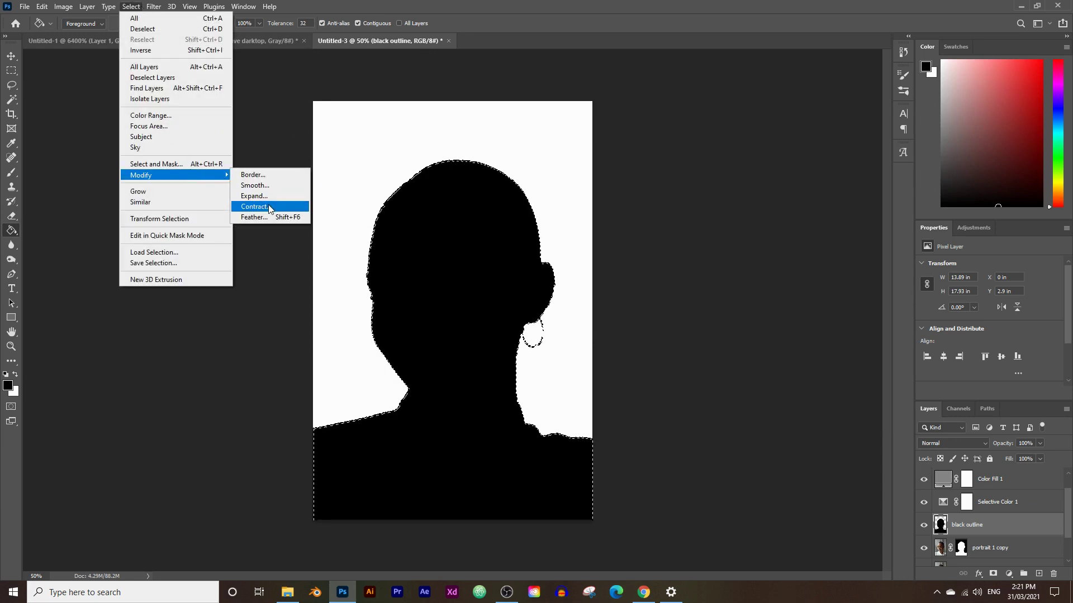
left_click(254, 206)
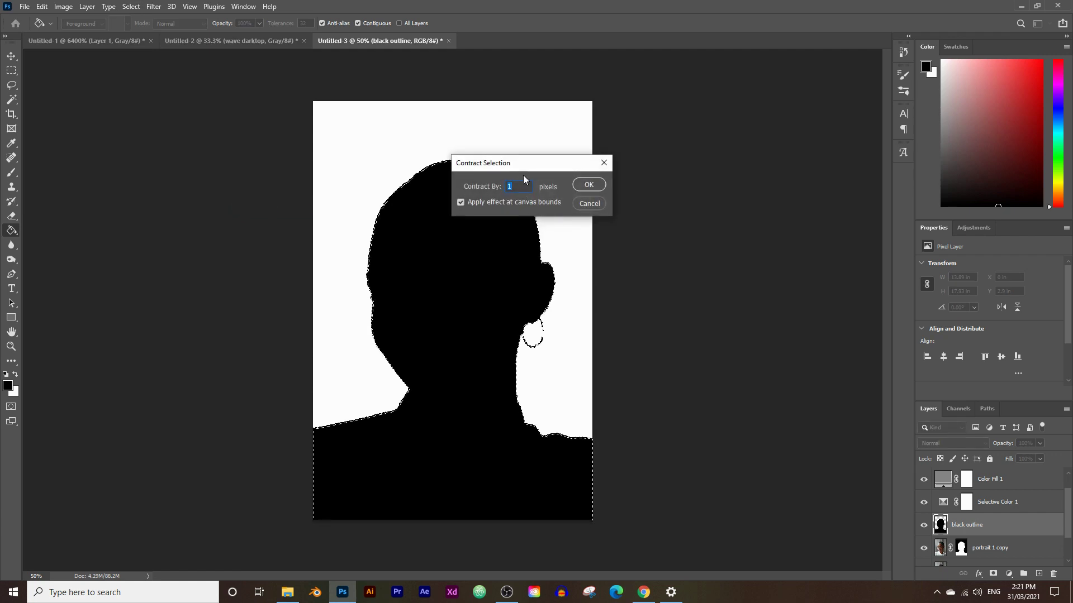
left_click_drag(524, 163, 612, 188)
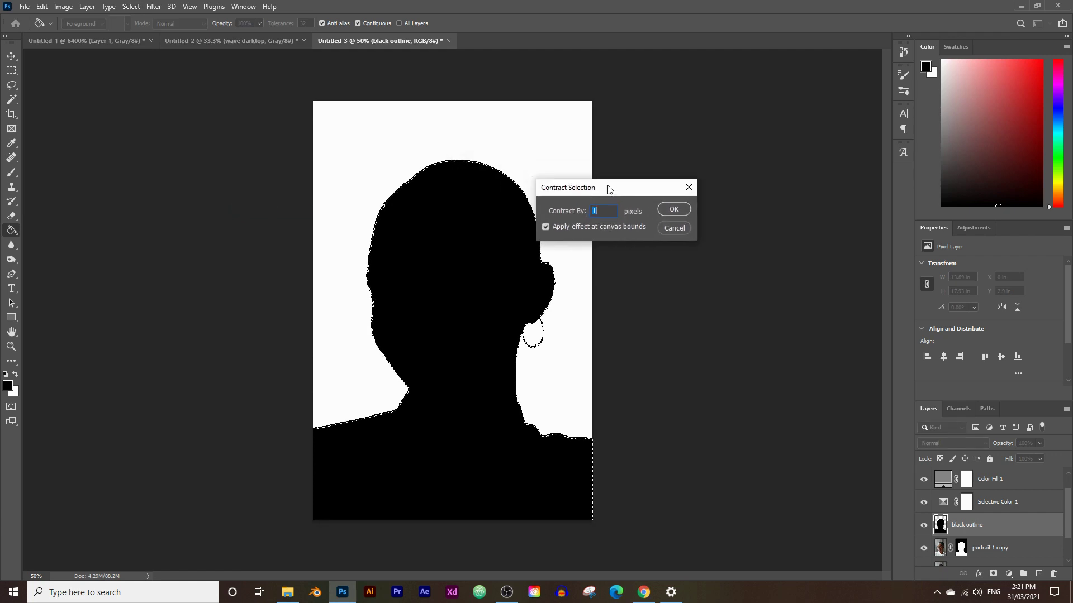
type("12")
left_click(673, 209)
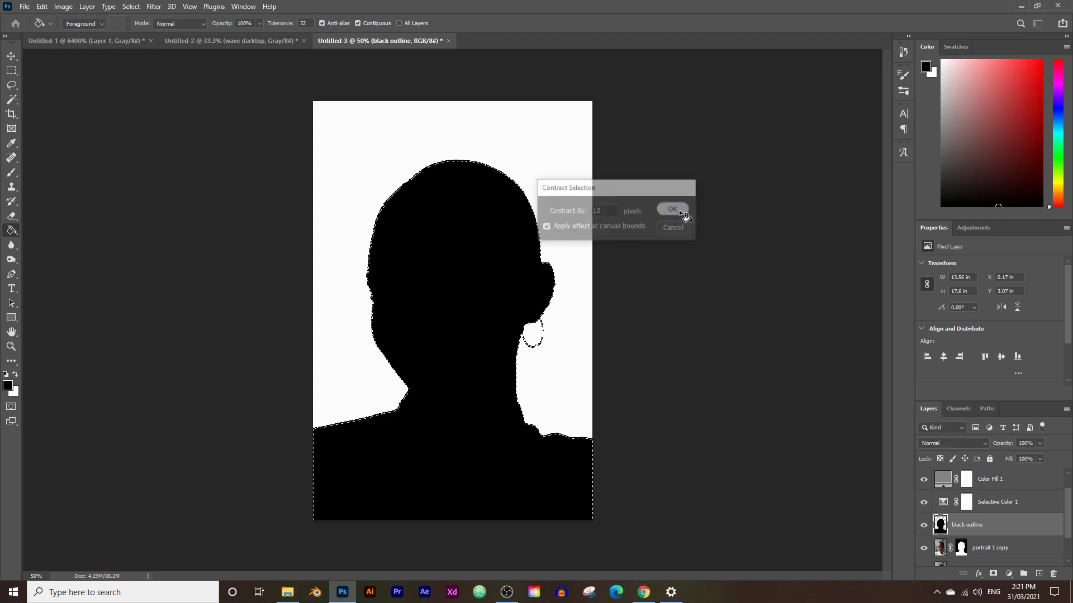
key("z")
left_click_drag(411, 188, 402, 172)
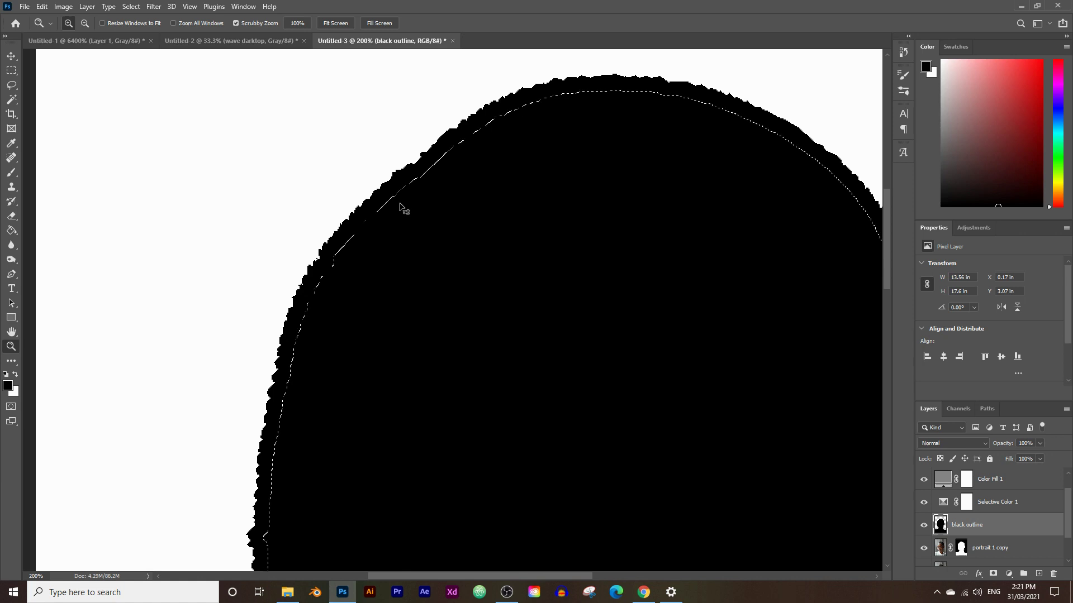
Undo the 12-pixel contraction and contract the silhouette selection by a smaller amount.
key("ctrl+d")
left_click(141, 8)
mouse_move(187, 175)
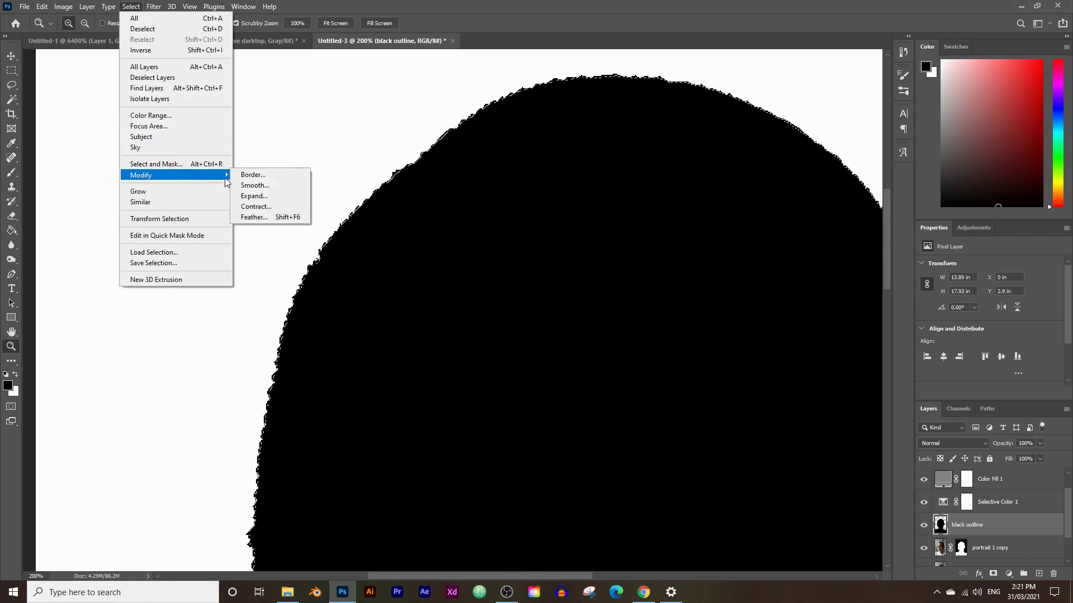
left_click(270, 208)
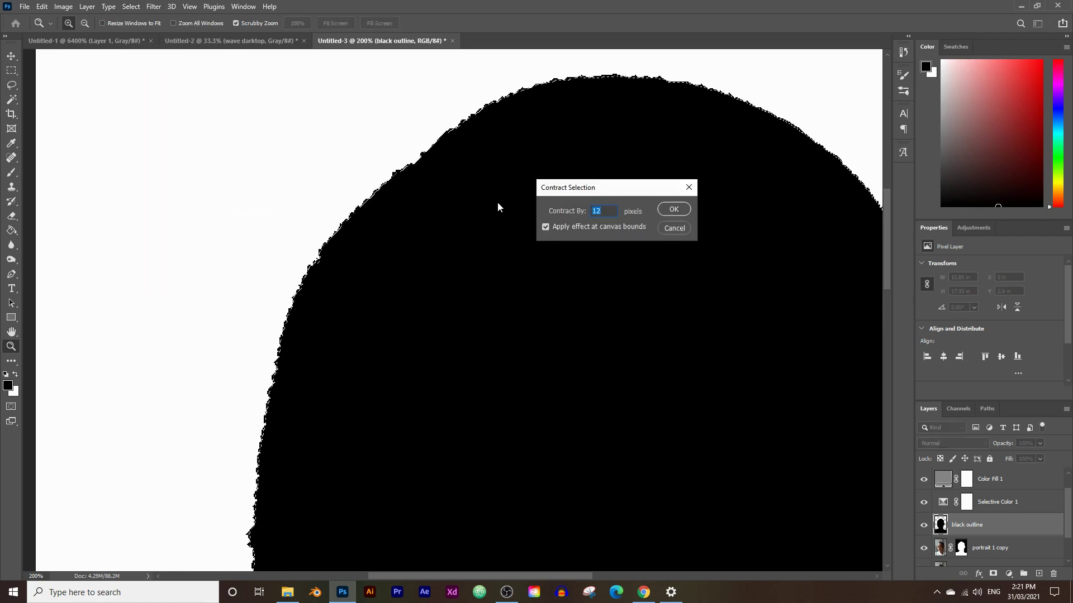
left_click(673, 209)
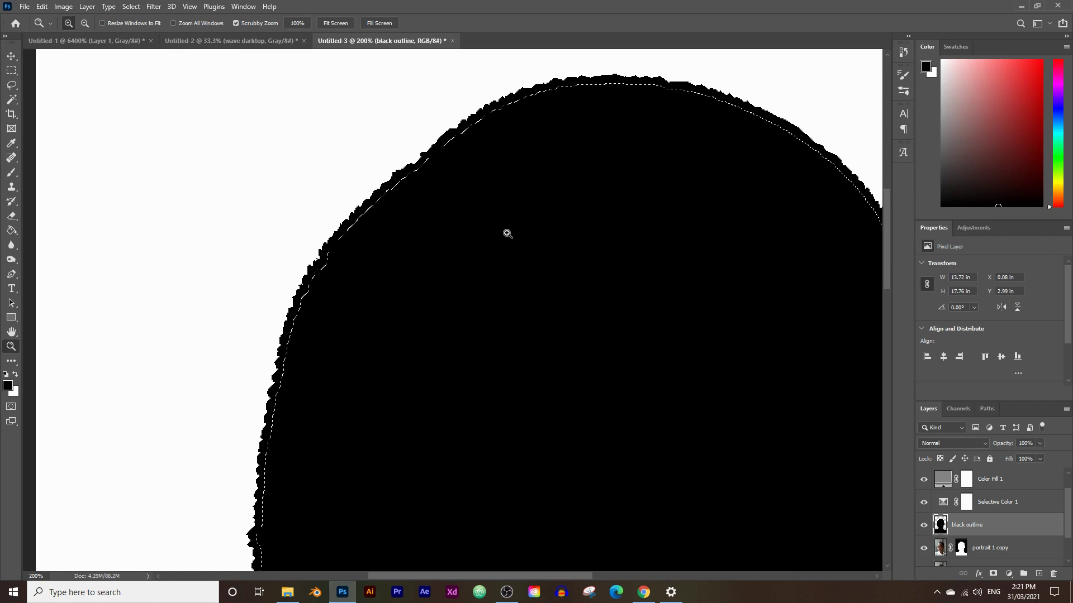
Delete the black fill inside the contracted selection so only a thin outline remains, and deselect.
left_click(551, 246, "alt")
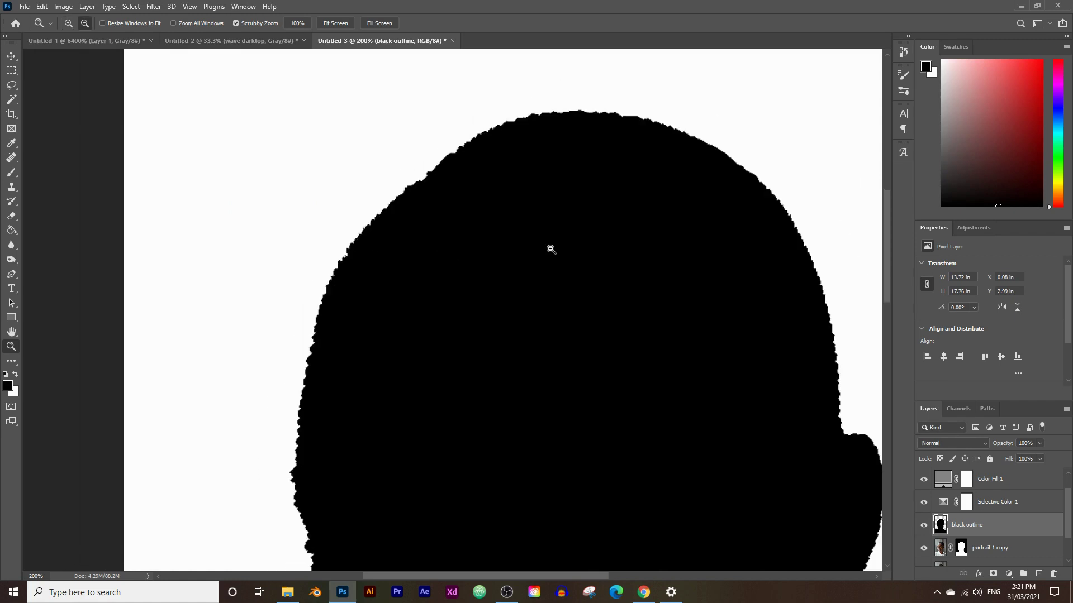
left_click(551, 246, "alt")
left_click(550, 249, "alt")
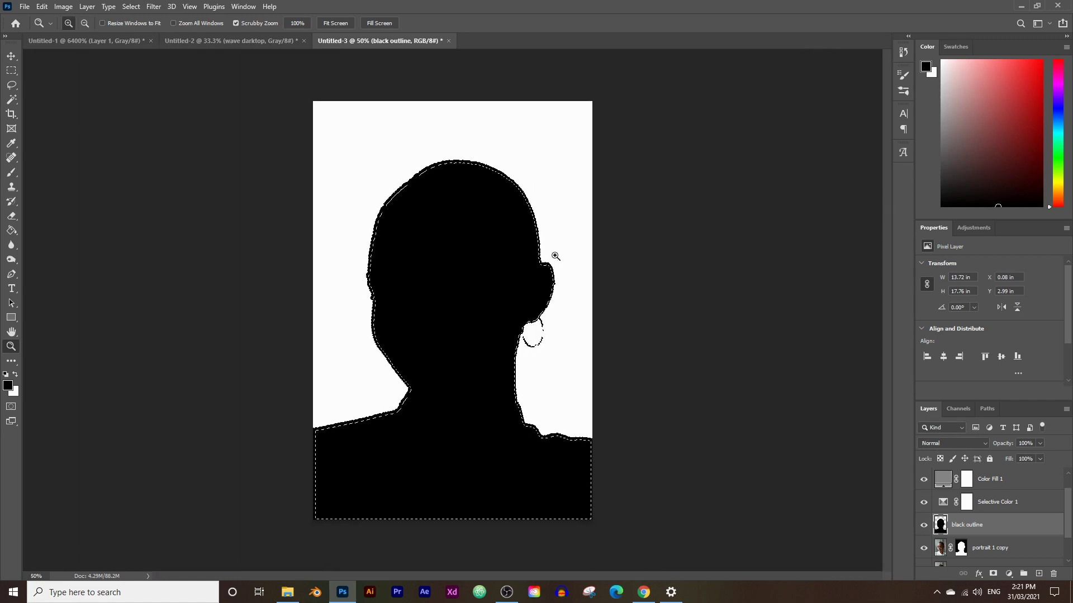
key("Delete")
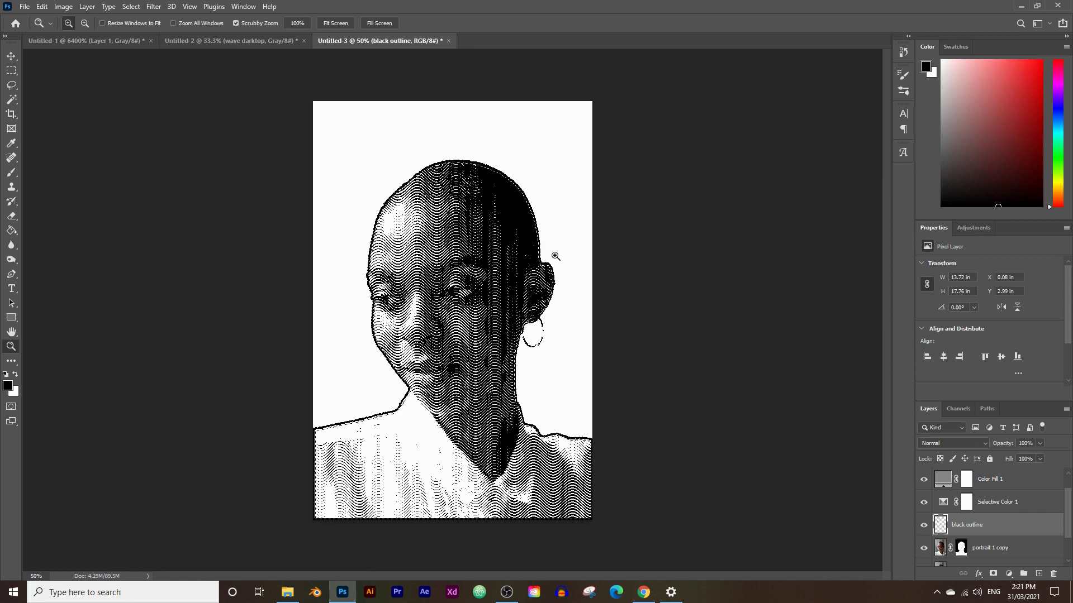
key("ctrl+d")
Examine the black outline around the woman's head and earring up close and in the full portrait.
left_click(476, 269)
left_click(475, 269)
scroll(388, 169, "up", 3)
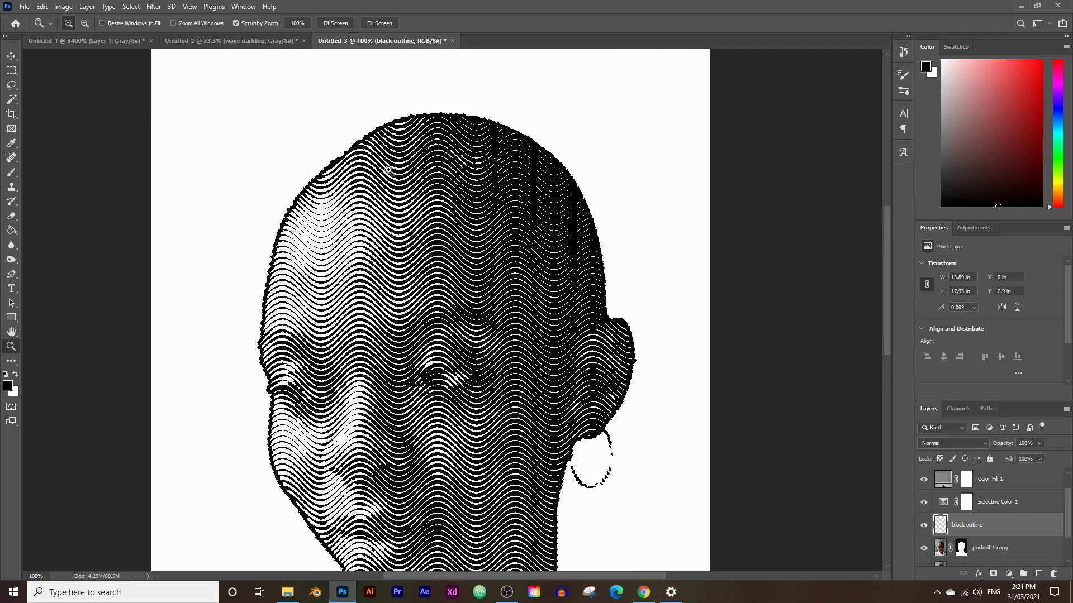
left_click(389, 169)
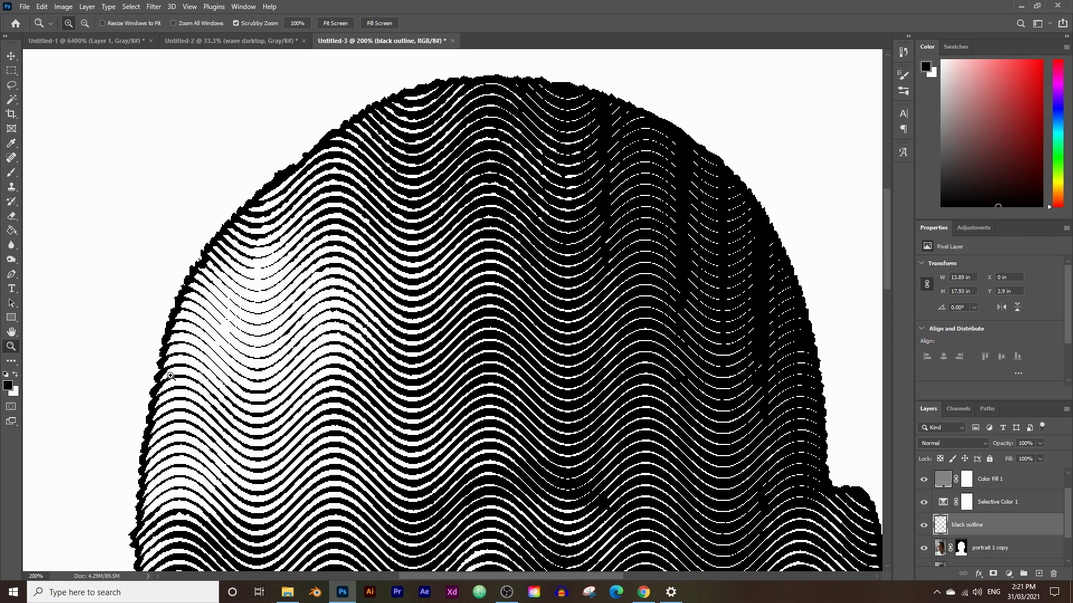
scroll(179, 368, "down", 5)
left_click(441, 299, "alt")
left_click(468, 292, "alt")
scroll(469, 293, "down", 3)
left_click(876, 459, "alt")
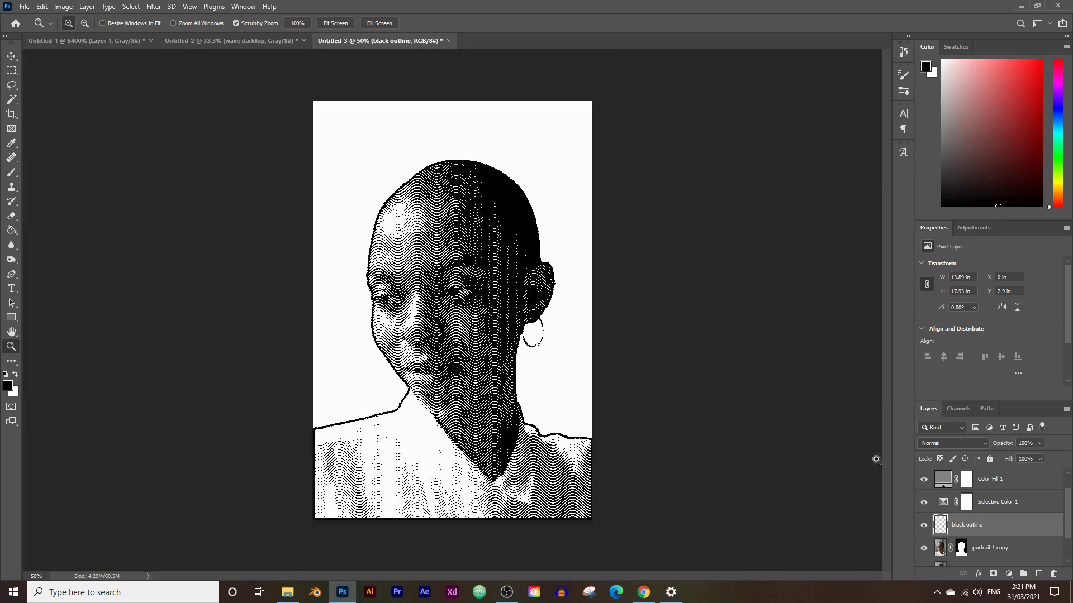
Delete the "black outline" layer.
left_click(923, 525)
left_click_drag(1013, 531, 1054, 574)
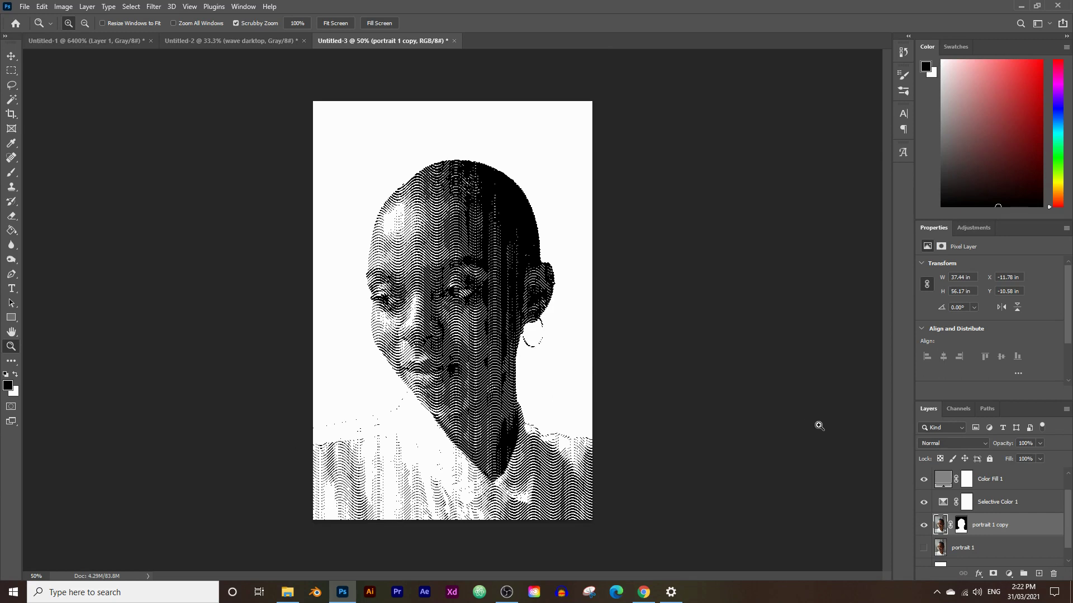
Rotate the "texture 1" layer by about -21° and shift it so the tilted waves cover the portrait.
scroll(1006, 509, "up", 1)
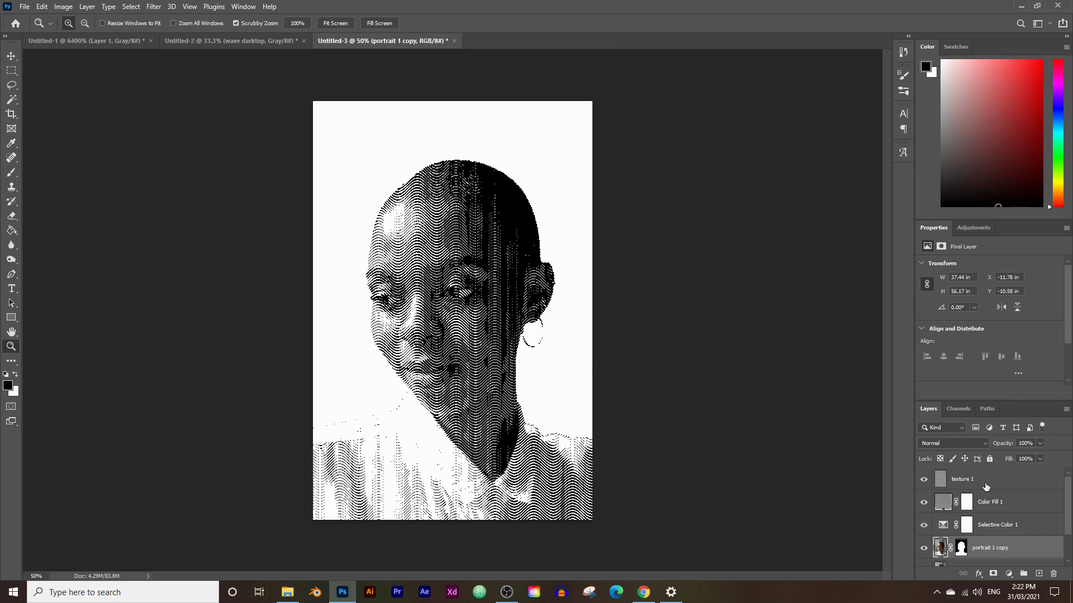
left_click(986, 487)
key("ctrl+t")
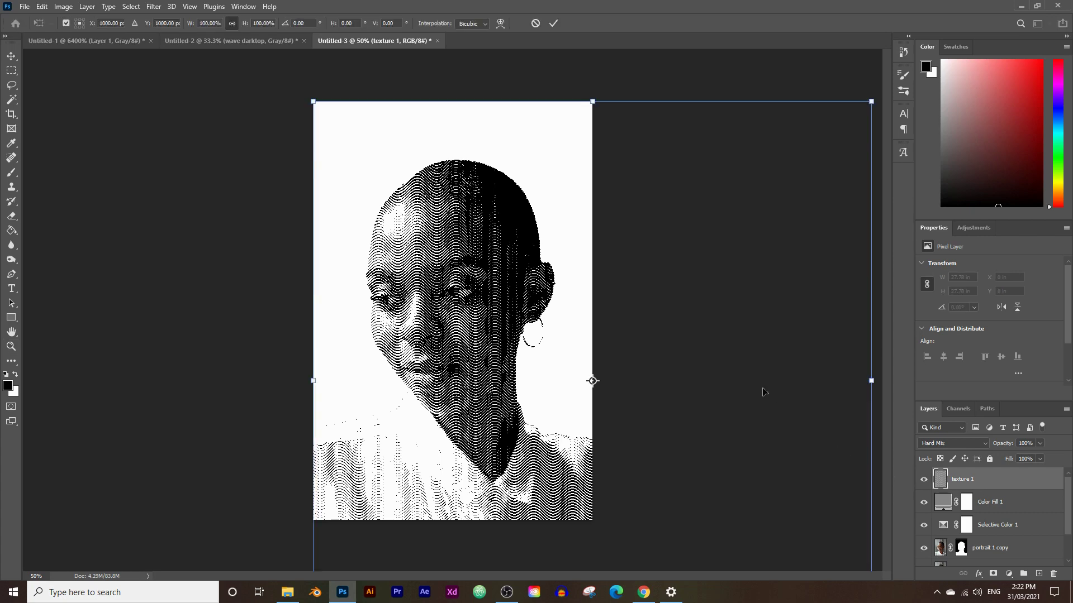
left_click_drag(571, 73, 463, 110)
left_click_drag(405, 233, 372, 229)
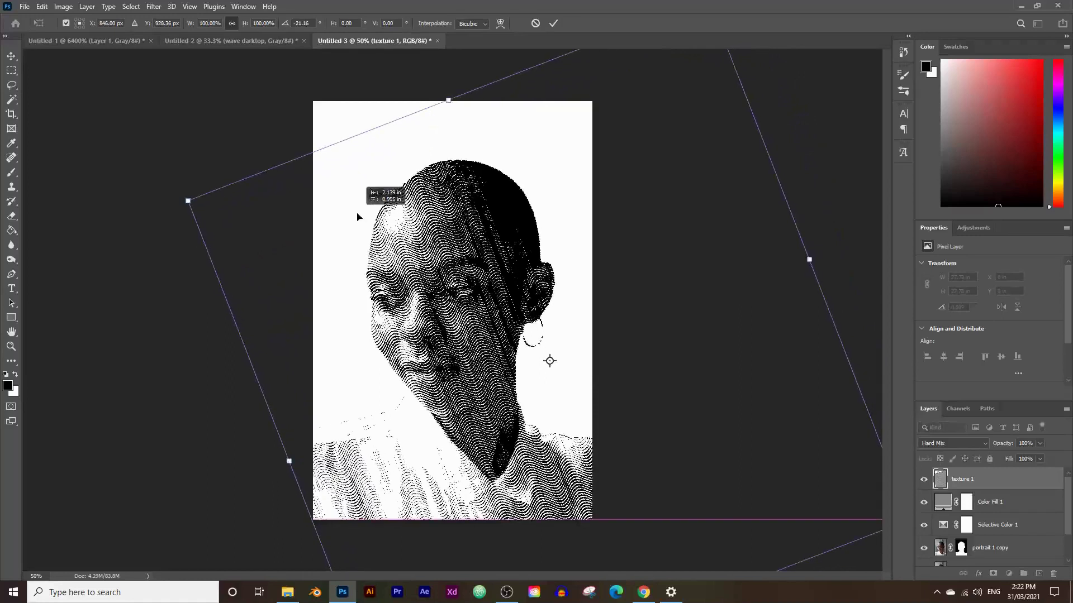
key("Return")
key("z")
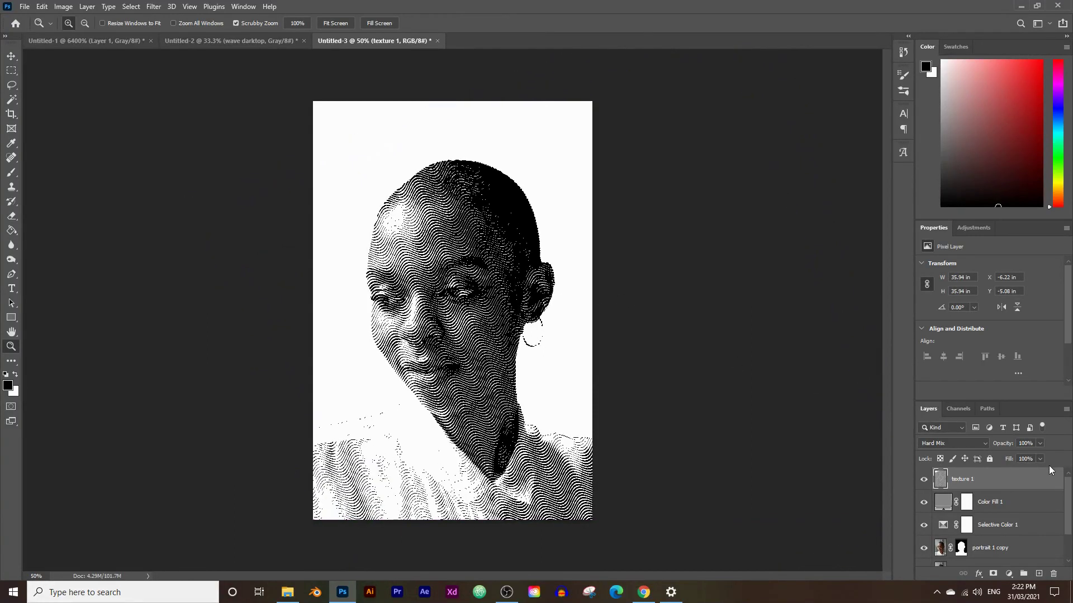
left_click(243, 43)
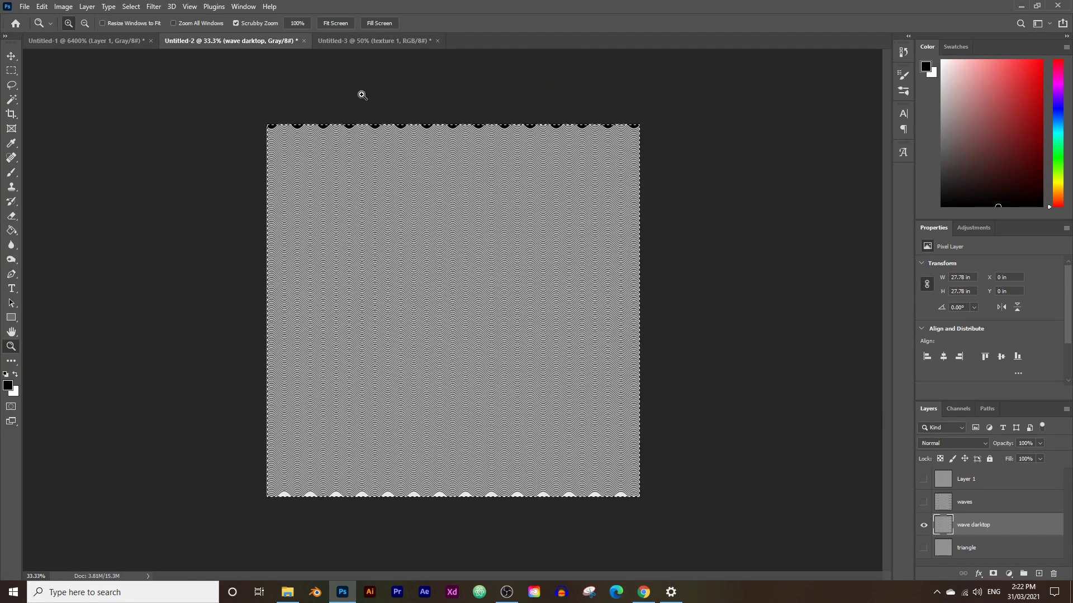
left_click(347, 41)
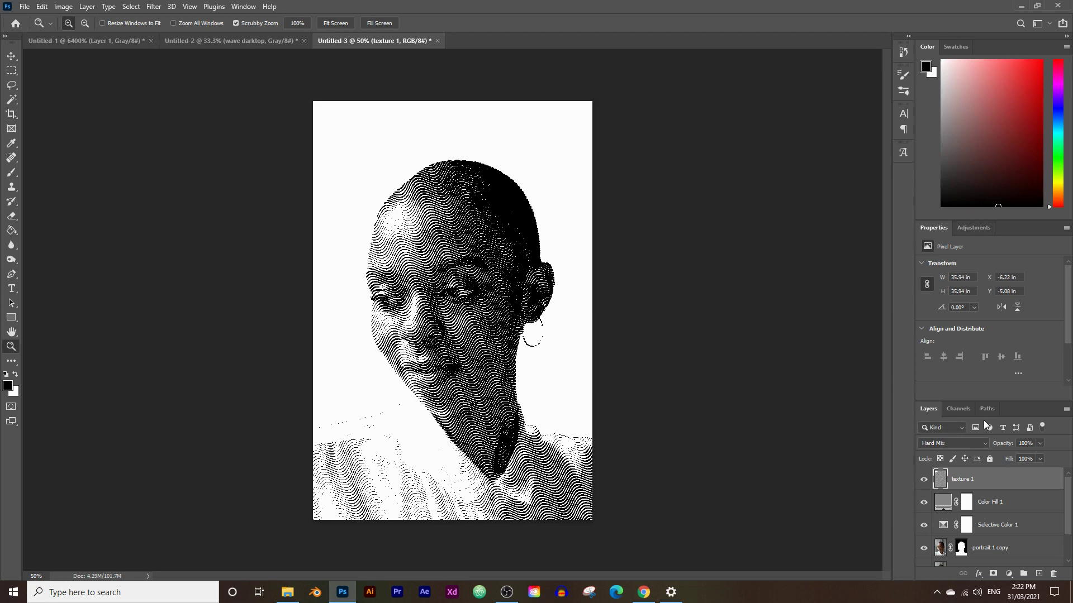
Duplicate the masked "portrait 1 copy" layer.
scroll(1006, 503, "down", 2)
left_click(1023, 513)
key("ctrl+j")
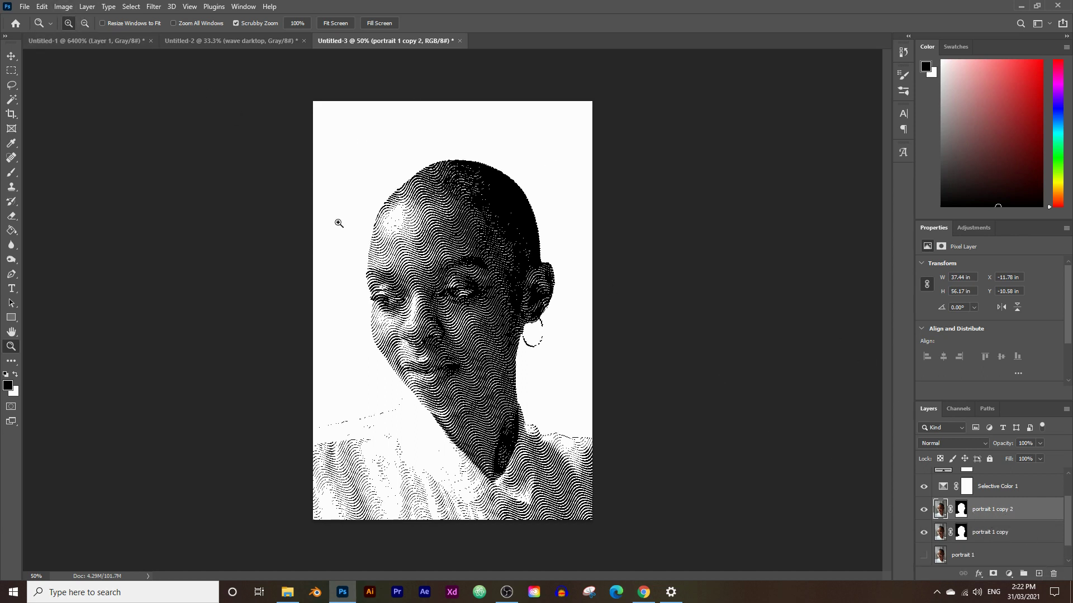
Apply a Threshold adjustment to the duplicated portrait layer, lowering the level so only the darker shadows and facial features turn black.
left_click(66, 7)
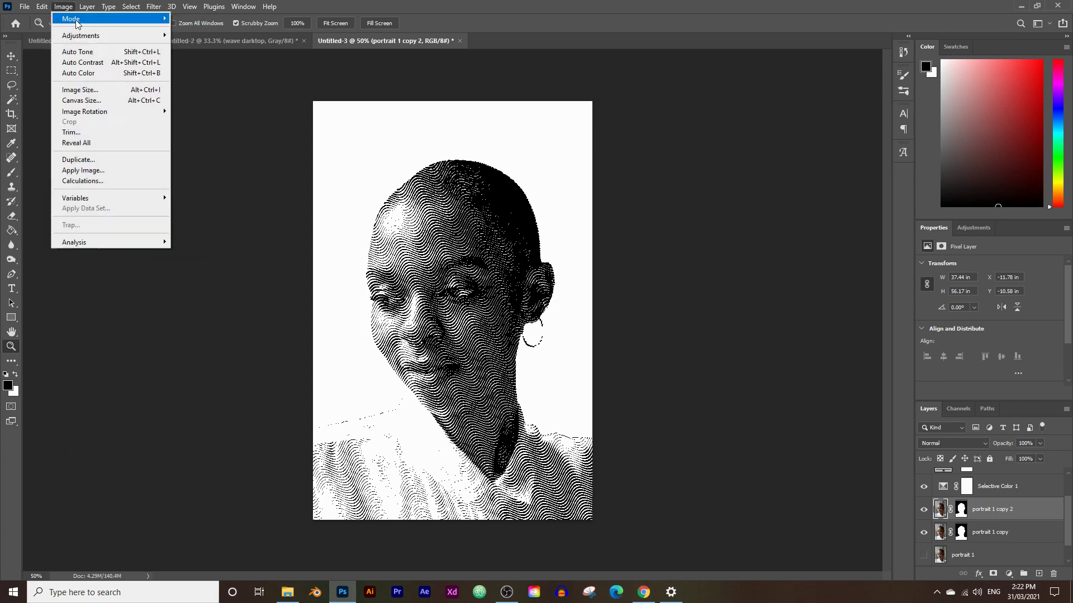
mouse_move(84, 36)
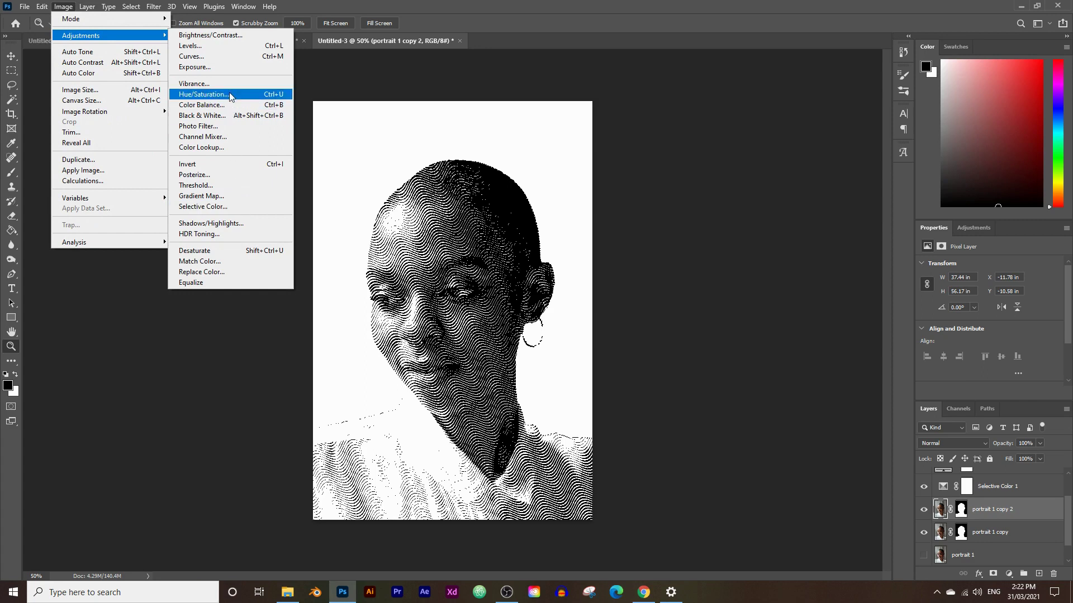
left_click(210, 186)
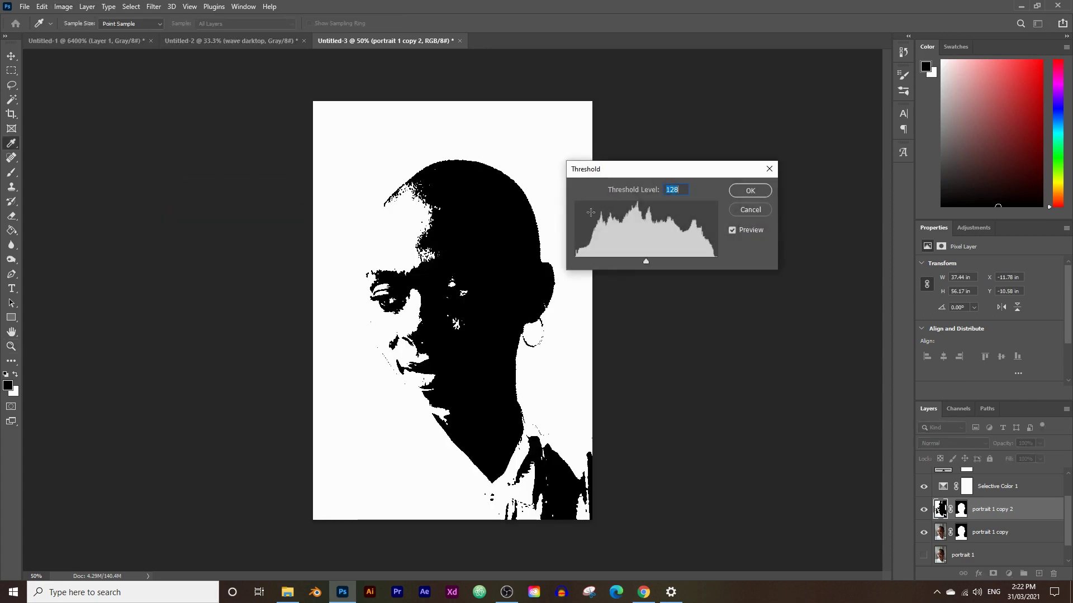
left_click_drag(633, 175, 683, 168)
left_click_drag(693, 253, 666, 254)
left_click(800, 183)
key("z")
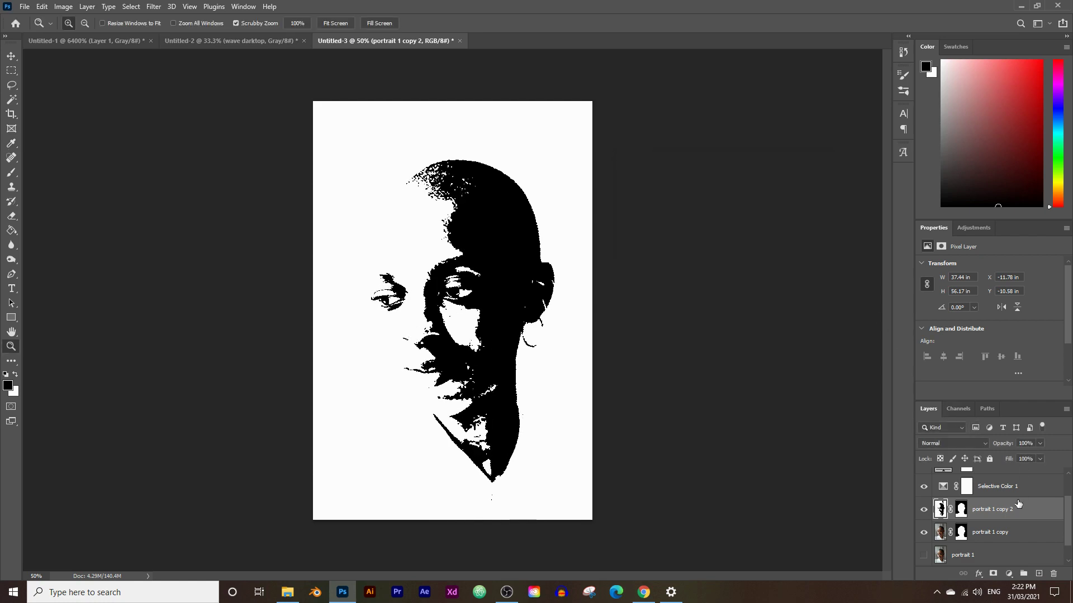
Set the thresholded "portrait 1 copy 2" layer's opacity to 39% and compare the portrait with and without it.
left_click_drag(1009, 508, 1007, 509)
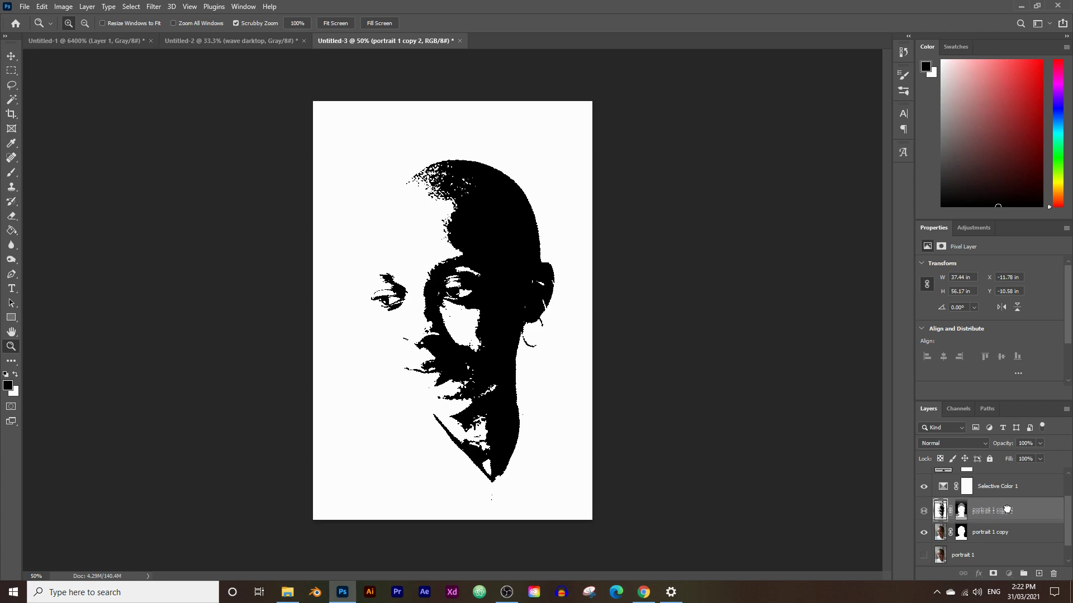
left_click(1040, 444)
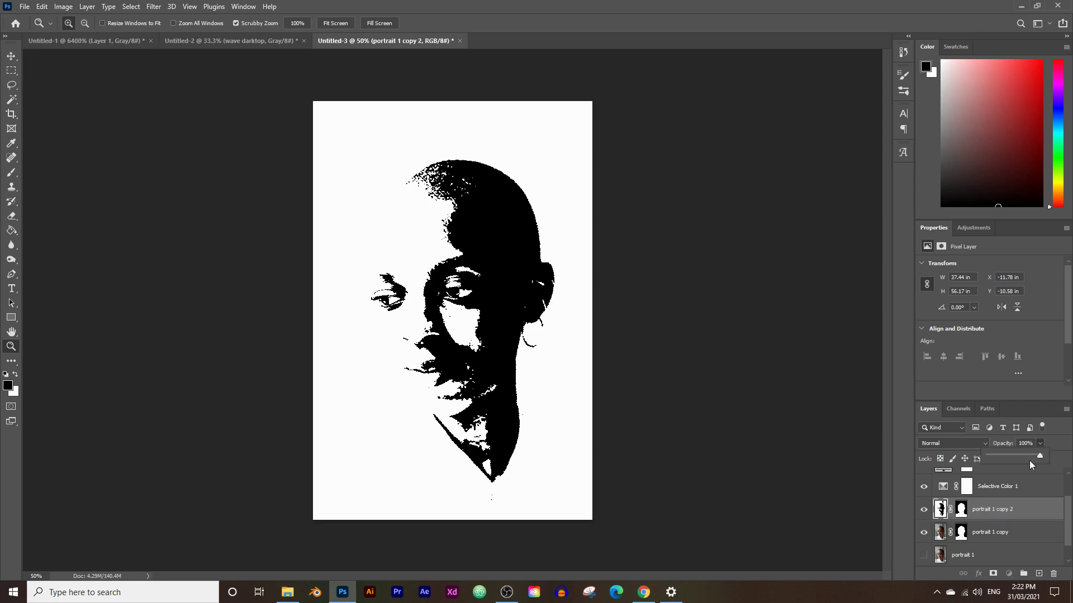
left_click_drag(1016, 455, 1010, 457)
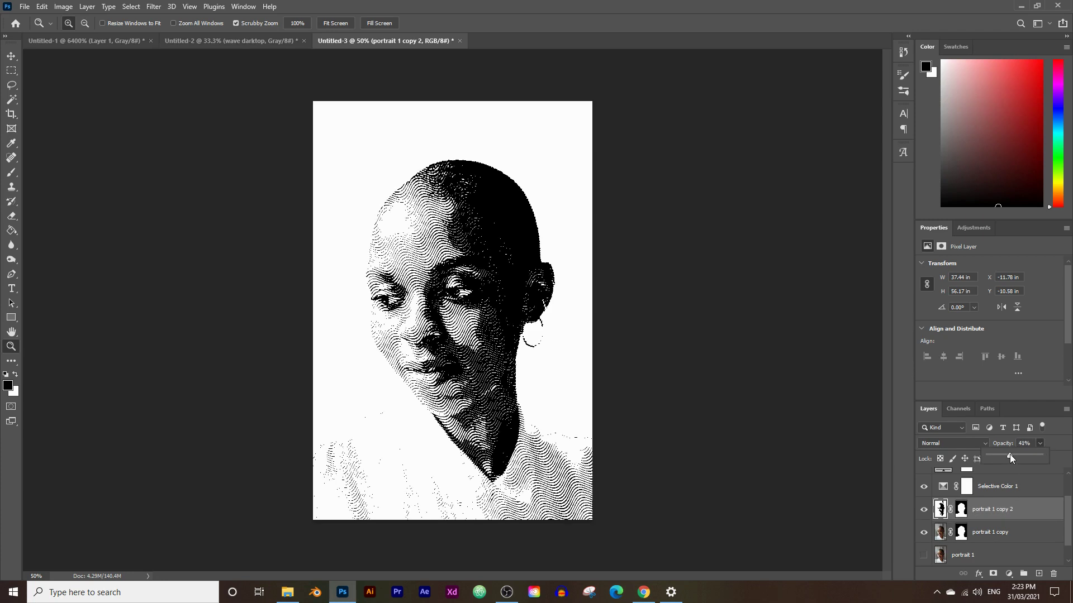
left_click(923, 510)
left_click(924, 510)
Look at the gray gradient rows in Untitled-1, and examine the wavy line detail on the face in Untitled-3 up close.
left_click(108, 44)
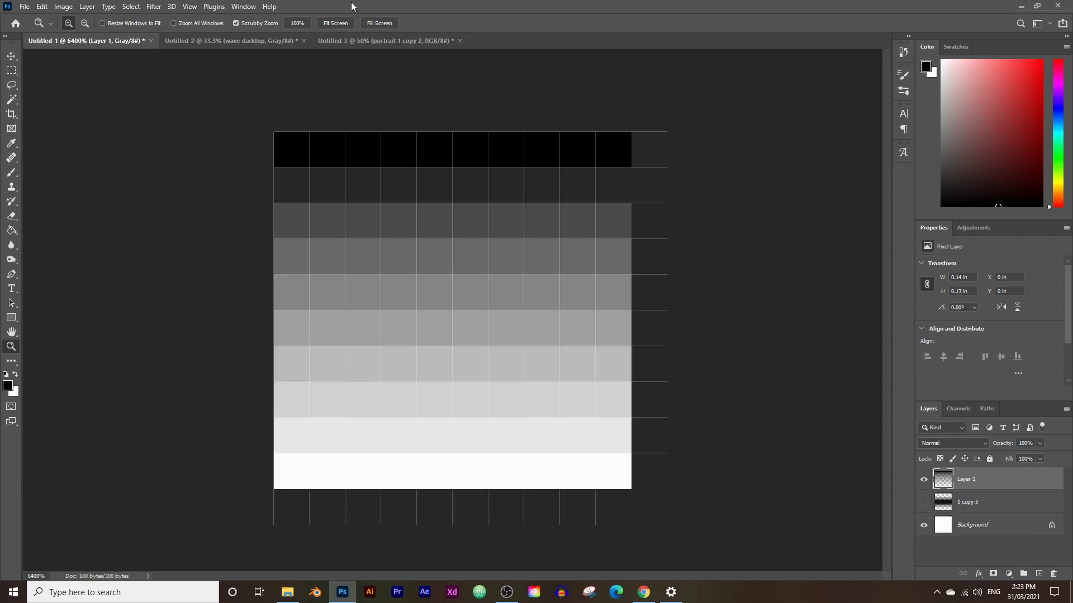
left_click(354, 45)
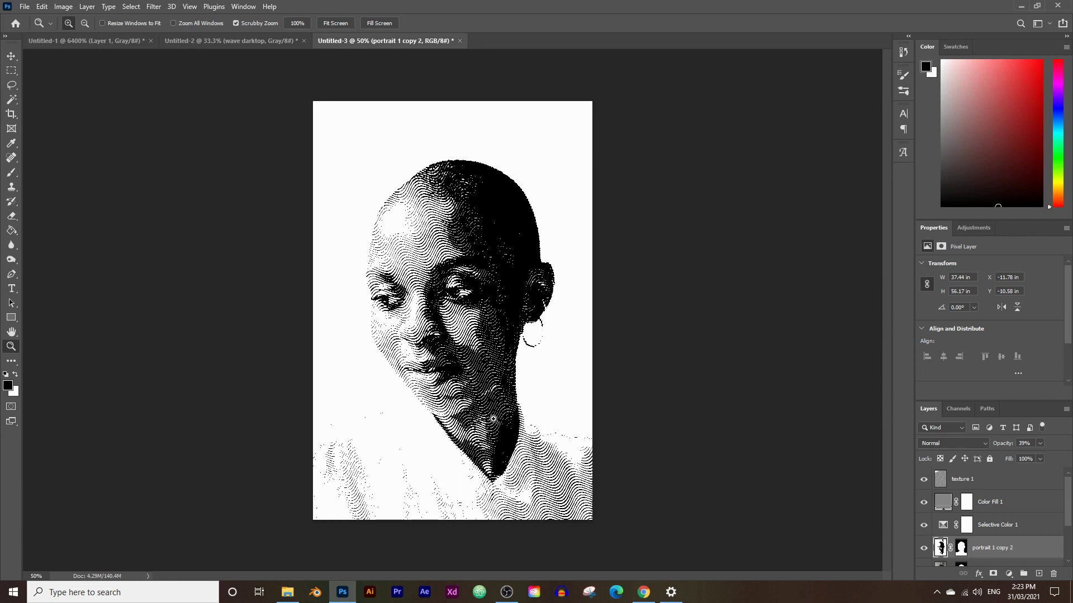
scroll(984, 523, "down", 2)
scroll(963, 530, "up", 3)
left_click(523, 370)
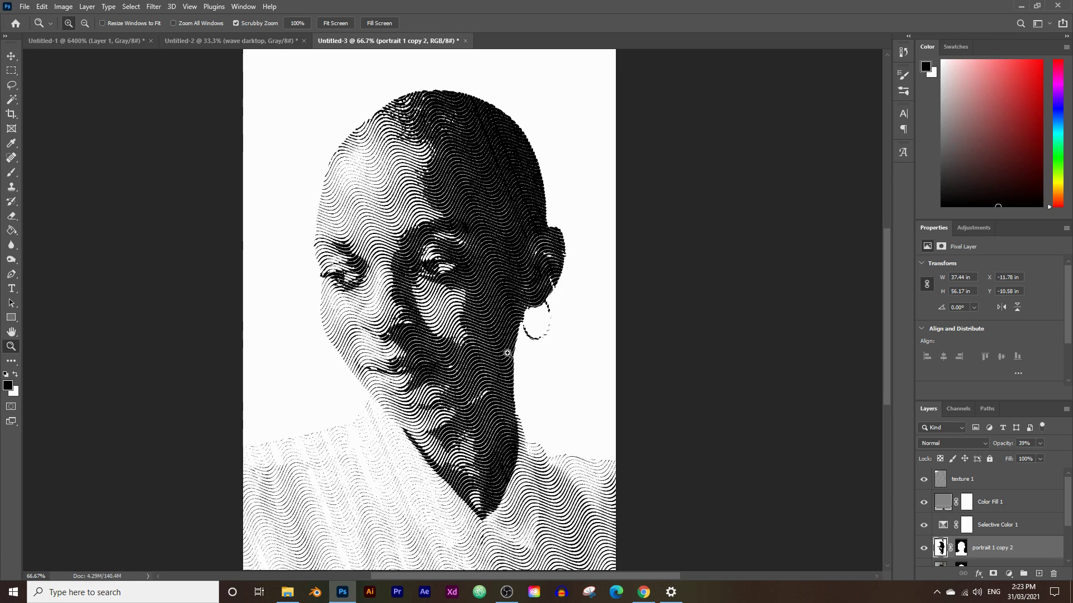
scroll(495, 351, "up", 1)
left_click(469, 314)
scroll(475, 313, "up", 1)
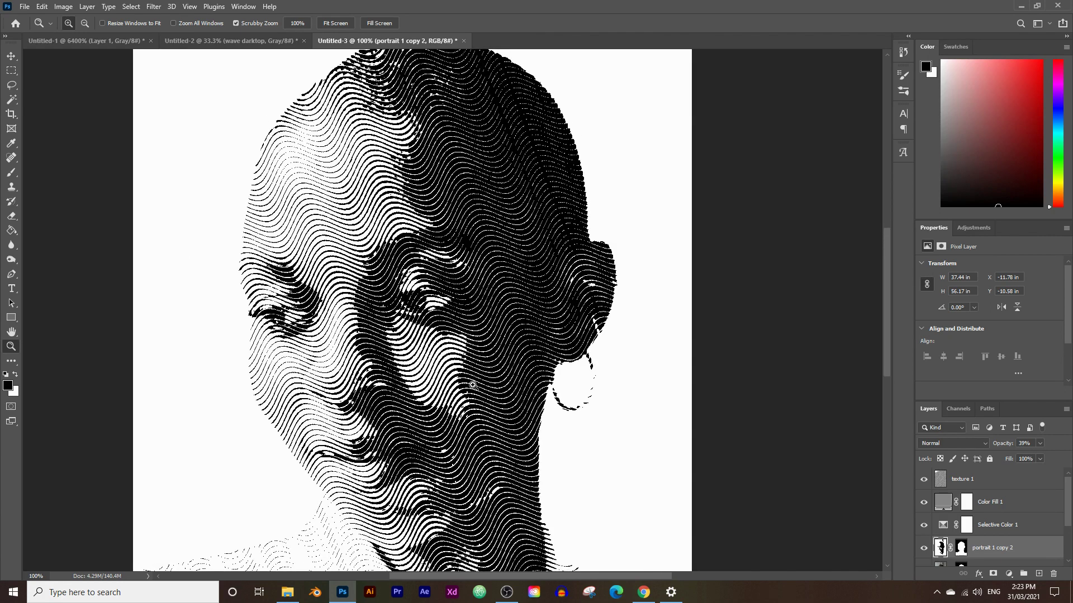